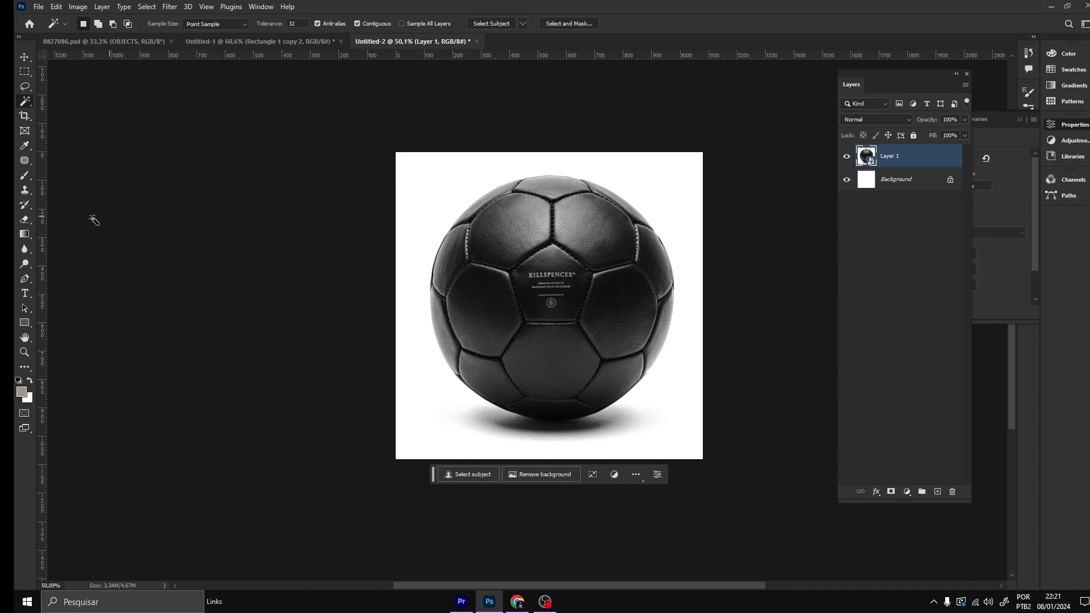
Step: Draw a rectangular marquee selection over the middle of the ball
left_click(25, 74)
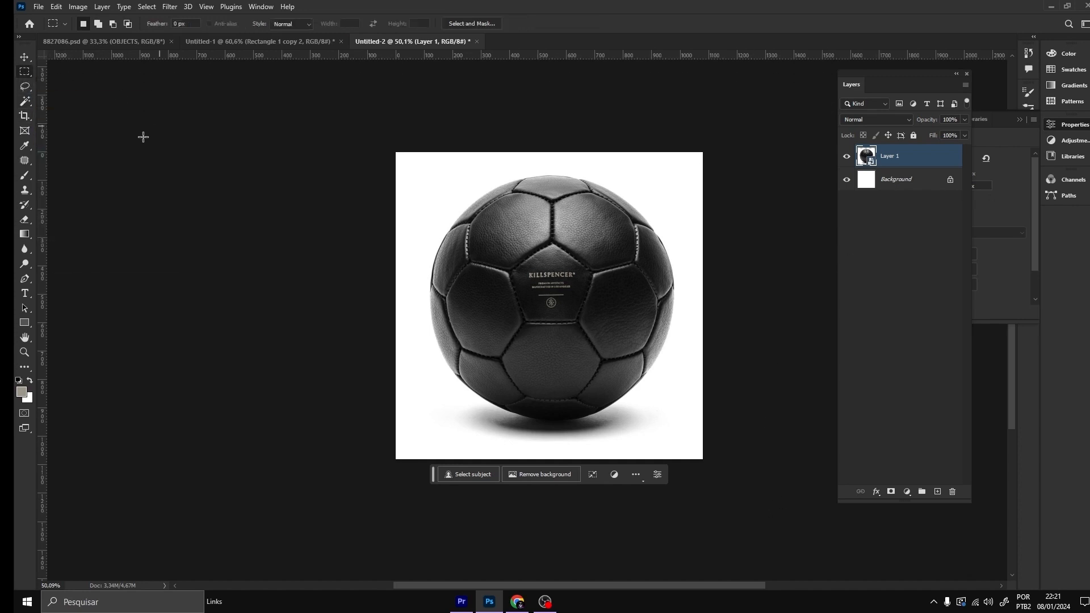
right_click(25, 76)
left_click(86, 74)
left_click_drag(434, 206, 673, 380)
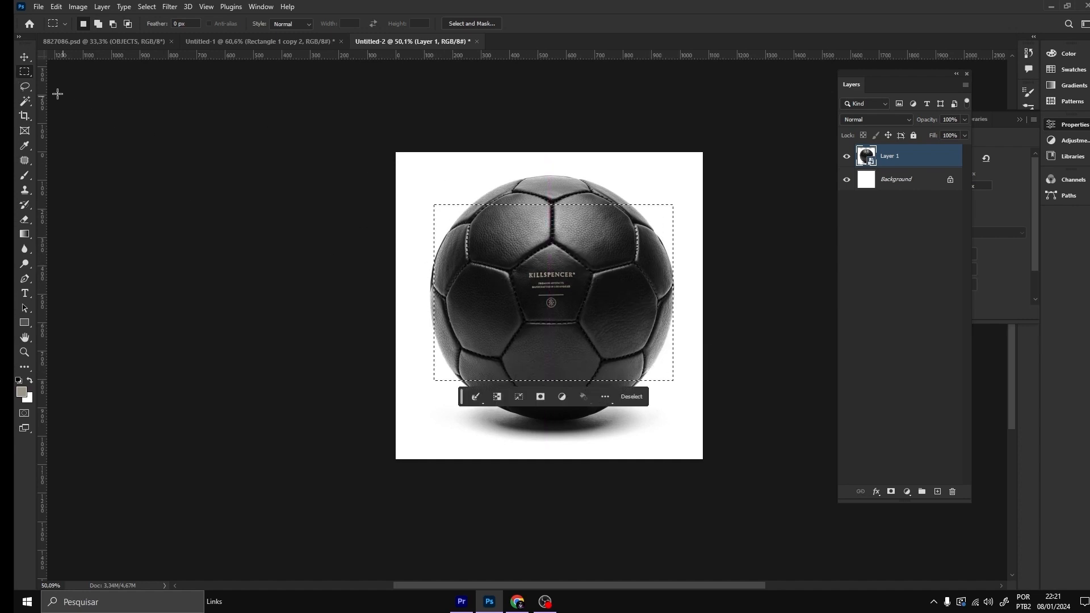
Step: Draw a circular selection from the ball's center out to its edge with the Elliptical Marquee tool
right_click(27, 75)
left_click(76, 84)
left_click(549, 287)
left_click_drag(541, 282, 702, 418)
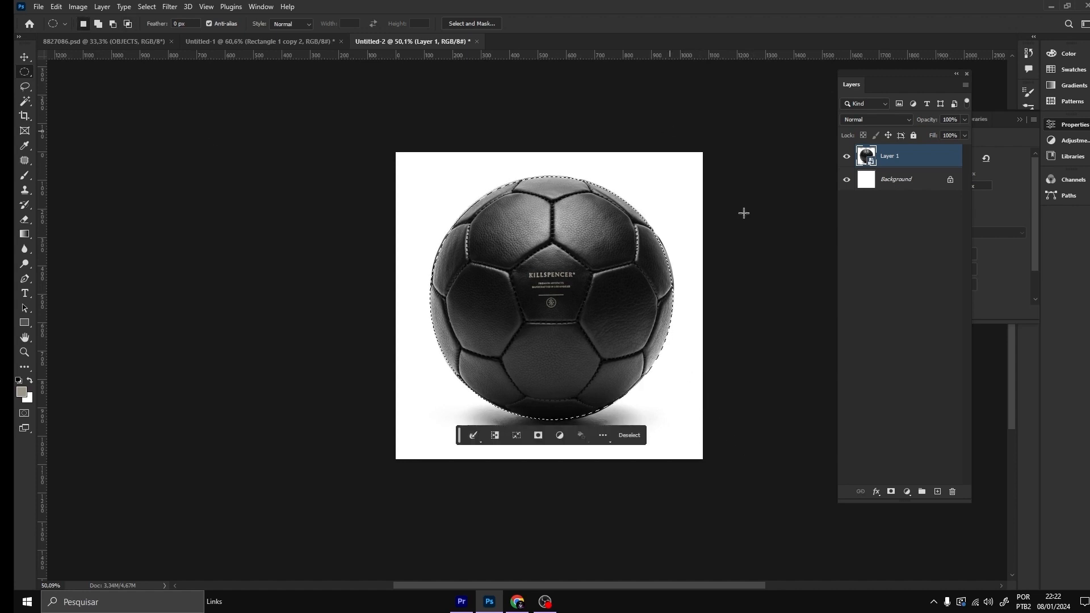
Step: Scale the circular selection to about 100.07% with Transform Selection so it follows the ball's outline
scroll(553, 388, "up", 4)
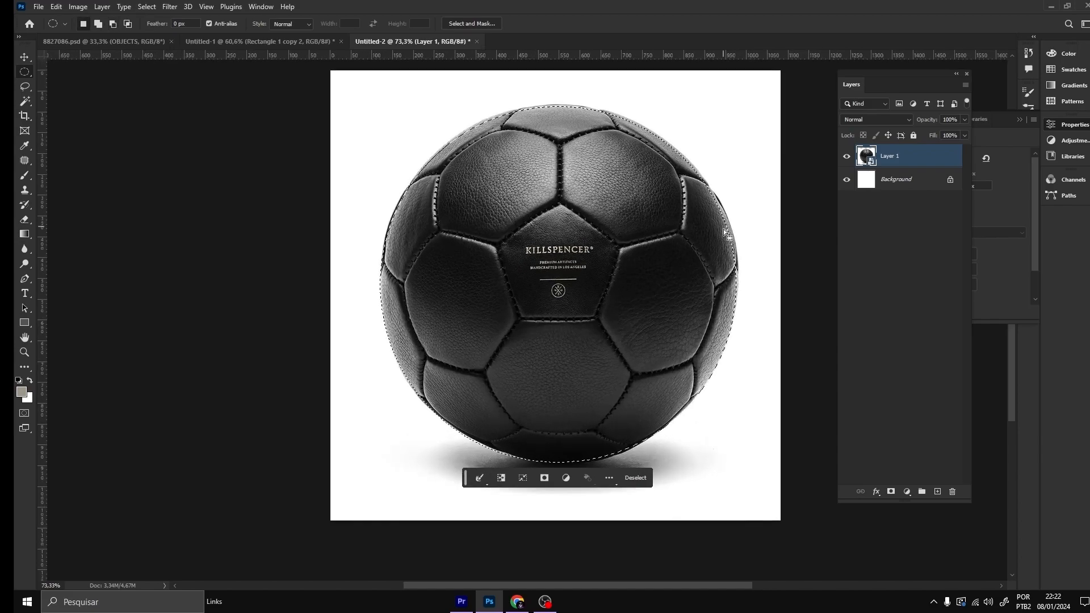
scroll(728, 202, "up", 2)
scroll(727, 202, "up", 3)
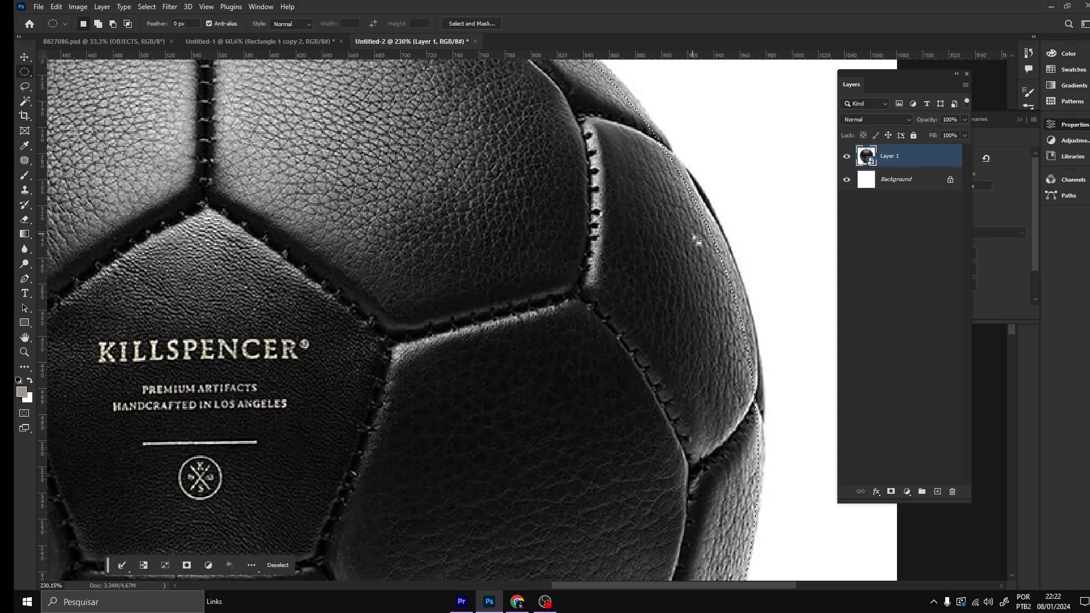
scroll(707, 218, "down", 5)
scroll(699, 234, "up", 3)
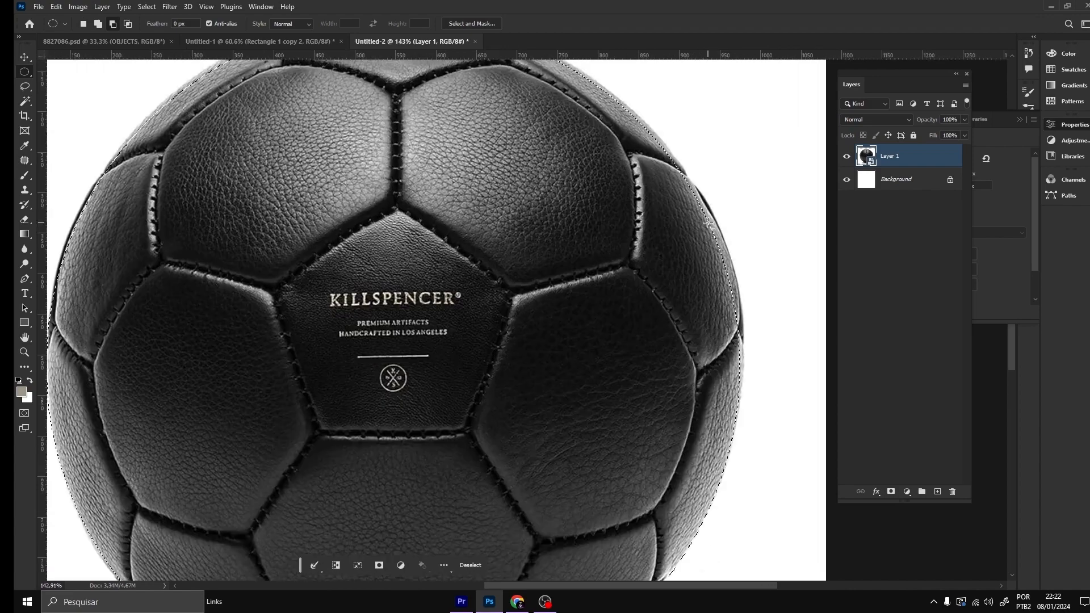
scroll(699, 234, "down", 2)
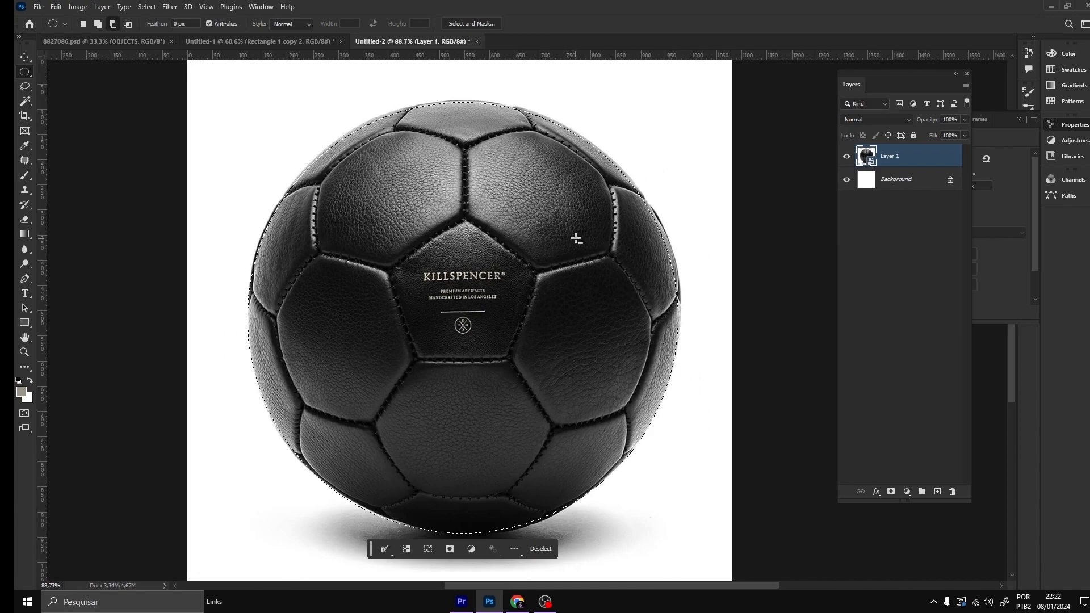
right_click(657, 229)
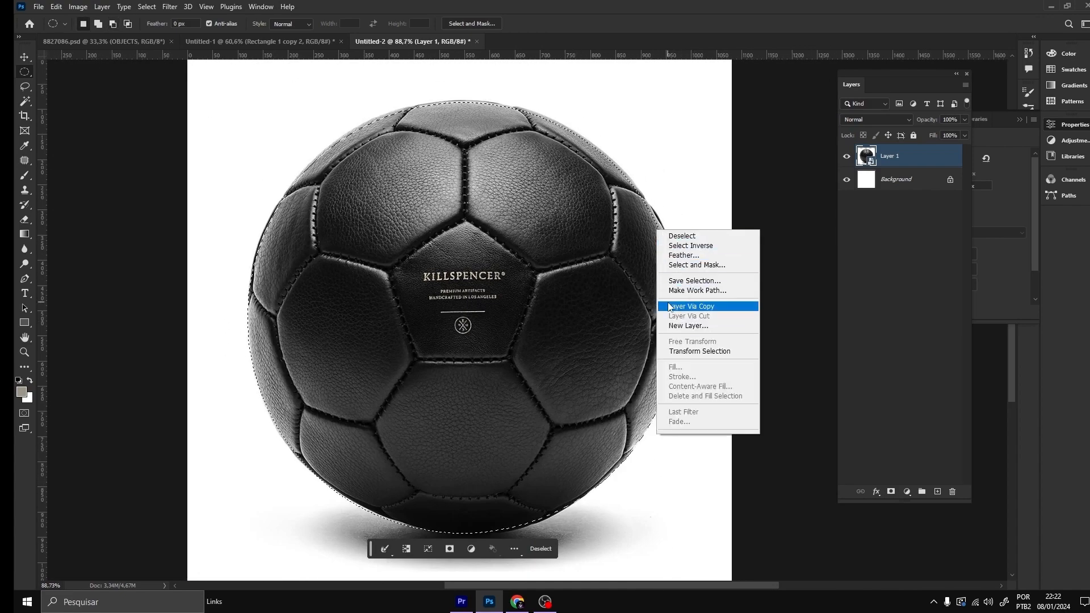
left_click(714, 356)
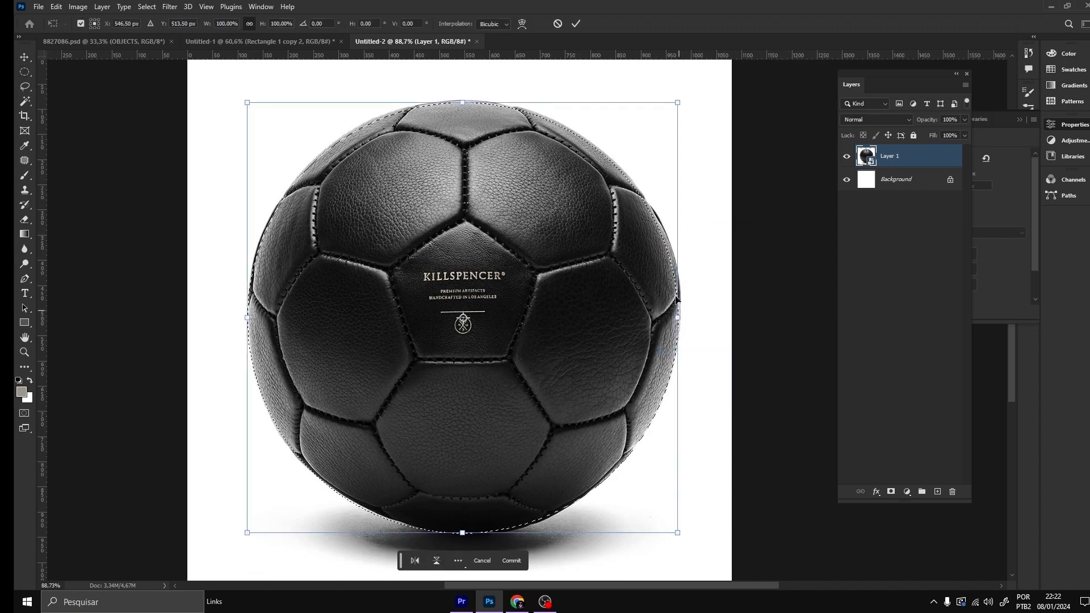
left_click_drag(679, 101, 675, 103)
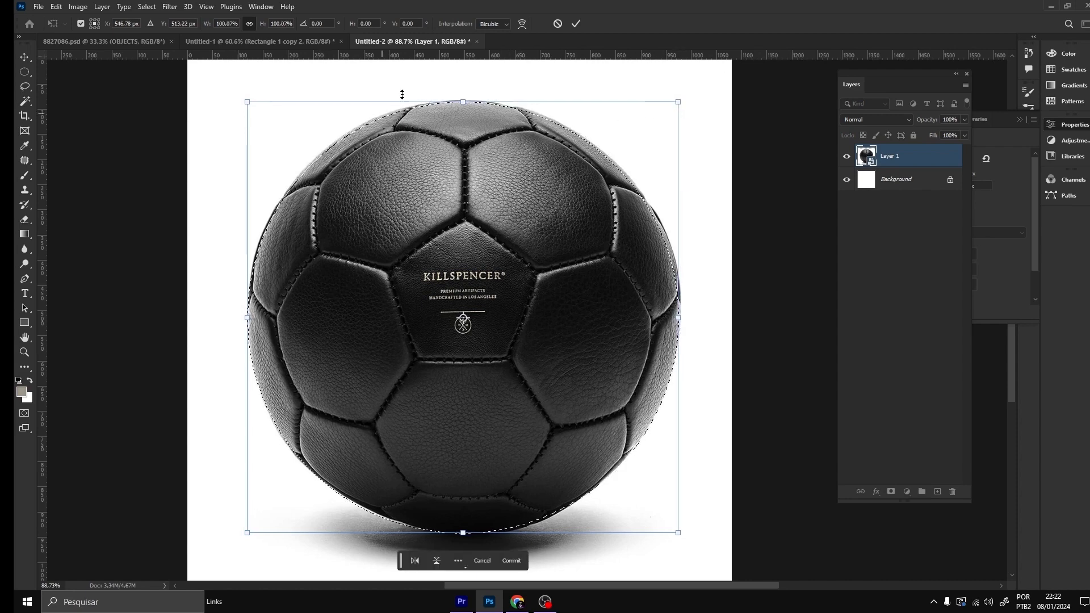
scroll(402, 95, "down", 3)
left_click(575, 24)
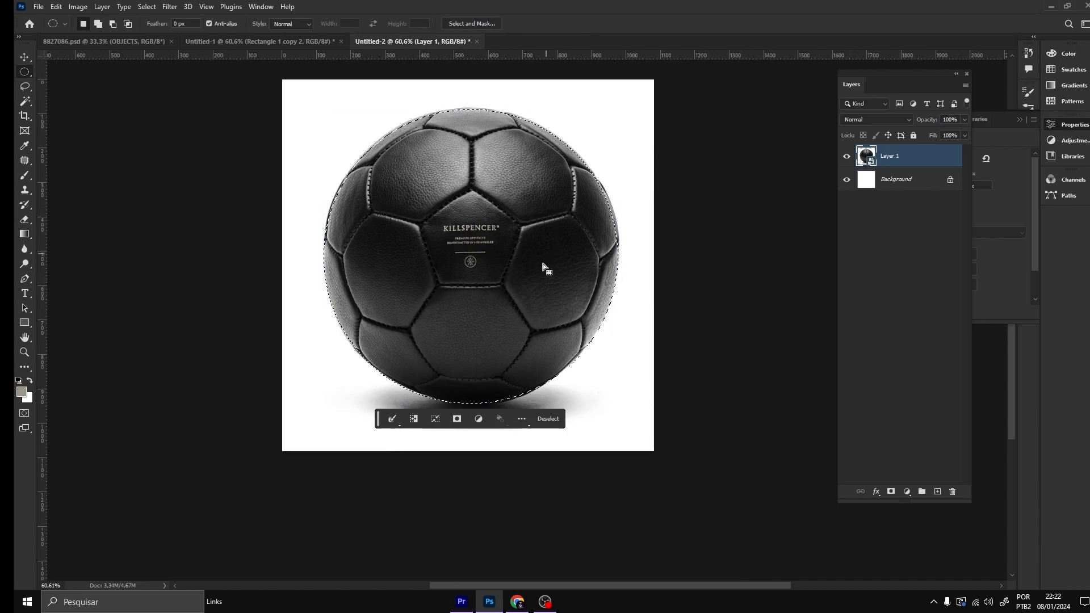
Step: Add a layer mask to Layer 1 from the circular selection and inspect the masked ball's edge
scroll(542, 263, "down", 2)
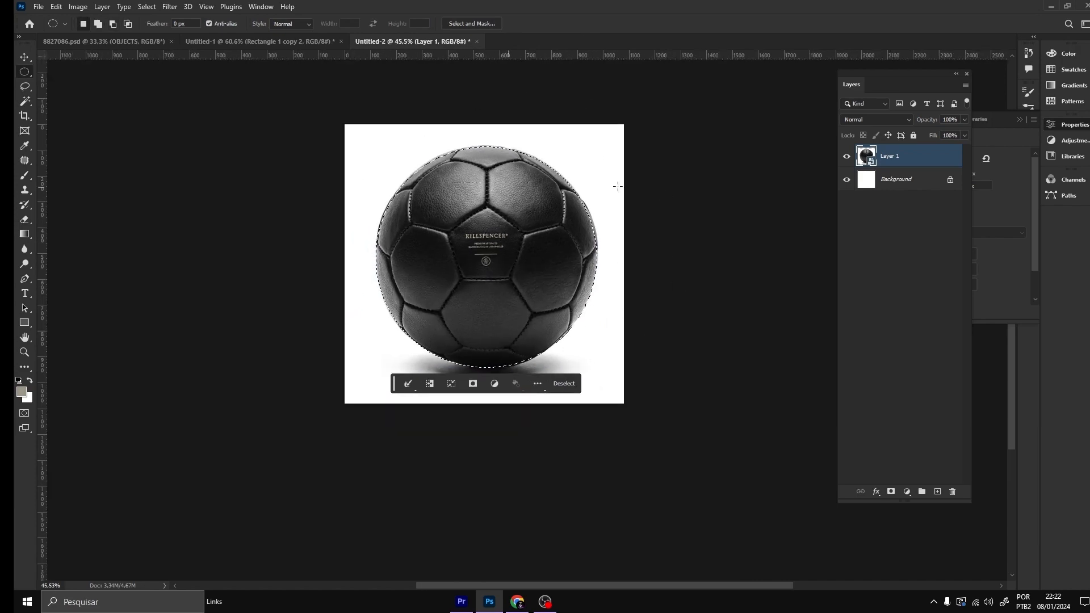
left_click(891, 492)
scroll(520, 155, "down", 3)
scroll(516, 185, "up", 7)
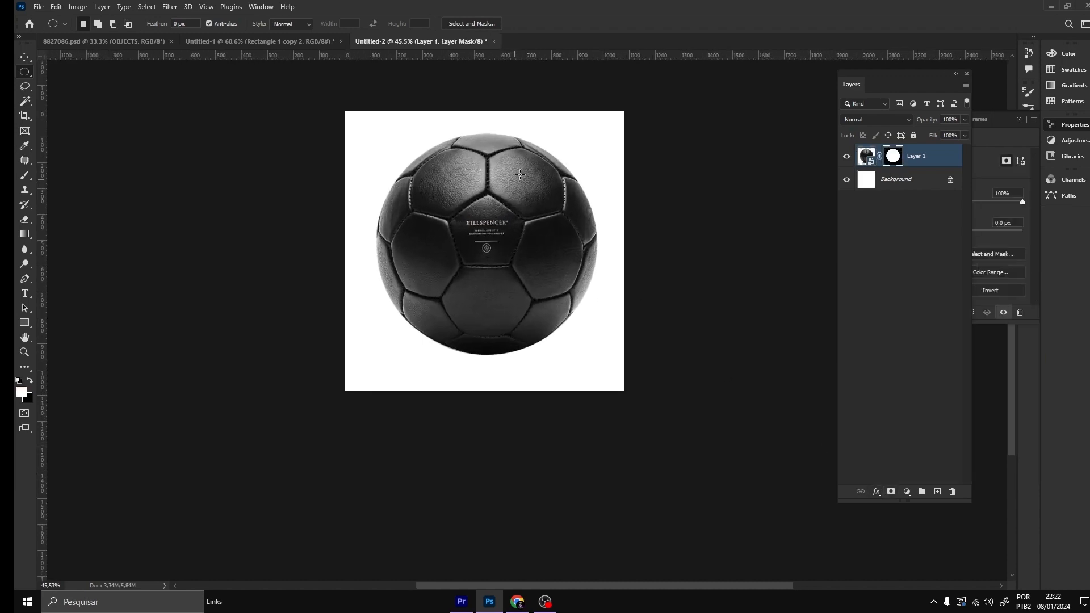
scroll(569, 181, "down", 5)
scroll(569, 182, "up", 5)
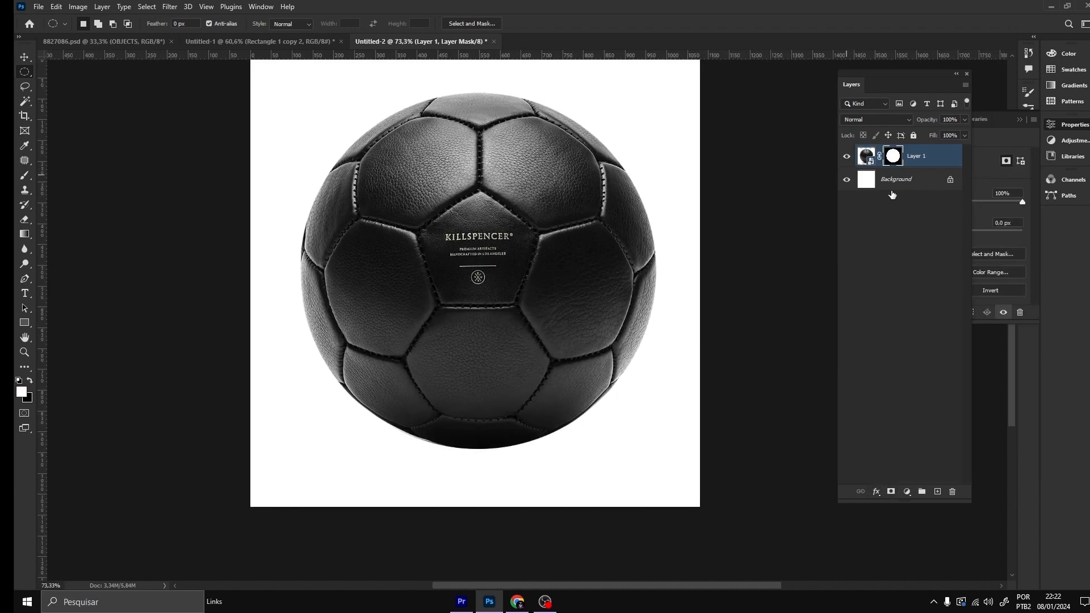
Step: Add a Solid Color fill layer in #ffbf00 between the Background and the ball layer, and hide the fill
left_click(930, 182)
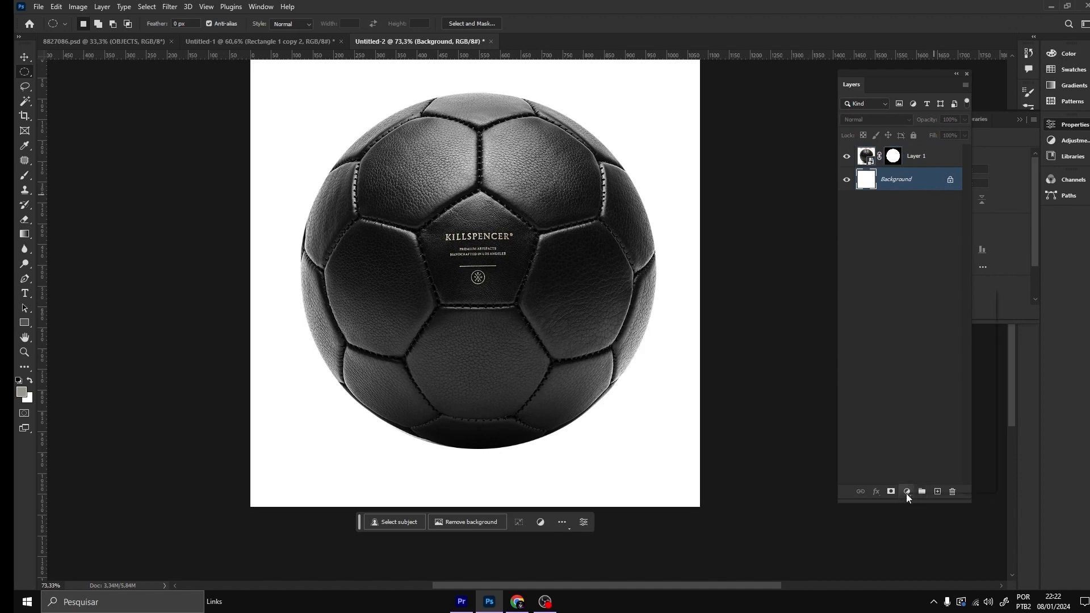
left_click(906, 492)
left_click(930, 294)
left_click_drag(771, 215, 822, 148)
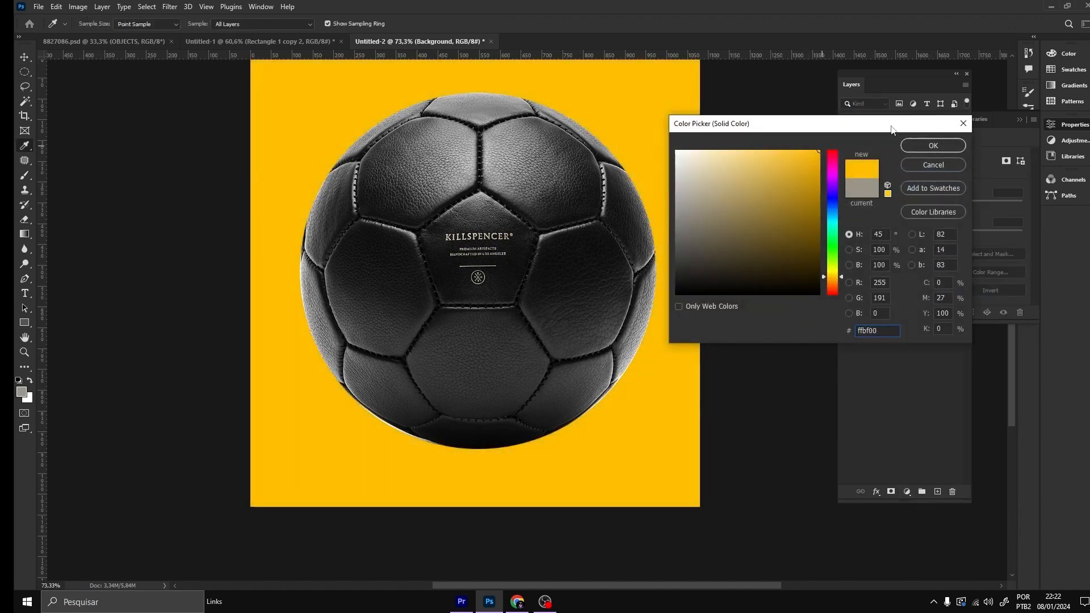
left_click(943, 151)
scroll(499, 250, "down", 2)
scroll(580, 238, "up", 1)
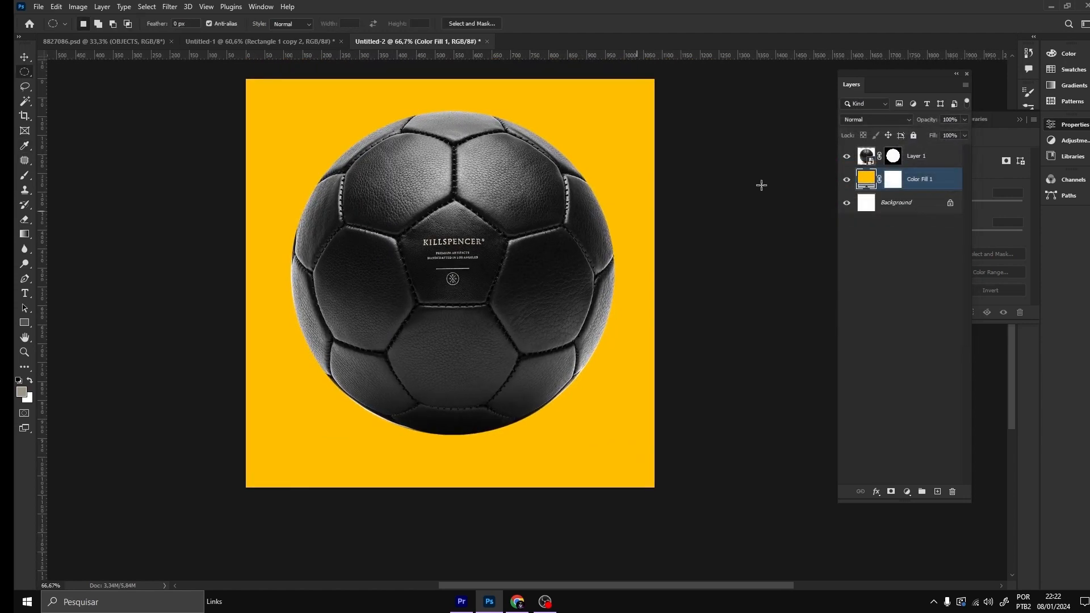
left_click(847, 180)
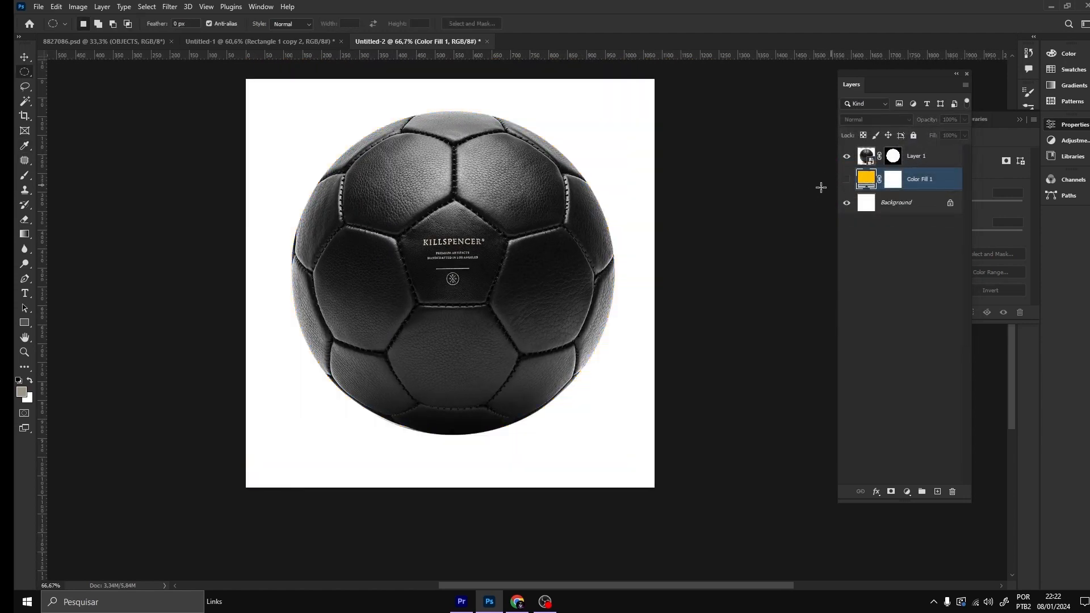
Step: Convert the masked ball layer to a smart object
left_click(931, 163)
right_click(936, 162)
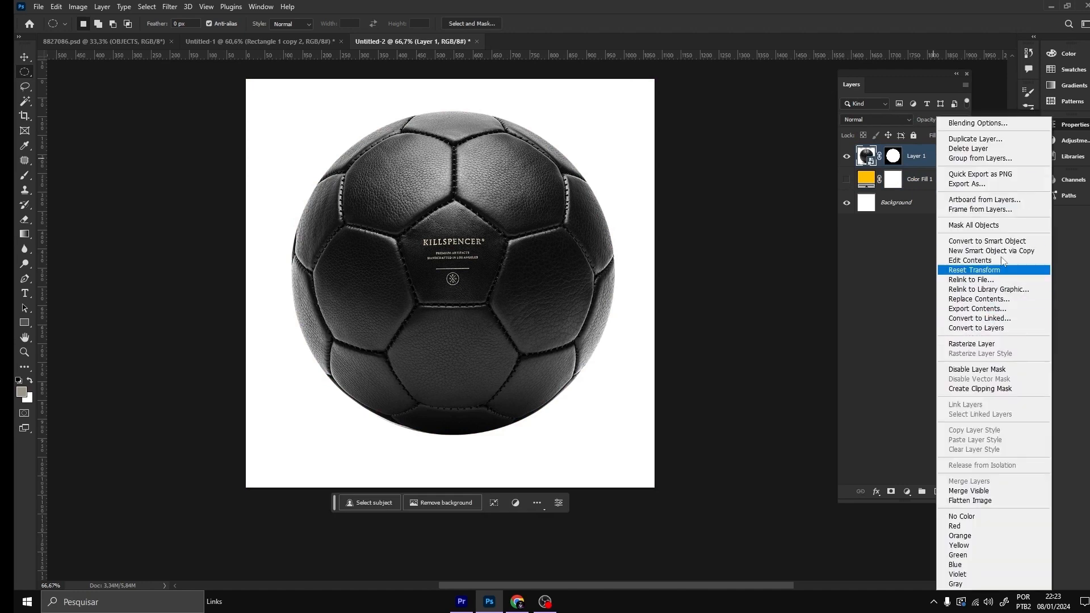
left_click(1014, 243)
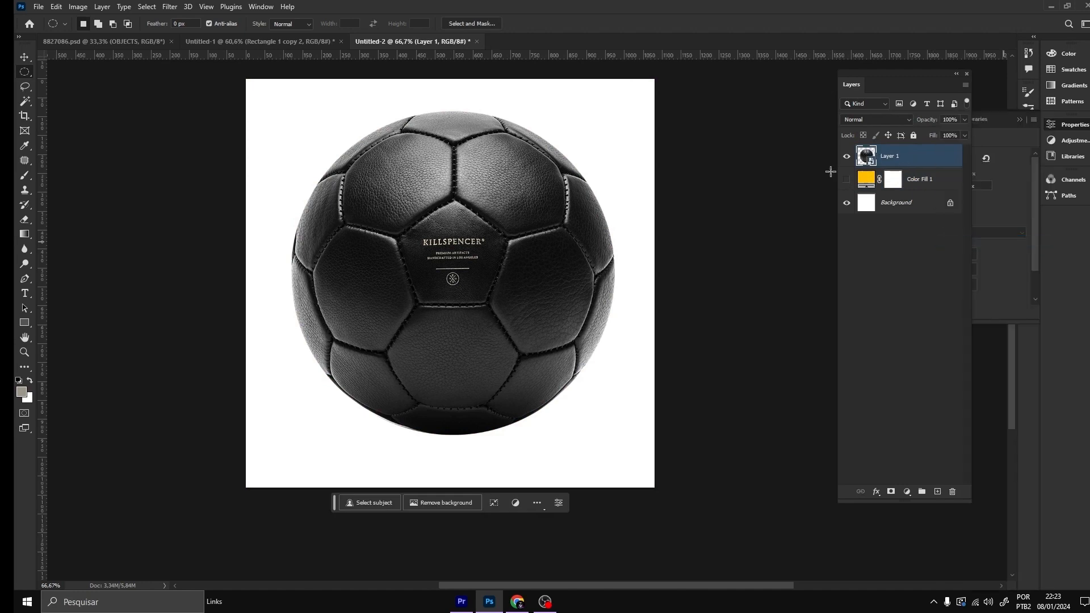
Step: Try moving the ball smart object partly off the canvas, and undo the move
scroll(495, 283, "down", 3)
key("v")
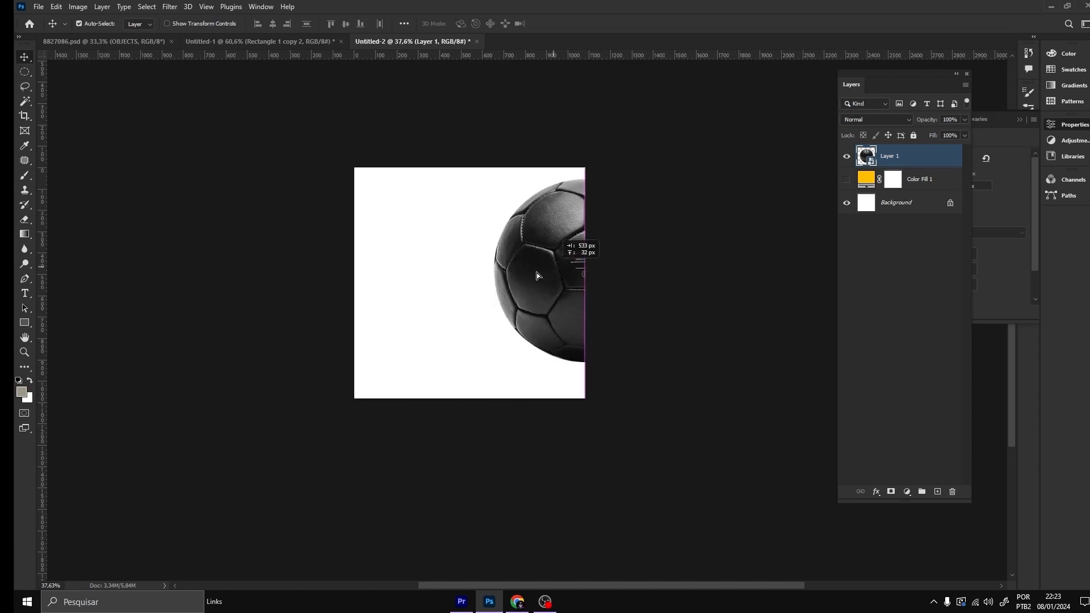
key("ctrl+z")
right_click(931, 164)
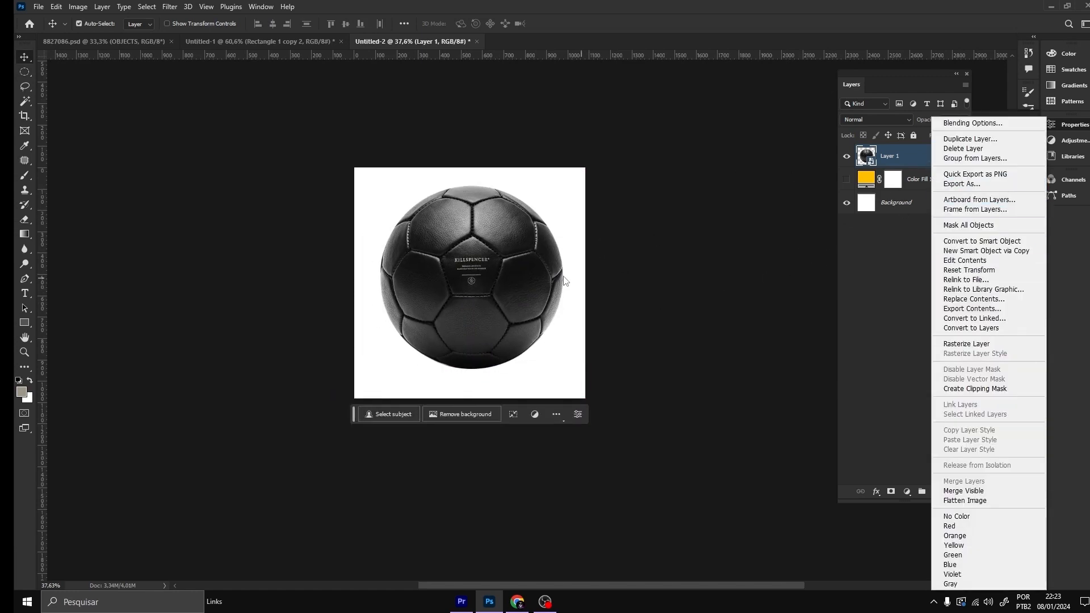
left_click(481, 286)
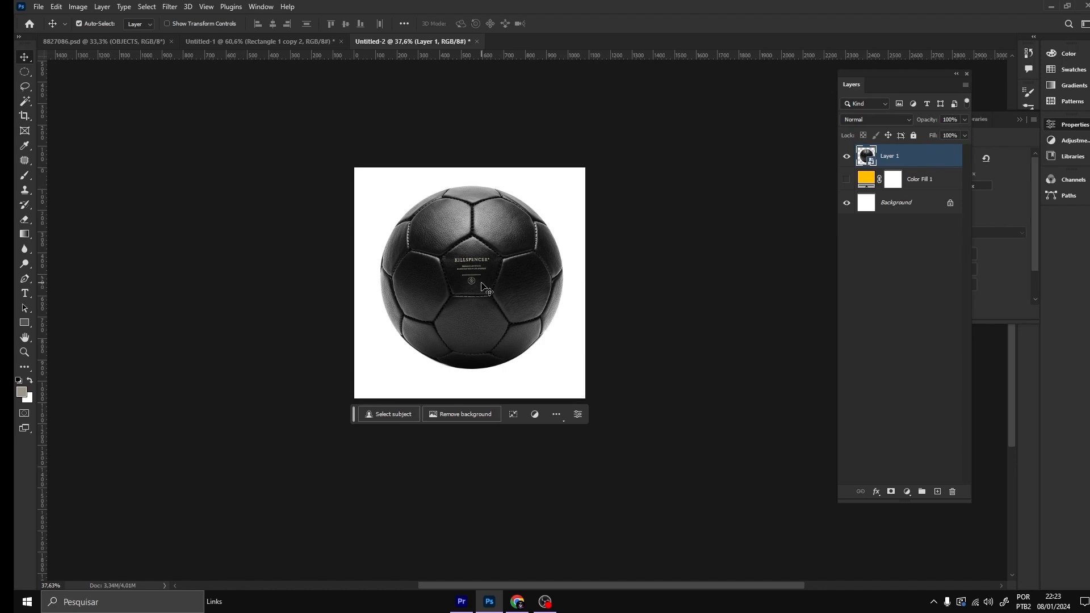
Step: Examine the ball's edge, open the smart object's contents to view its layer mask, and return to the Untitled-2 document
scroll(532, 215, "up", 5)
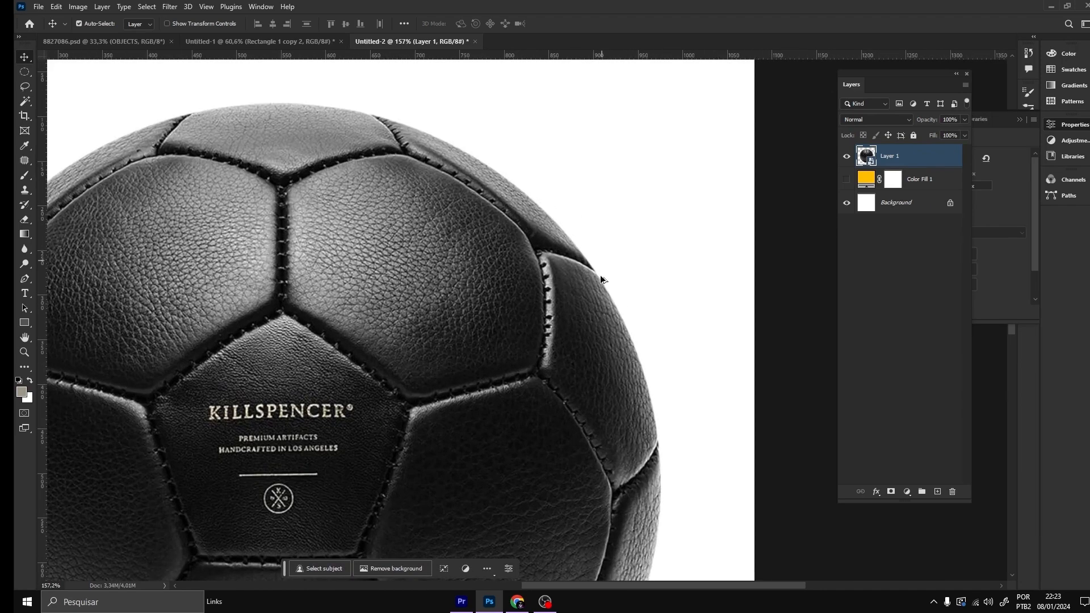
scroll(602, 265, "up", 2)
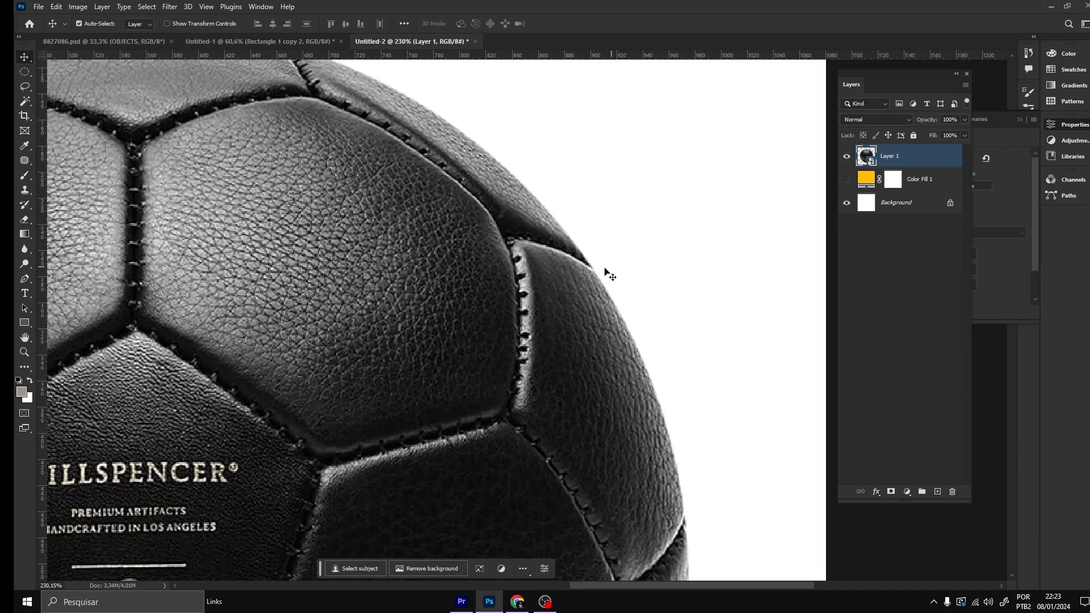
scroll(610, 271, "down", 7)
scroll(536, 322, "up", 4)
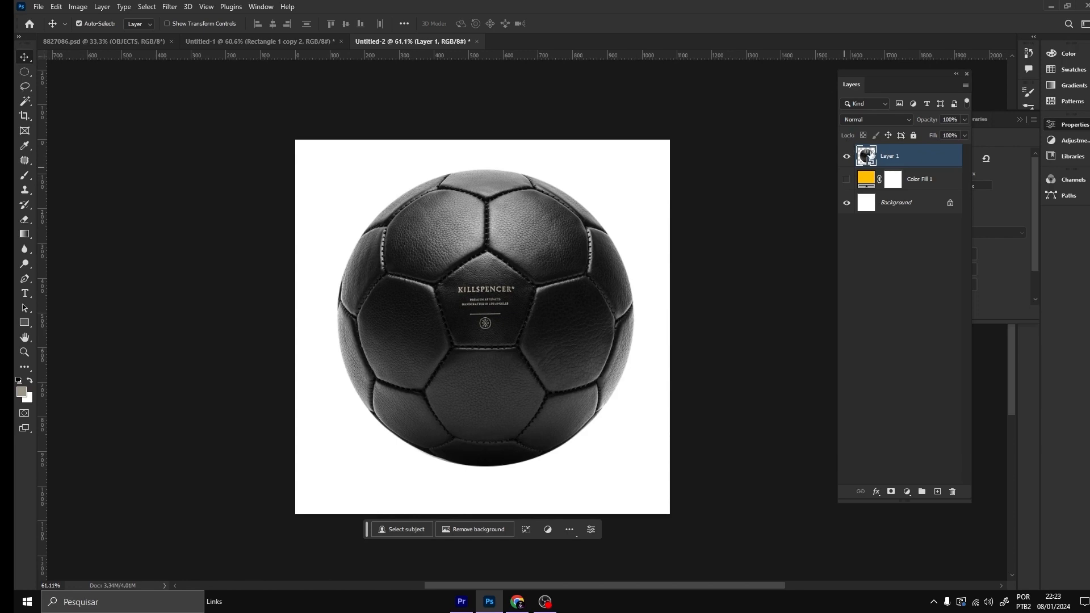
double_click(867, 156)
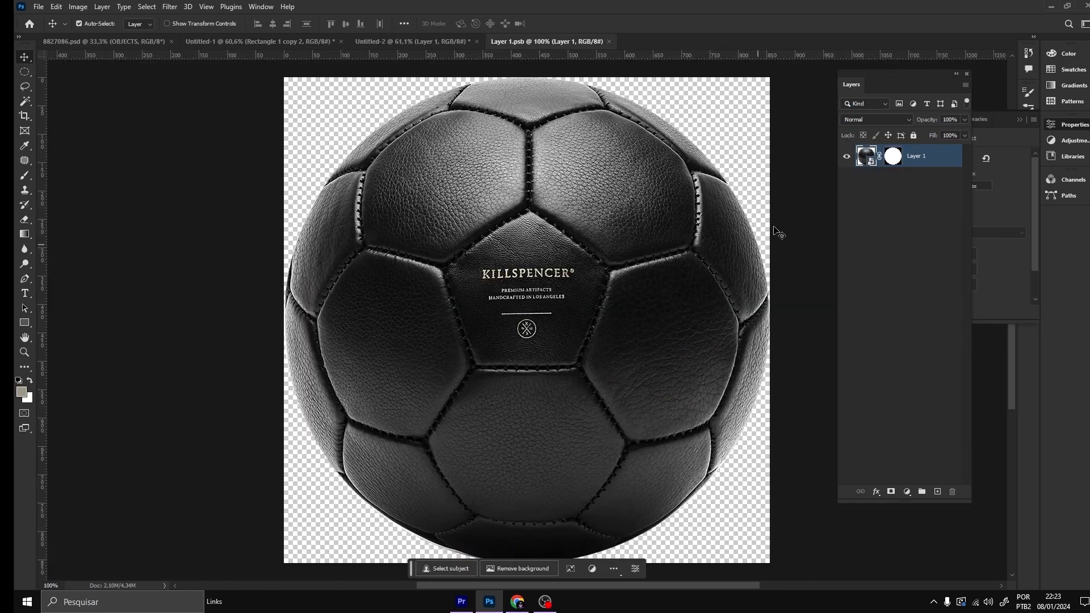
scroll(502, 343, "down", 2)
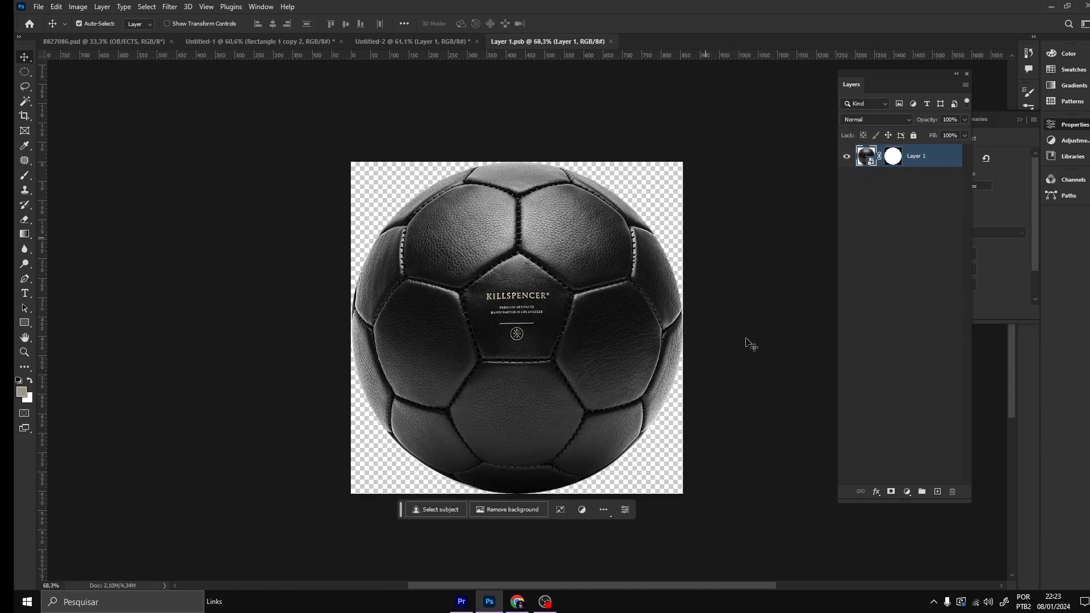
scroll(682, 386, "up", 1)
scroll(684, 377, "down", 1)
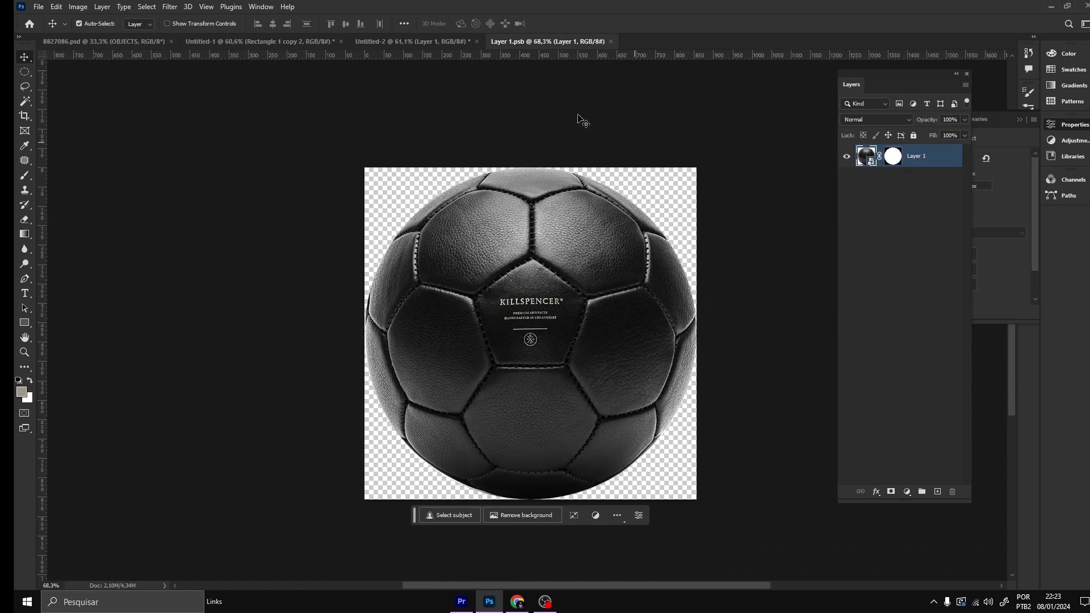
left_click(443, 42)
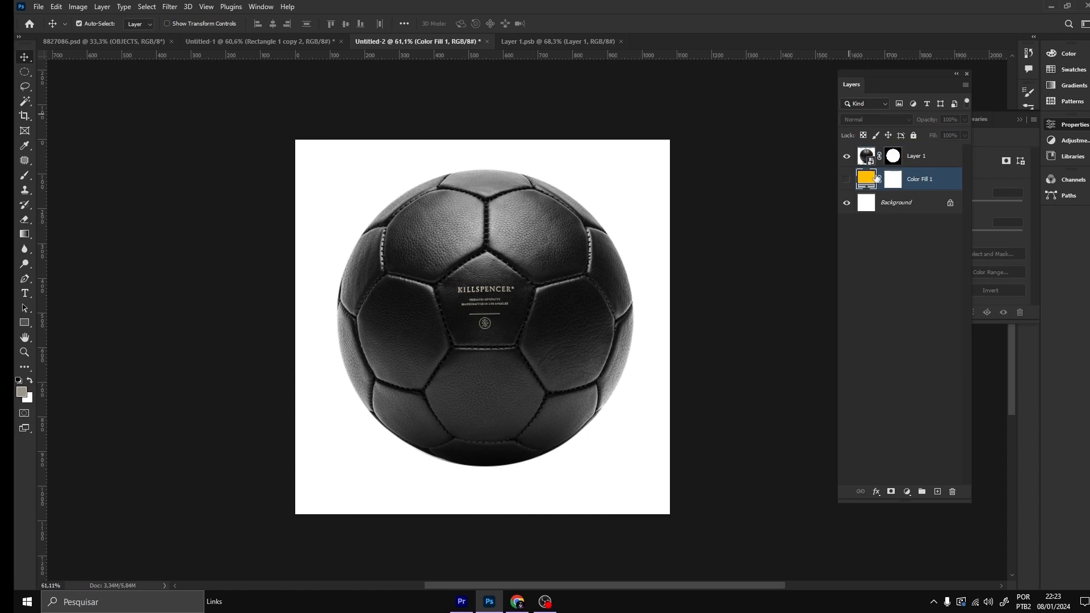
Step: Paint black on Layer 1's mask with a soft 251 px brush to hide the center of the ball
left_click(892, 157)
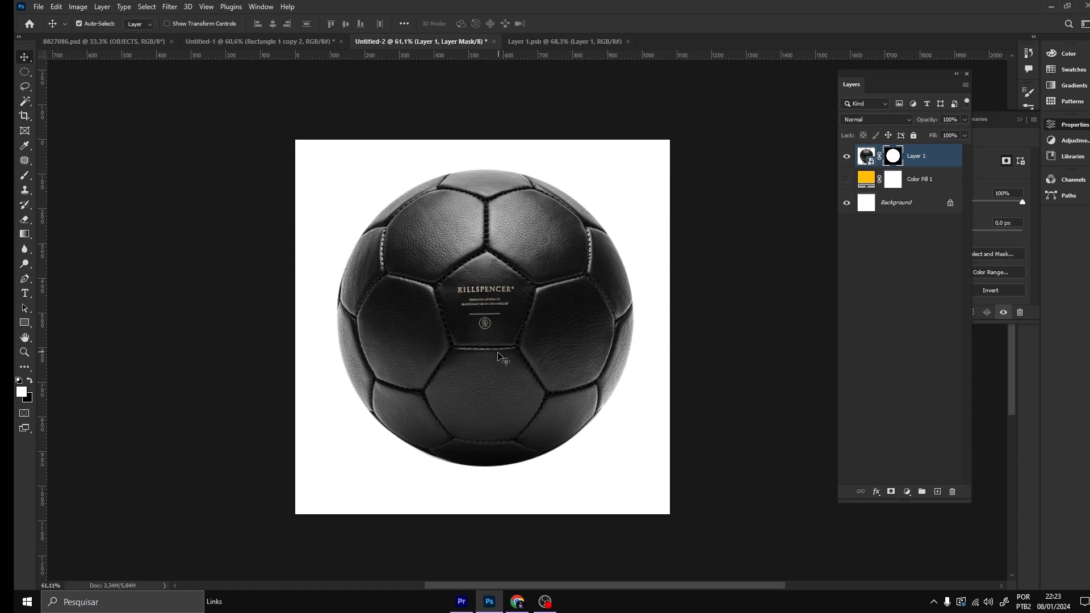
left_click(25, 178)
right_click(432, 295, "alt")
key("x")
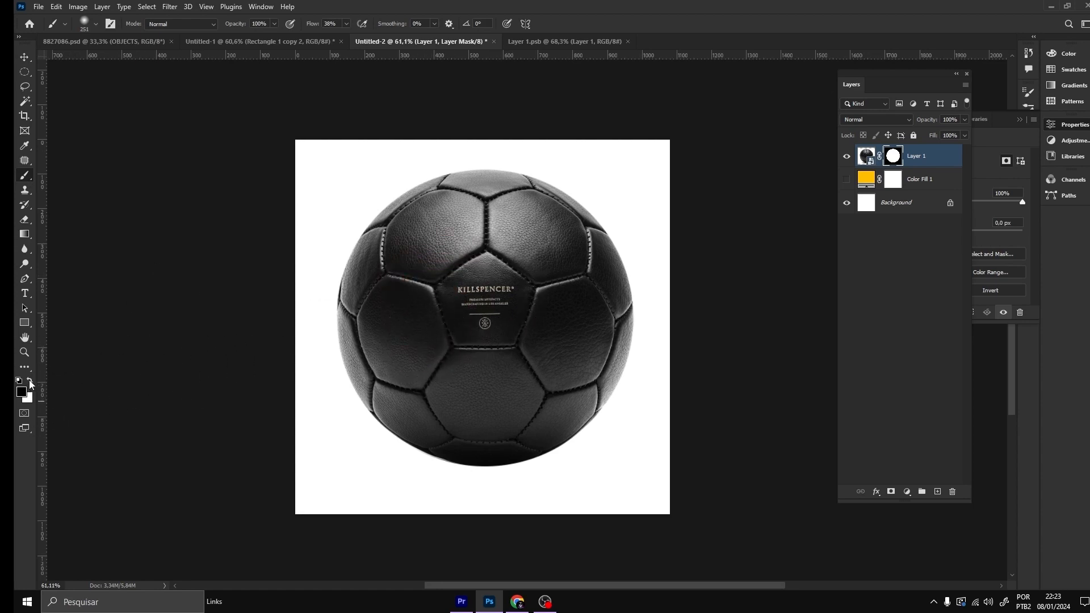
mouse_move(416, 333)
left_mouse_down()
mouse_move(459, 310)
mouse_move(450, 343)
mouse_move(509, 313)
mouse_move(436, 294)
mouse_move(477, 342)
mouse_move(478, 302)
mouse_move(450, 352)
mouse_move(506, 283)
mouse_move(441, 314)
mouse_move(524, 302)
mouse_move(430, 341)
mouse_move(490, 279)
mouse_move(503, 345)
mouse_move(428, 312)
mouse_move(466, 258)
mouse_move(535, 277)
mouse_move(547, 346)
mouse_move(485, 379)
mouse_move(424, 314)
mouse_move(480, 259)
mouse_move(544, 323)
mouse_move(467, 367)
mouse_move(441, 279)
mouse_move(461, 365)
left_mouse_up()
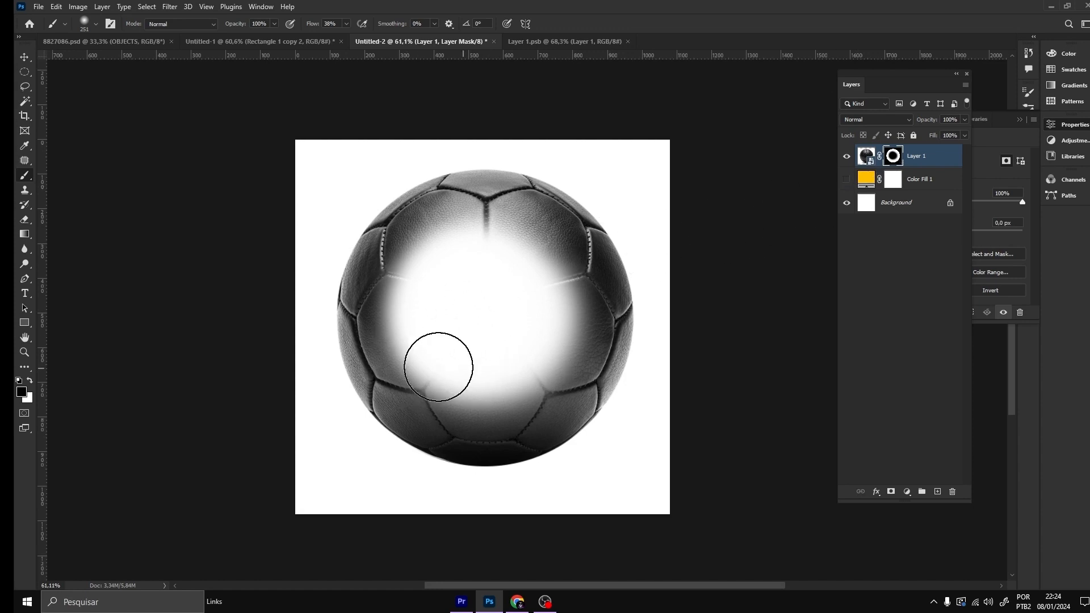
Step: Paint white on Layer 1's mask to restore the hidden center of the ball
key("x")
mouse_move(428, 348)
left_mouse_down()
mouse_move(461, 351)
mouse_move(460, 283)
mouse_move(422, 347)
mouse_move(512, 356)
mouse_move(443, 276)
mouse_move(414, 328)
mouse_move(515, 288)
mouse_move(462, 257)
mouse_move(562, 293)
mouse_move(503, 238)
left_mouse_up()
mouse_move(554, 325)
left_mouse_down()
mouse_move(496, 355)
mouse_move(450, 341)
mouse_move(408, 299)
mouse_move(546, 316)
left_mouse_up()
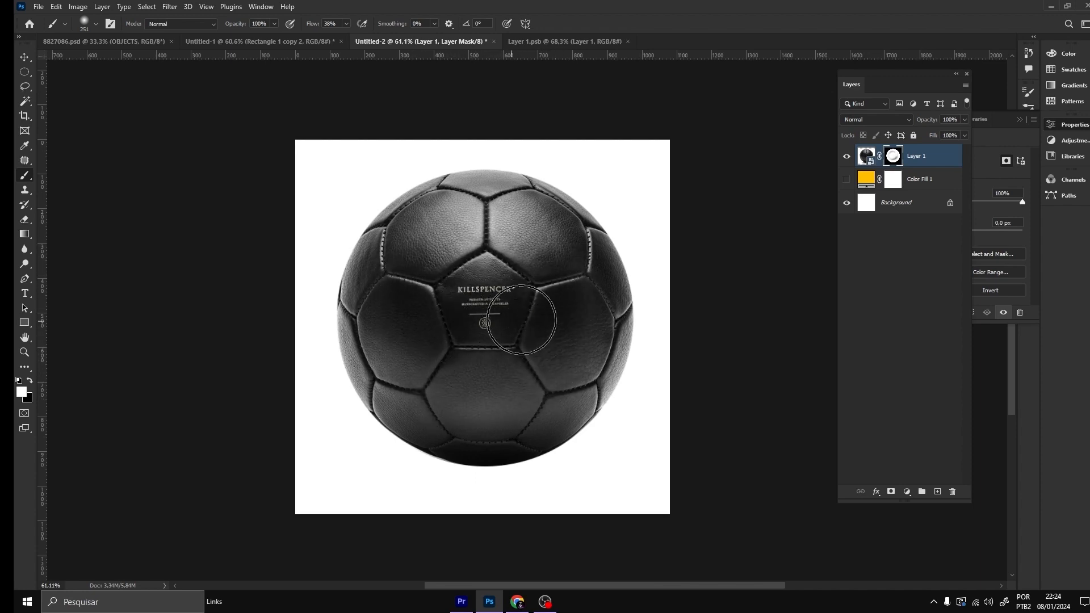
scroll(499, 199, "down", 4)
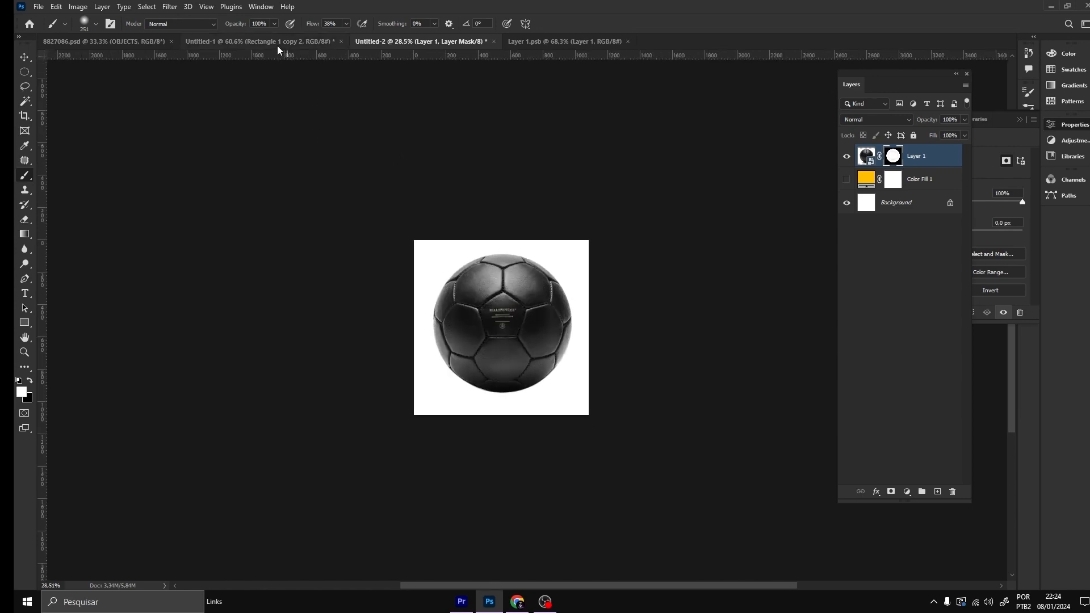
Step: Switch to the Untitled-1 document and draw an Object Selection rectangle of about 487 × 540 px around the left red square
left_click(277, 42)
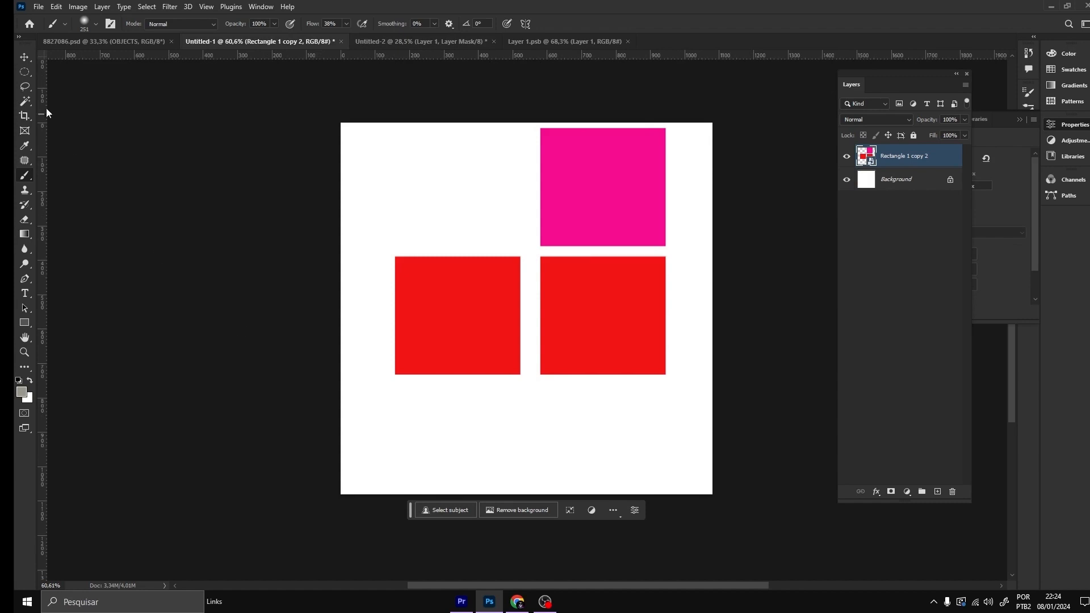
left_click(19, 100)
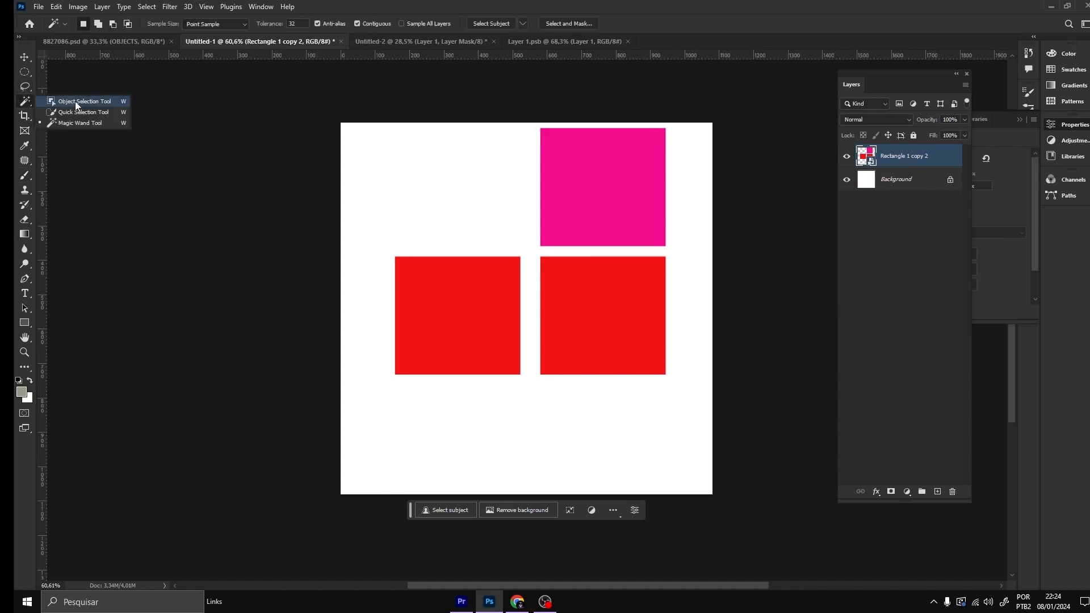
left_click(114, 101)
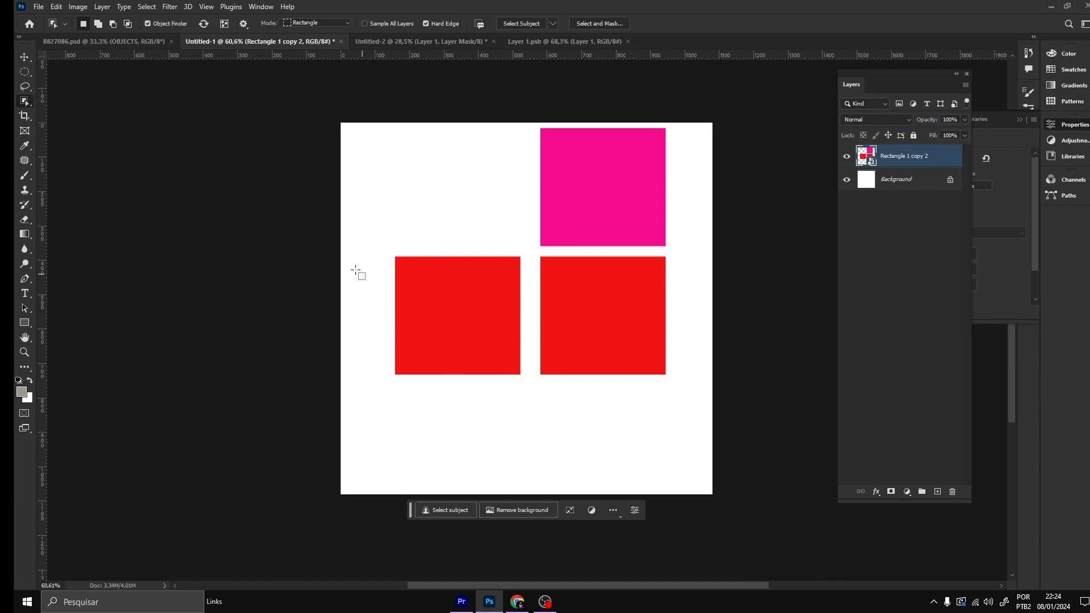
left_click_drag(369, 232, 535, 416)
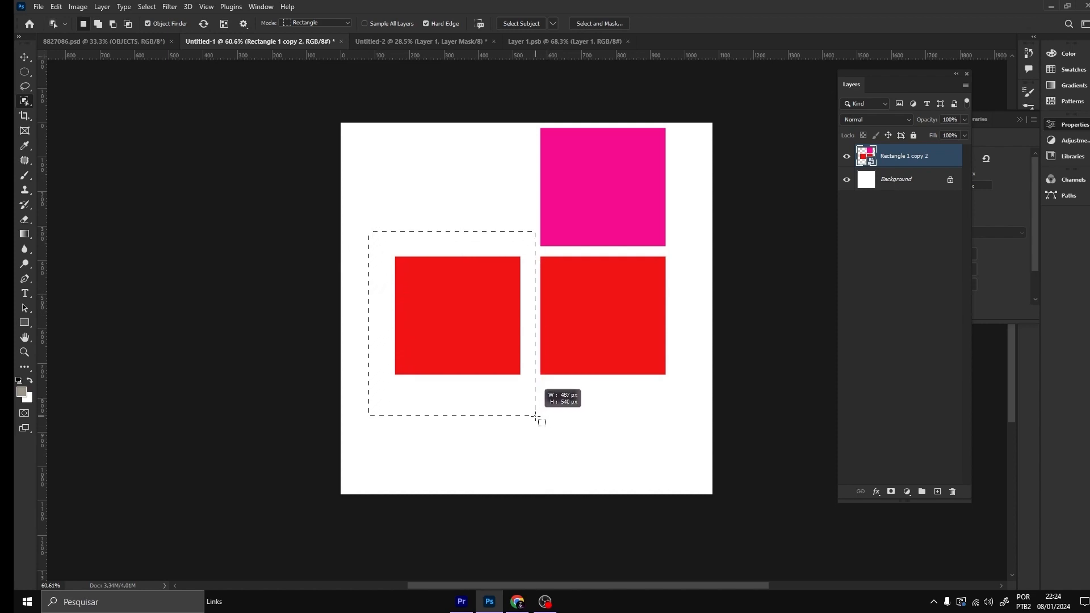
left_click_drag(535, 416, 535, 415)
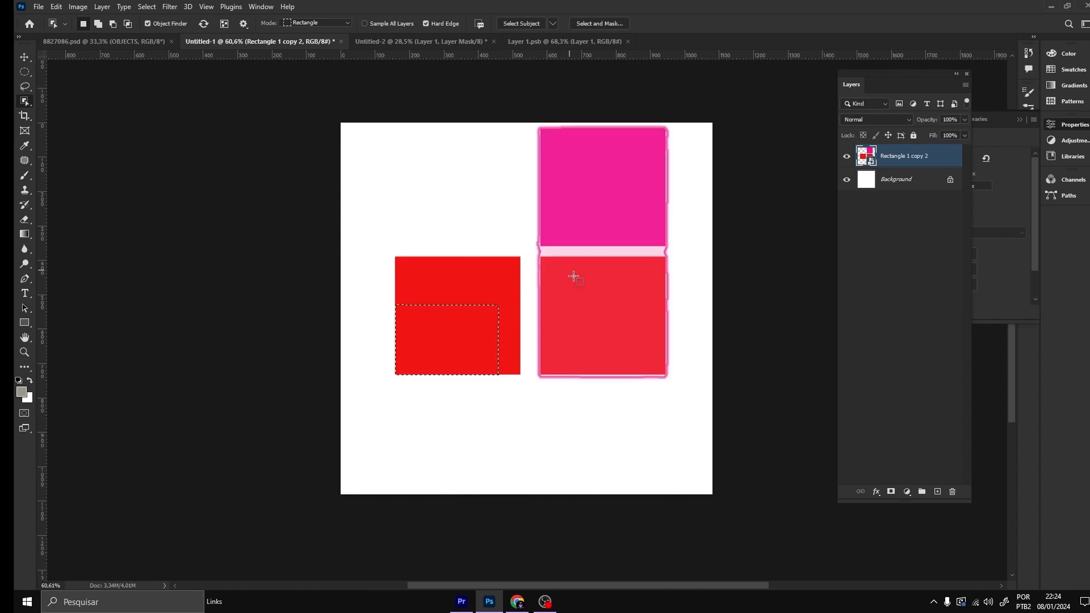
Step: Select the entire left red square by picking it with the Object Selection tool's object finder
scroll(423, 327, "up", 2)
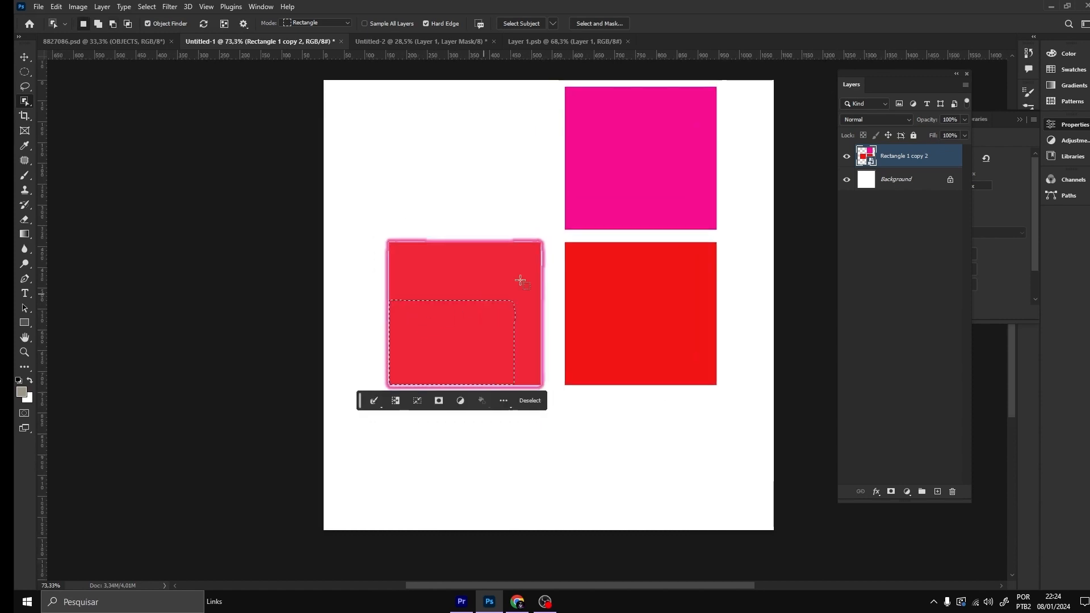
left_click(489, 276)
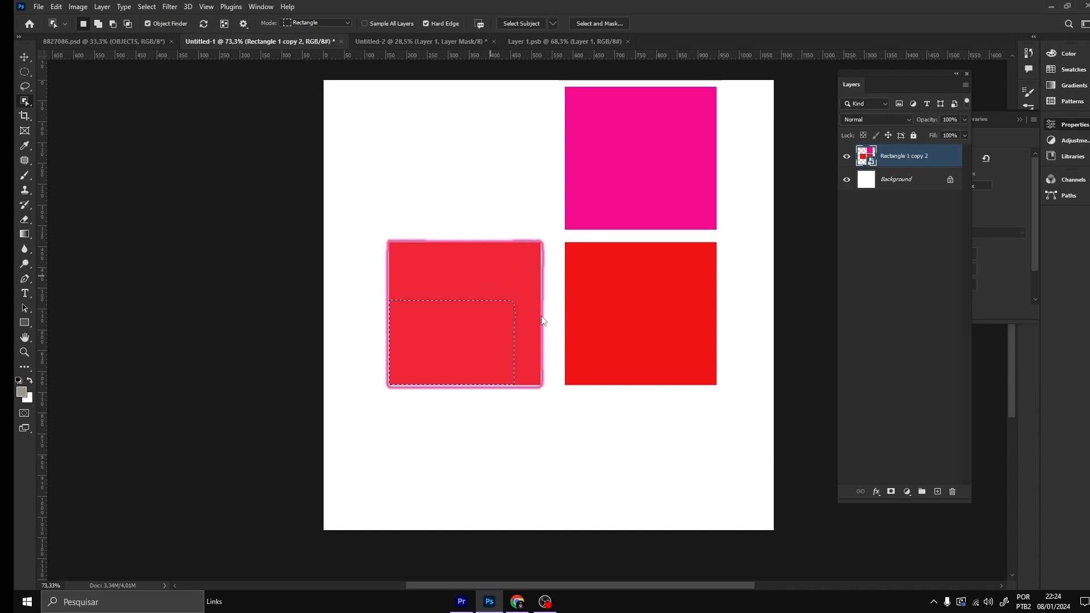
scroll(536, 302, "down", 3)
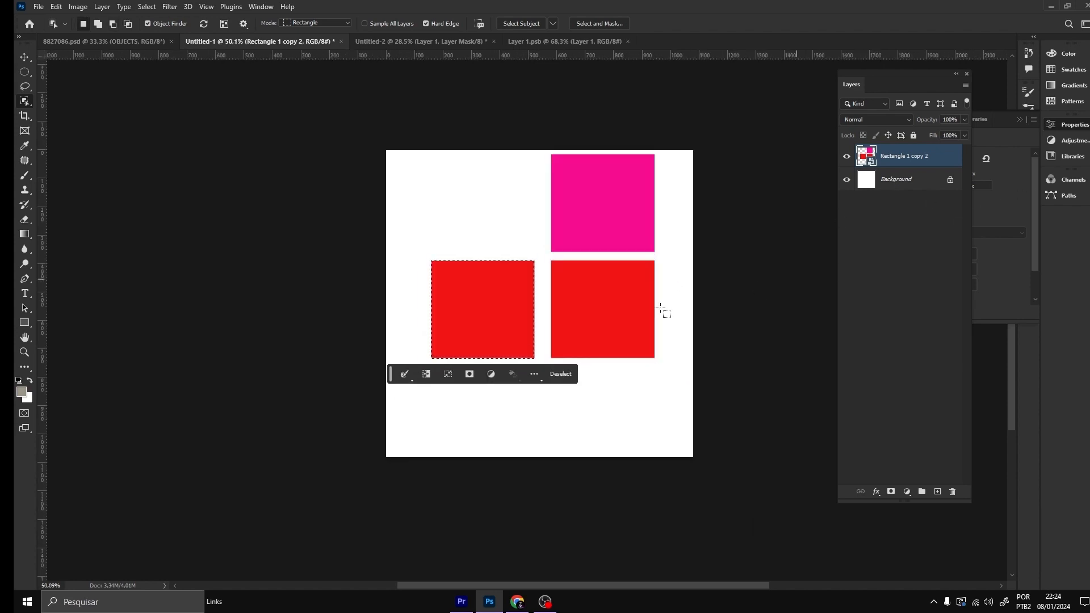
scroll(497, 315, "up", 2)
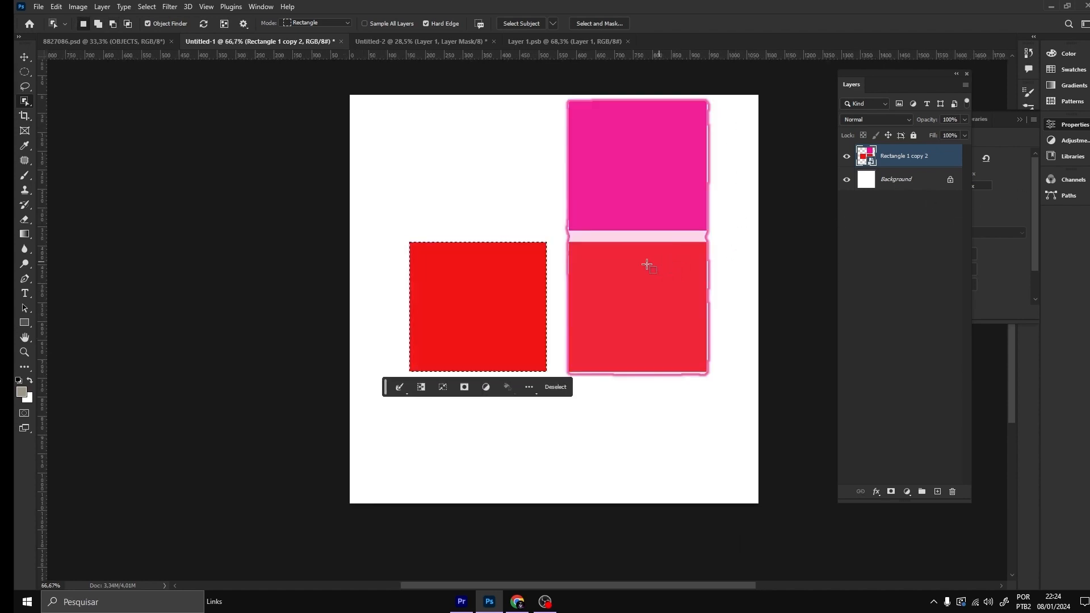
scroll(493, 271, "up", 2)
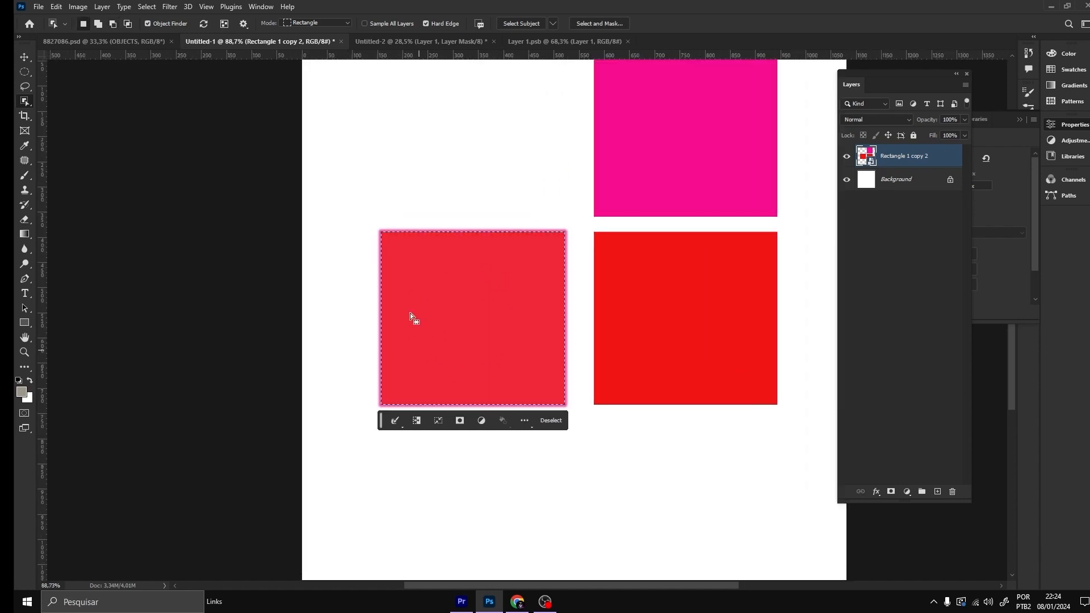
scroll(475, 296, "down", 6)
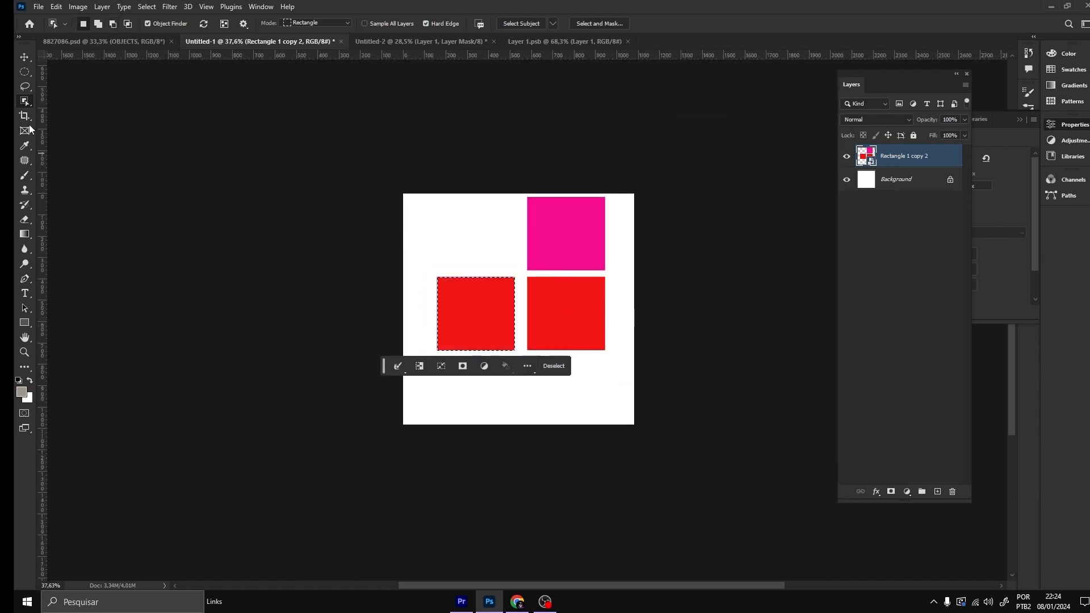
scroll(508, 291, "up", 5)
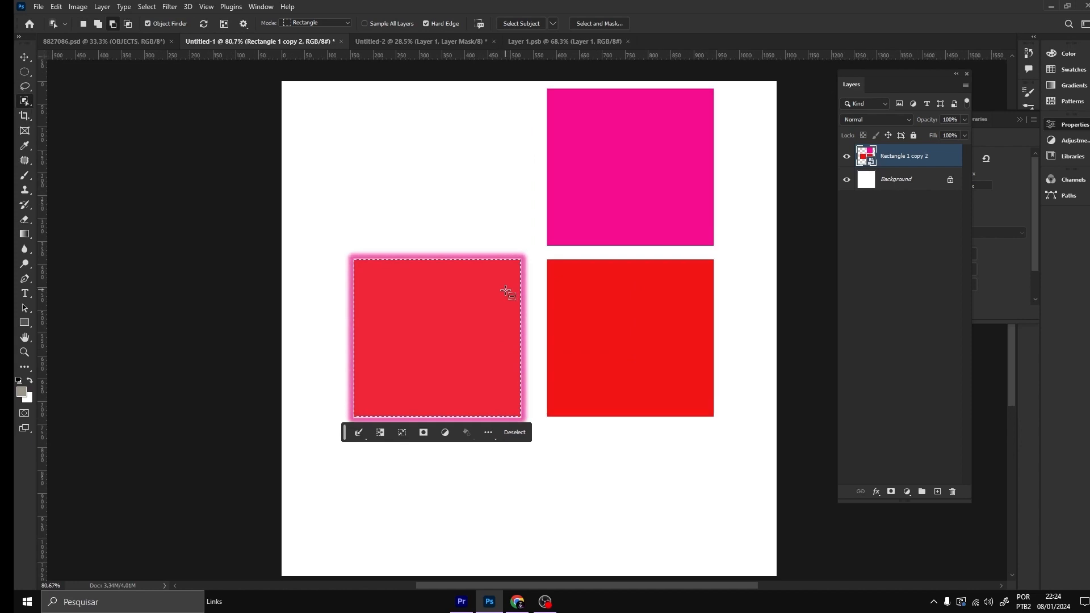
scroll(503, 286, "down", 3)
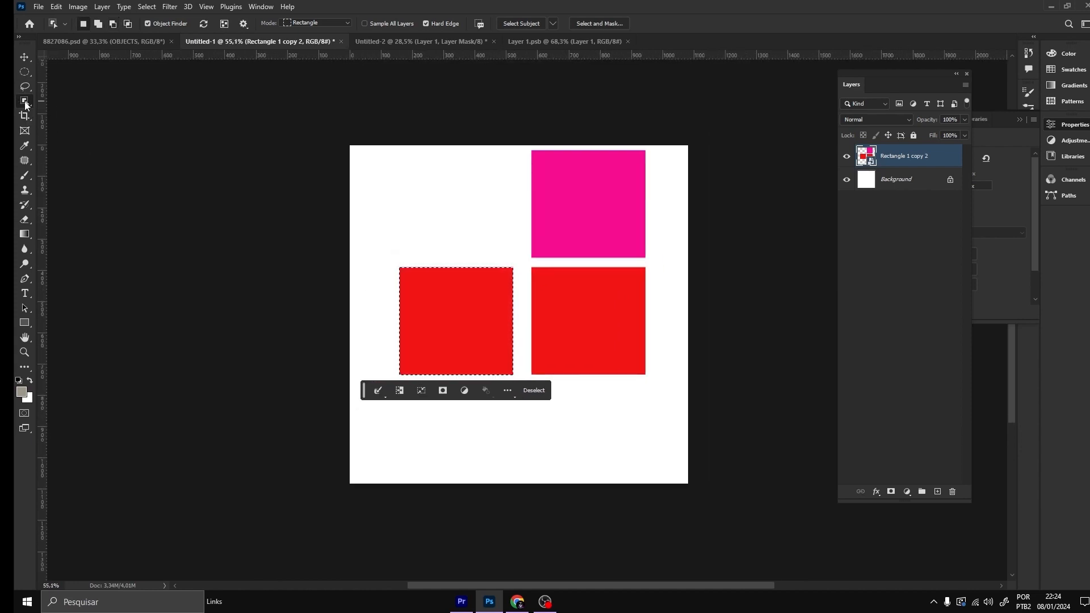
Step: Try adding the right red square to the selection with the Quick Selection tool, and clear the selection
right_click(25, 102)
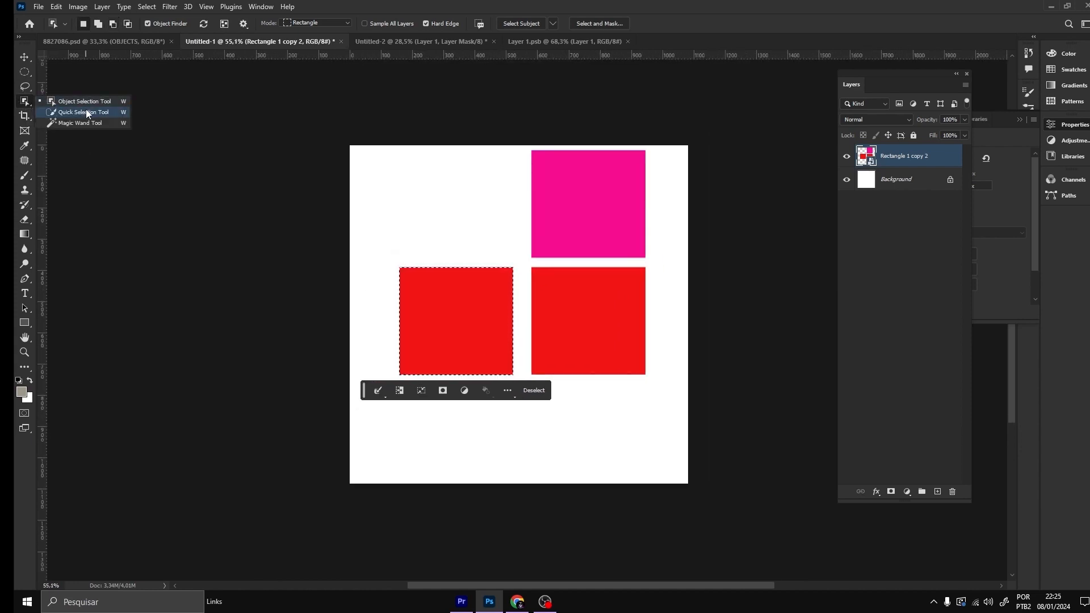
left_click(88, 112)
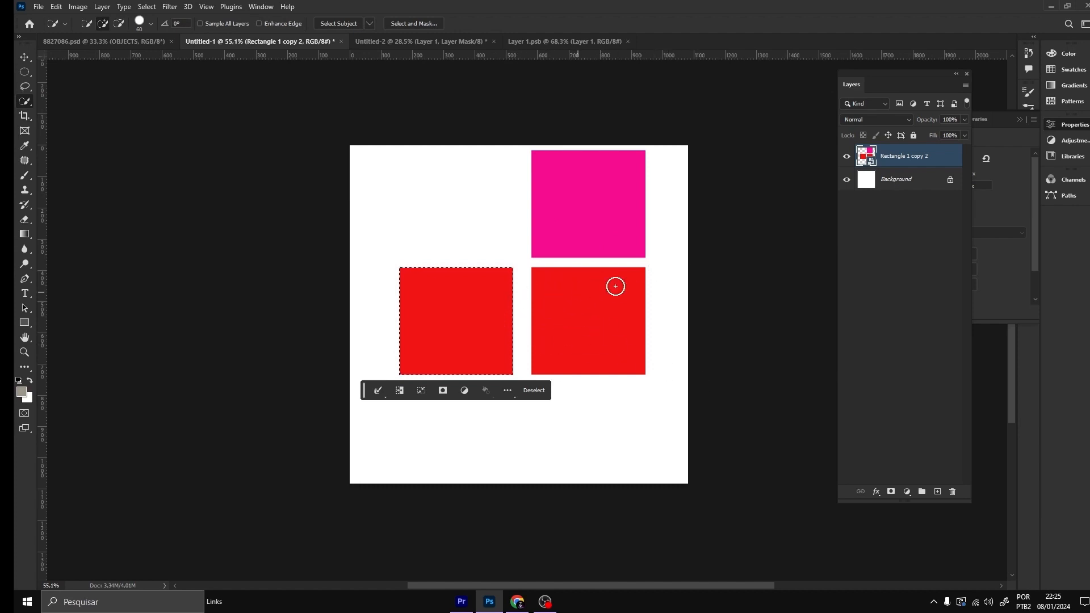
left_click(612, 307)
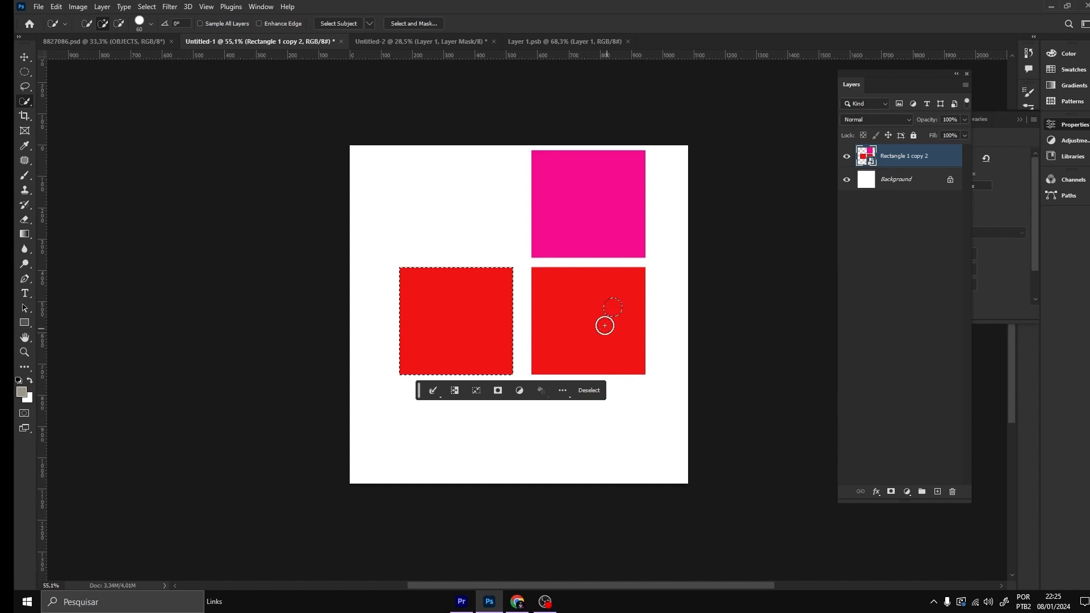
left_click(601, 318)
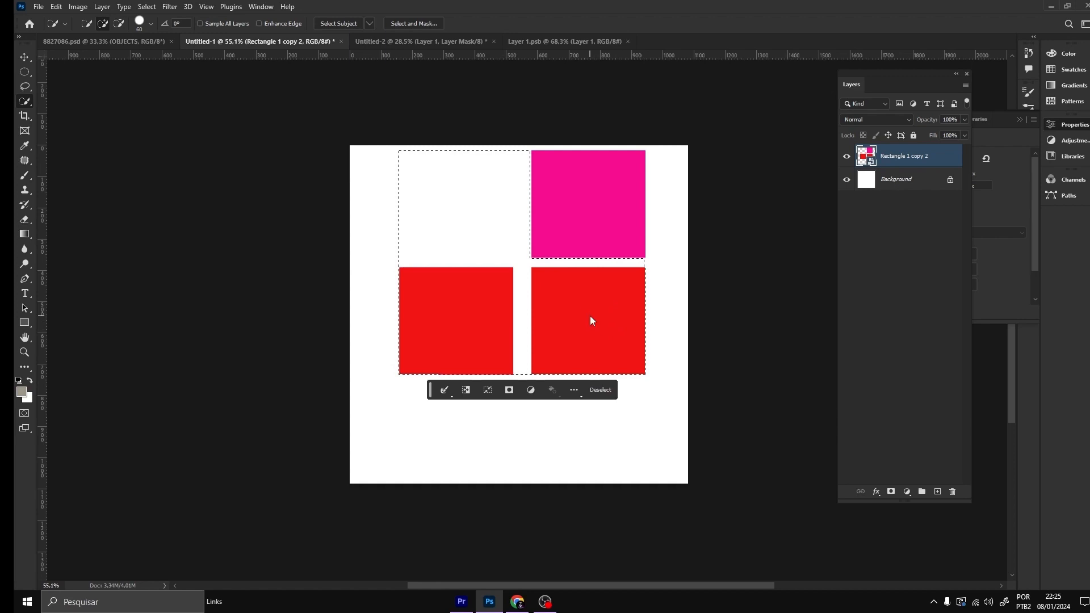
key("ctrl+d")
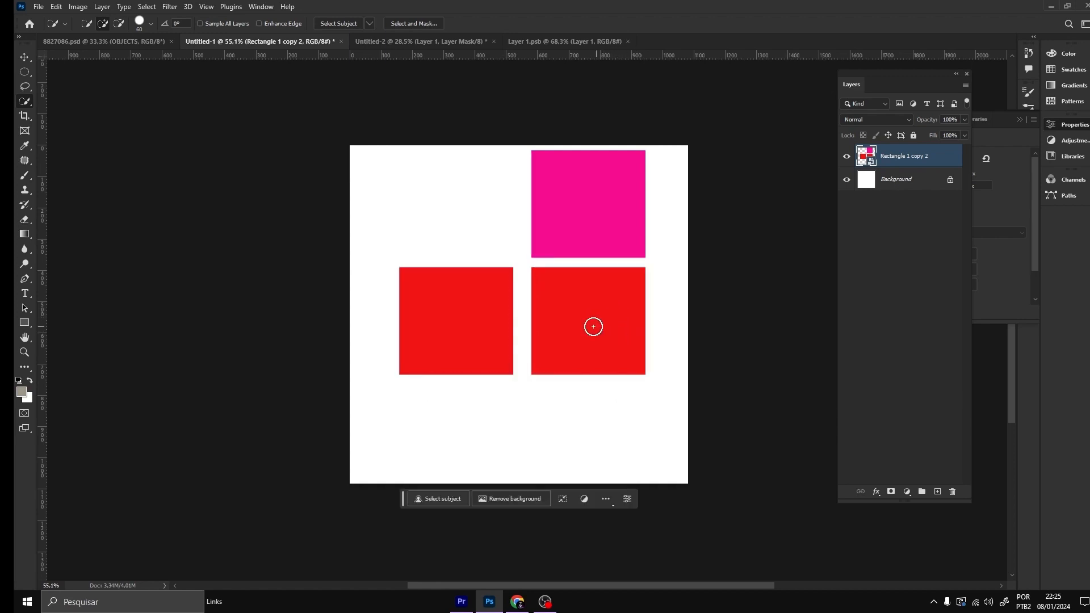
Step: Select both red squares with the Quick Selection tool, leaving out the magenta square
left_click(591, 324)
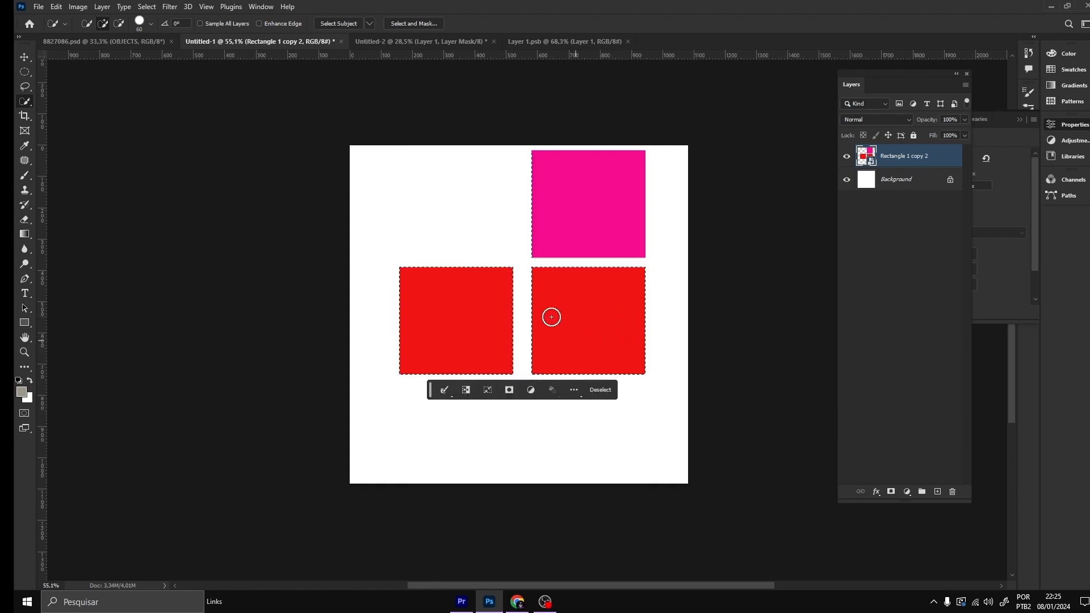
scroll(601, 298, "down", 2)
scroll(601, 300, "down", 1)
scroll(596, 299, "up", 2)
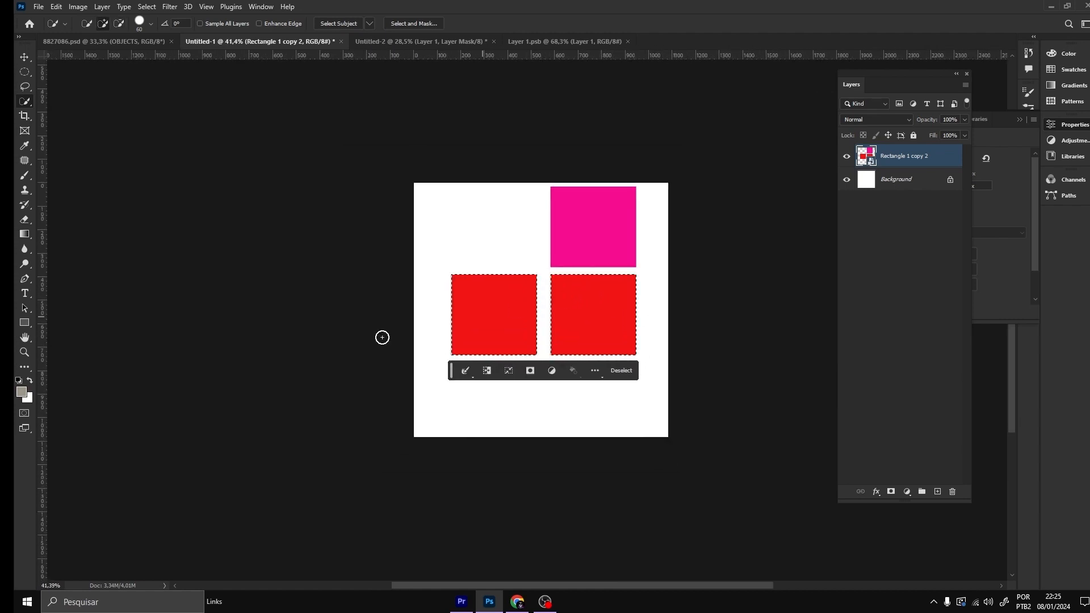
Step: Clear the selection and select only the left red square with the Magic Wand at tolerance 32 with Contiguous on
right_click(25, 102)
left_click(55, 119)
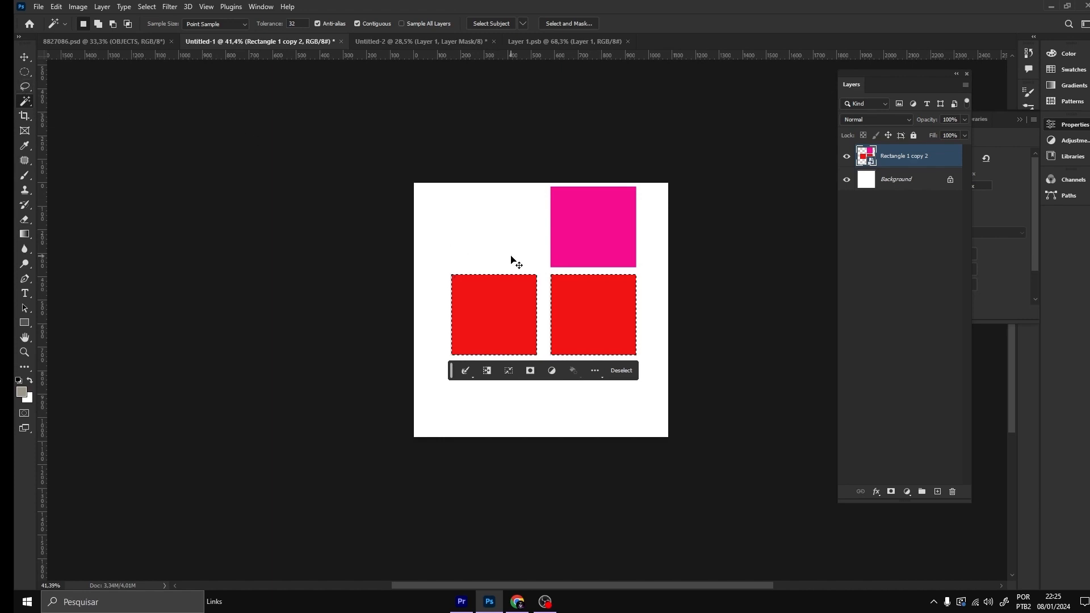
key("ctrl+d")
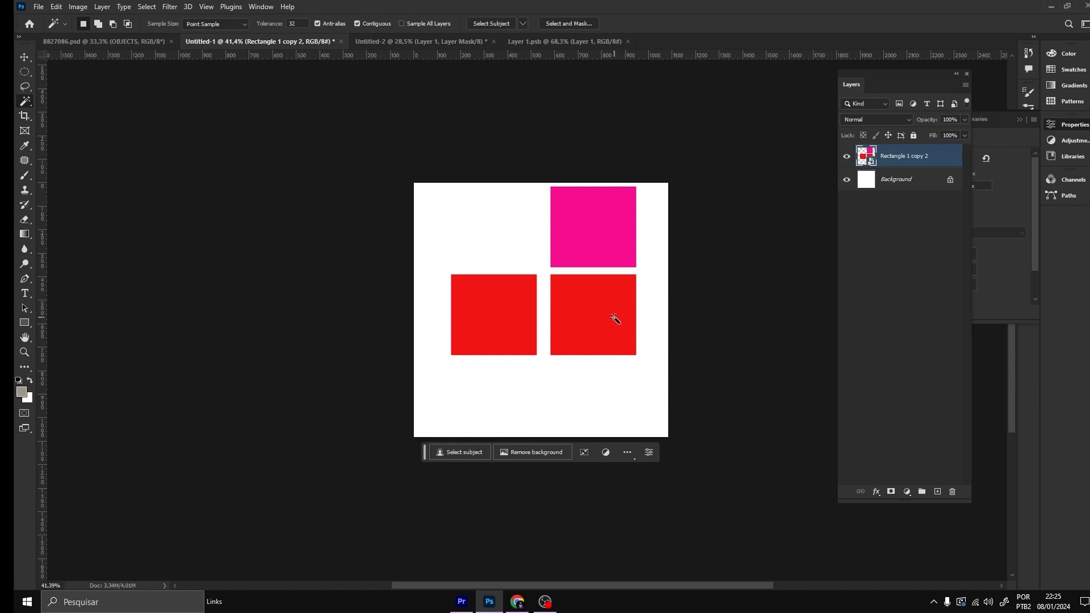
left_click(295, 23)
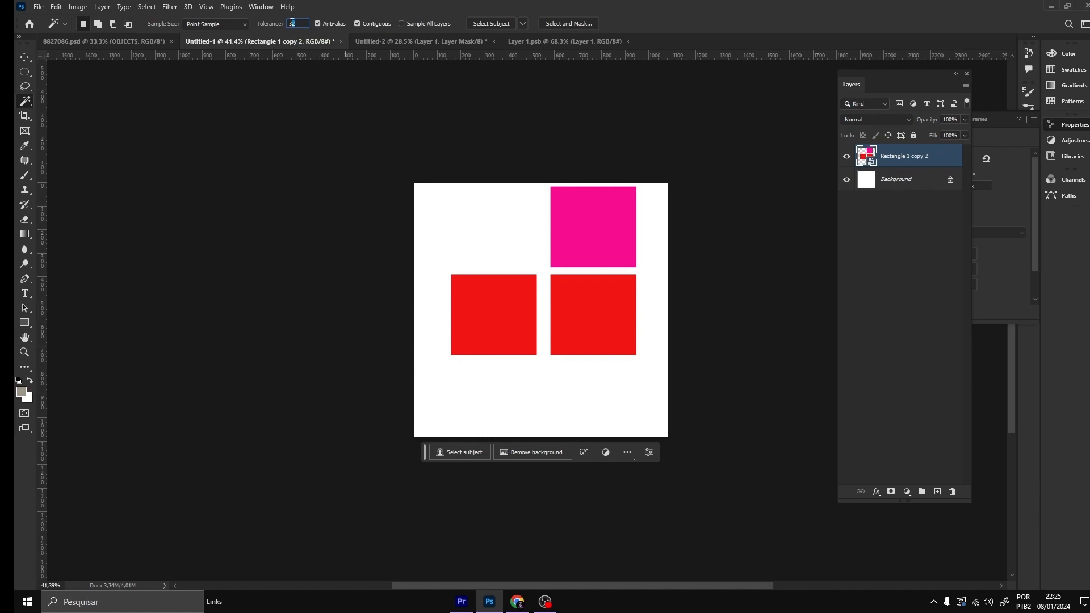
left_click(522, 318)
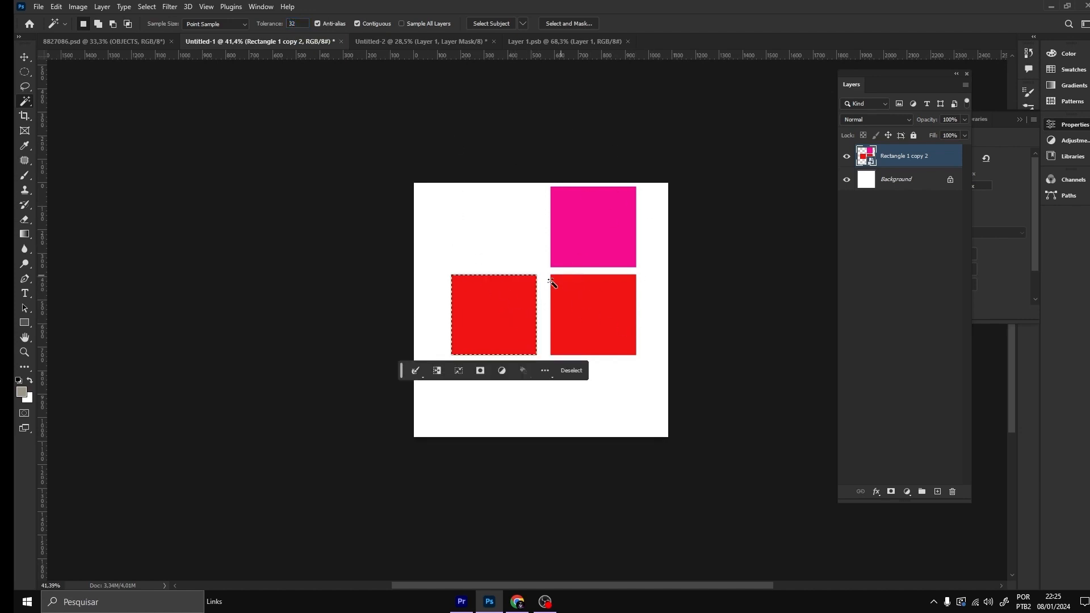
Step: Select the right red square instead with the contiguous Magic Wand
scroll(510, 340, "up", 2)
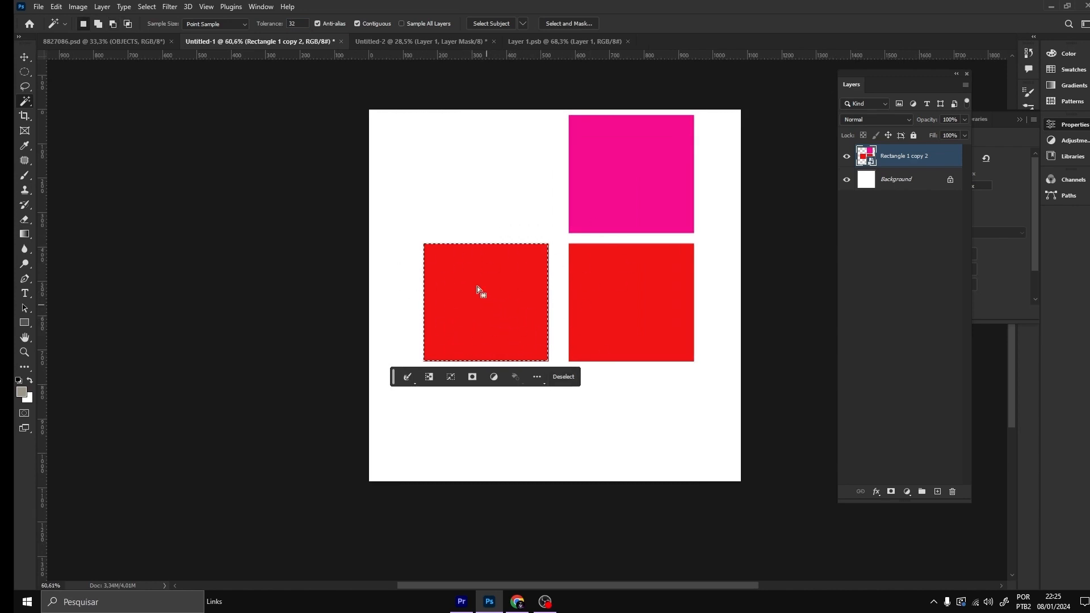
left_click(612, 280)
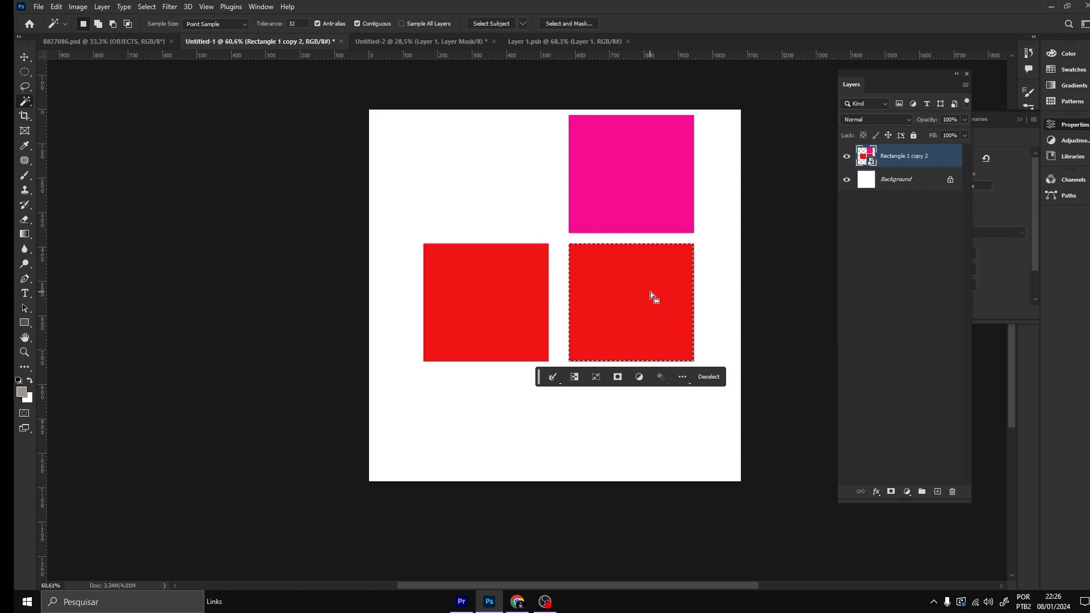
scroll(542, 318, "up", 3)
scroll(528, 299, "down", 1)
scroll(538, 272, "up", 2)
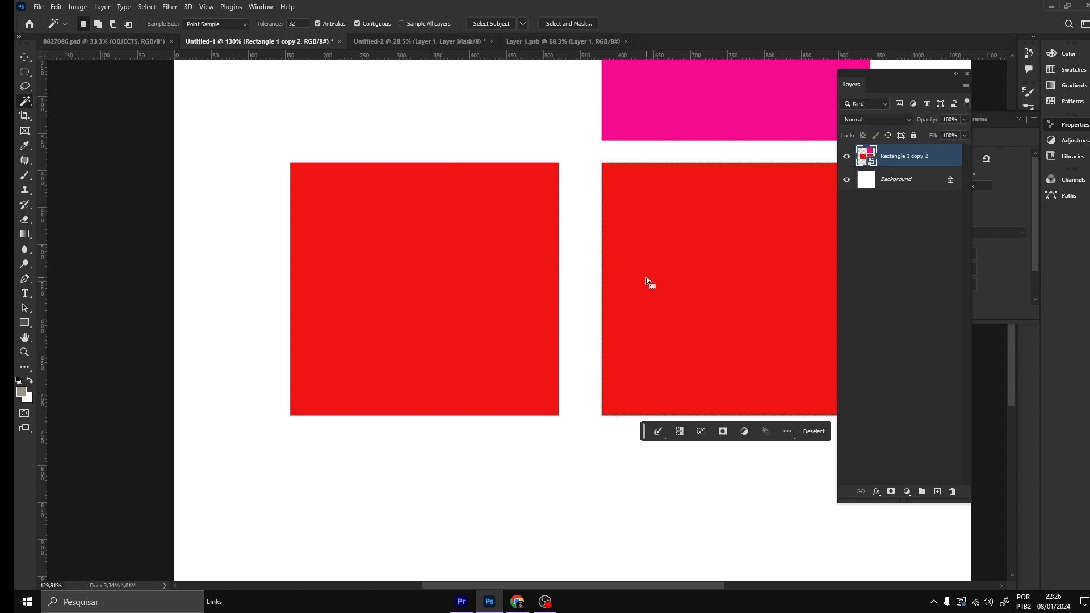
scroll(521, 285, "down", 2)
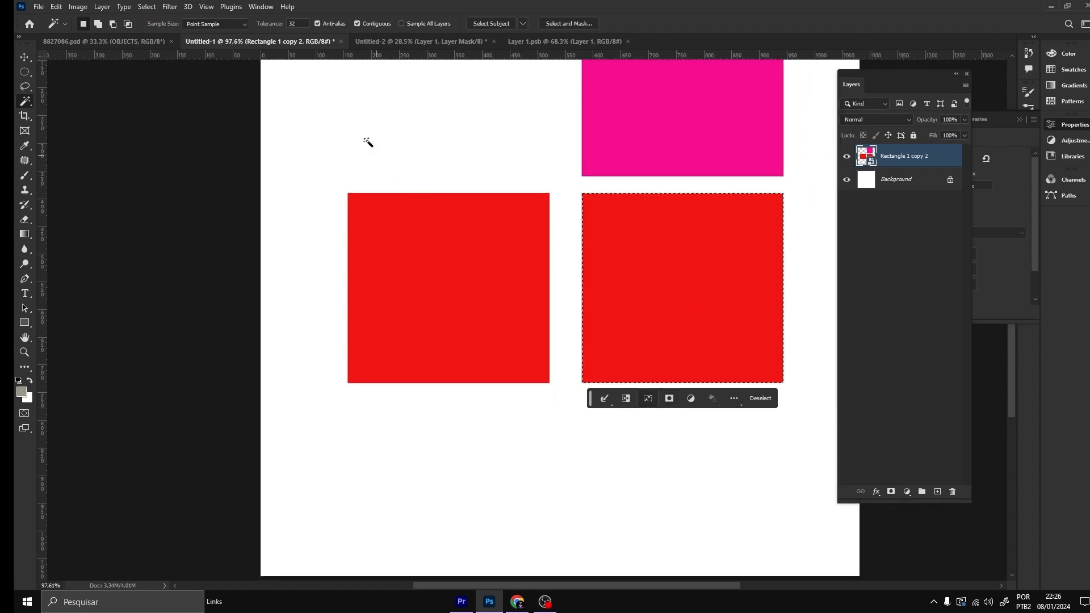
Step: Turn off the Magic Wand's Contiguous option and select both red squares together by their color
left_click(357, 23)
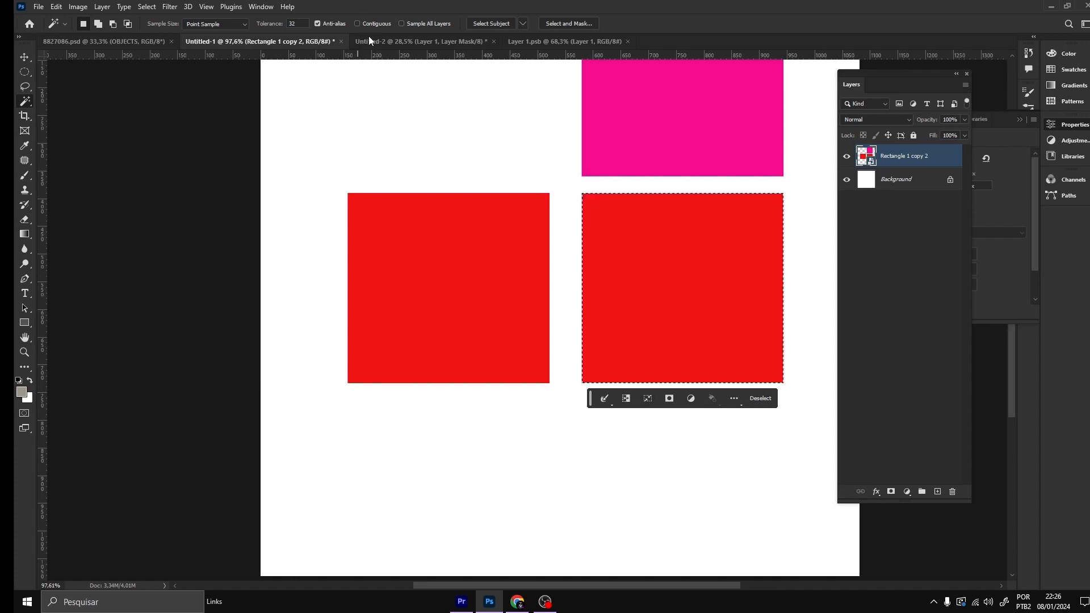
left_click(466, 264)
scroll(470, 268, "down", 1)
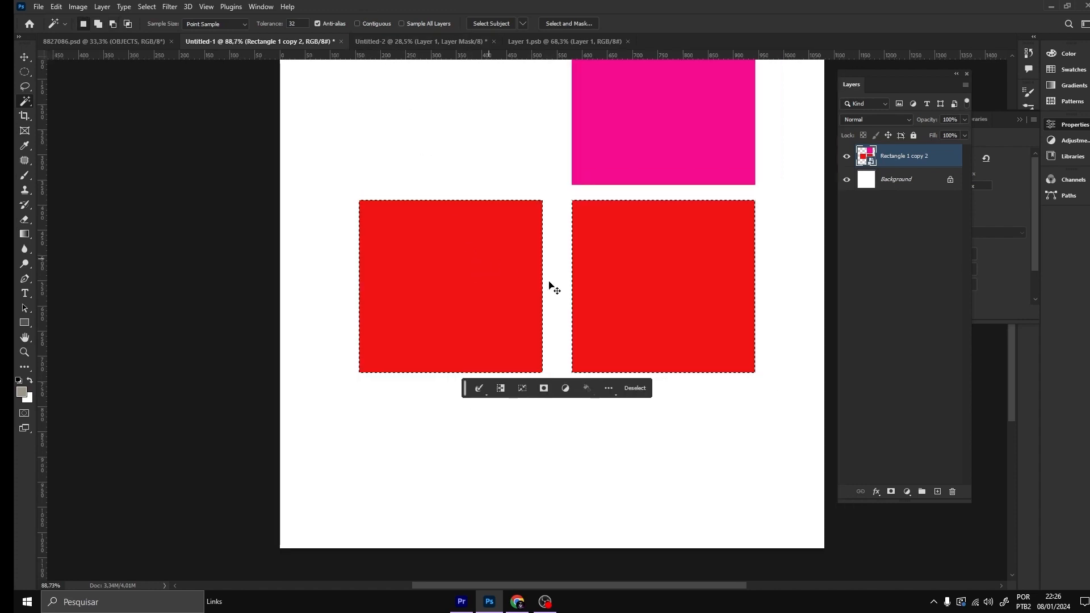
scroll(632, 245, "down", 2)
scroll(640, 248, "up", 1)
scroll(640, 248, "down", 2)
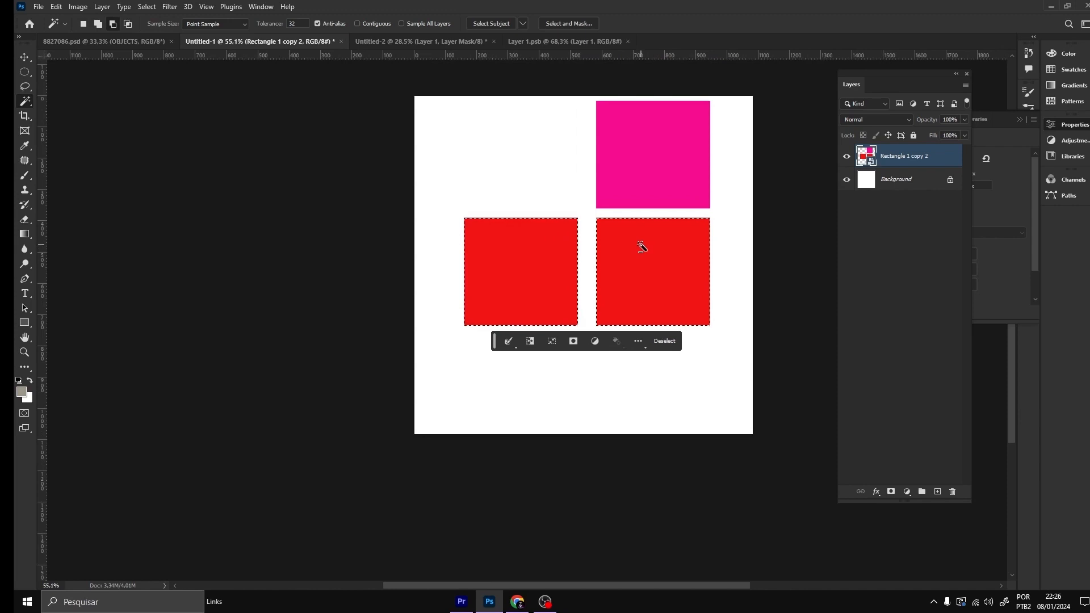
Step: Select the magenta square with the non-contiguous Magic Wand
left_click(641, 145)
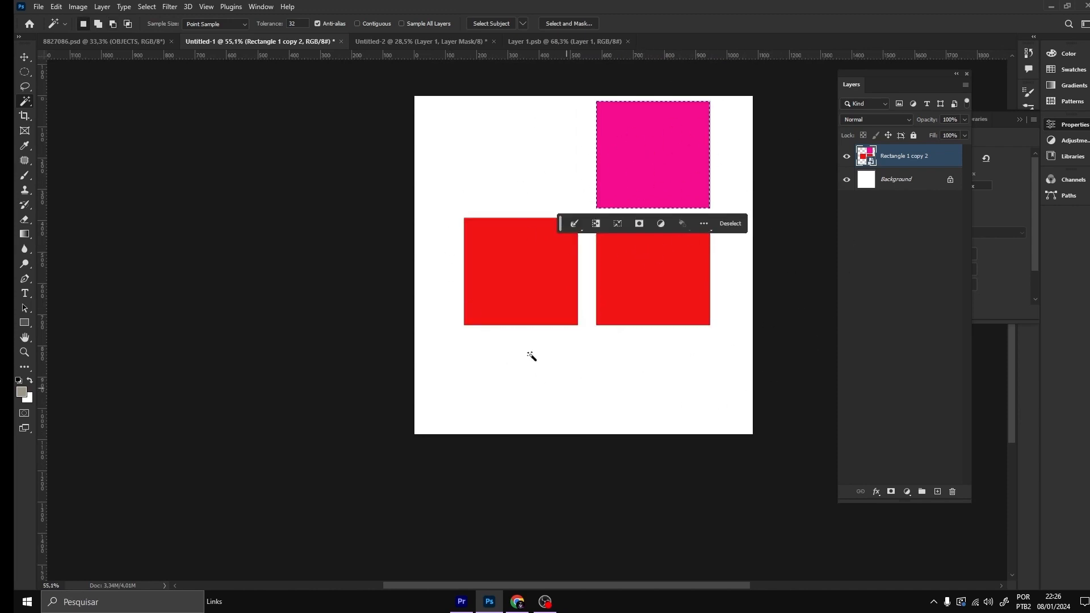
scroll(545, 220, "down", 1)
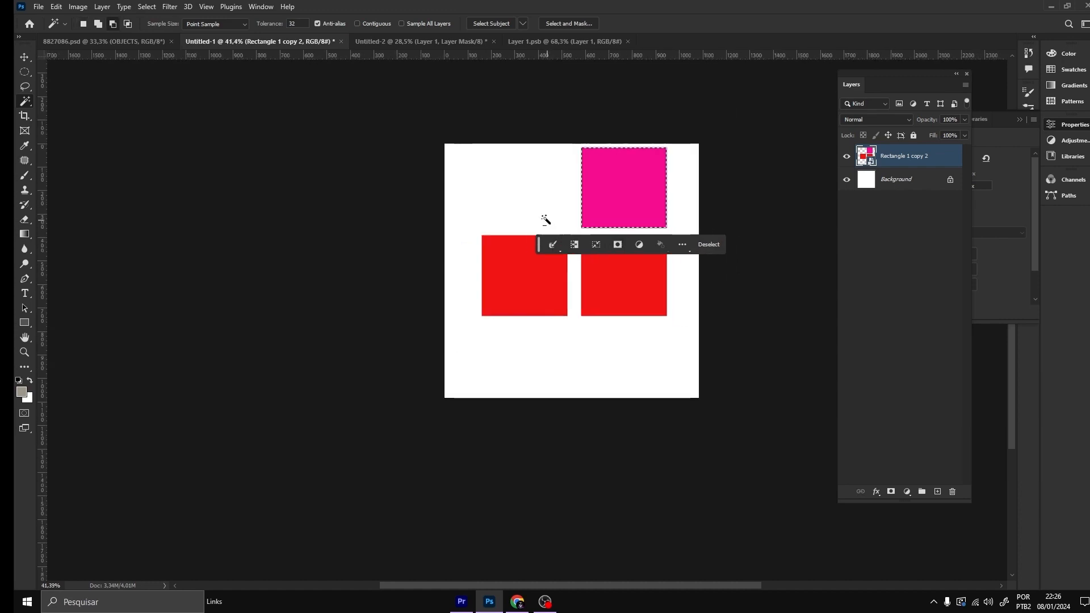
scroll(545, 220, "up", 1)
Step: Switch to the 8827086.psd document containing the gold star
left_click(127, 42)
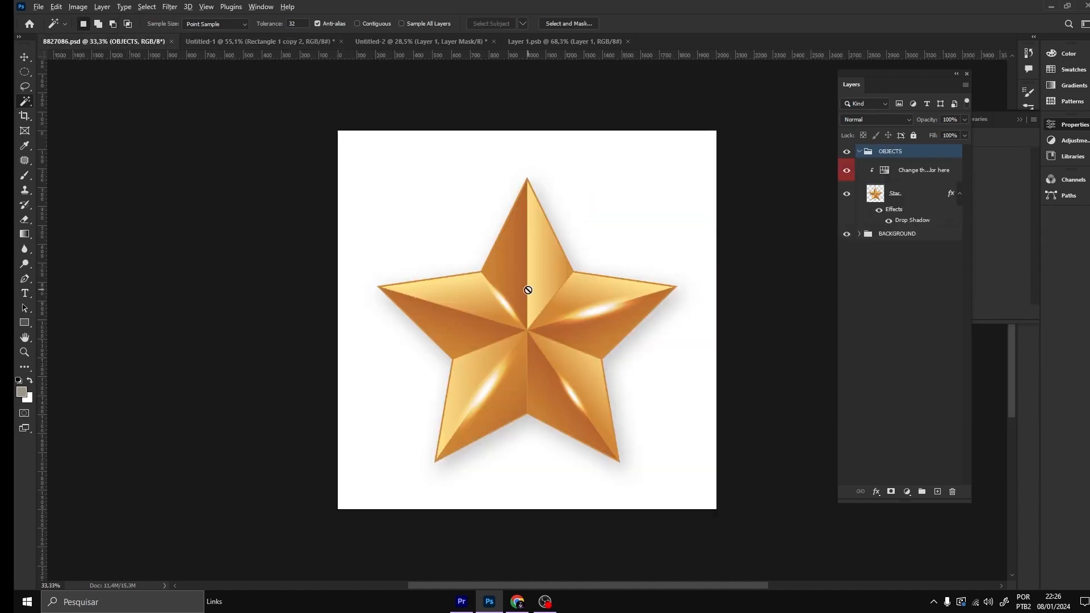
scroll(526, 289, "down", 1)
scroll(442, 319, "up", 1)
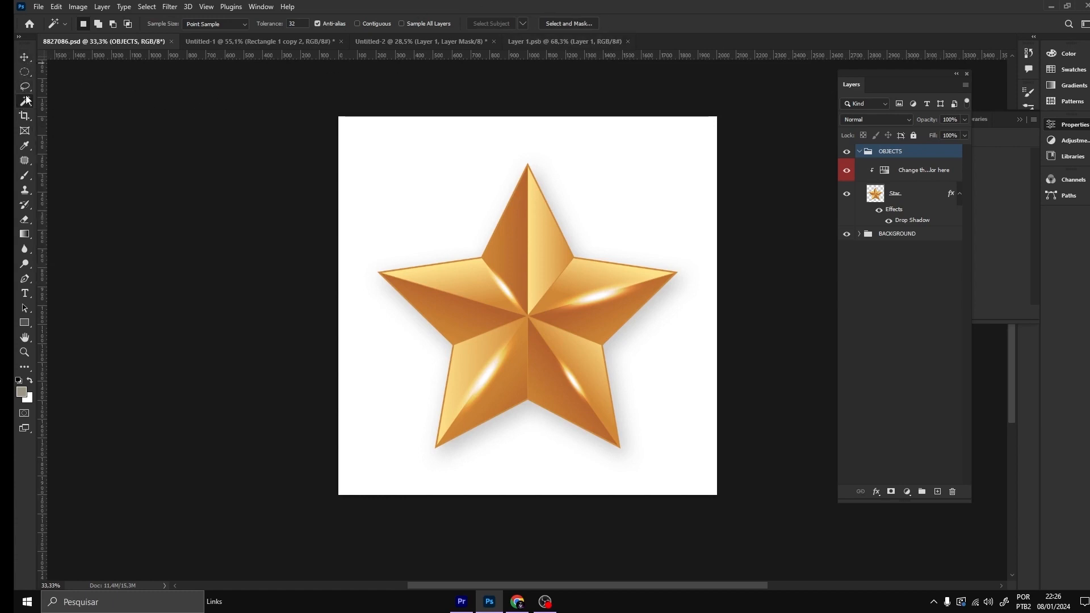
Step: Replace the Magic Wand with the Object Selection tool for working on the star
right_click(25, 109)
left_click(79, 112)
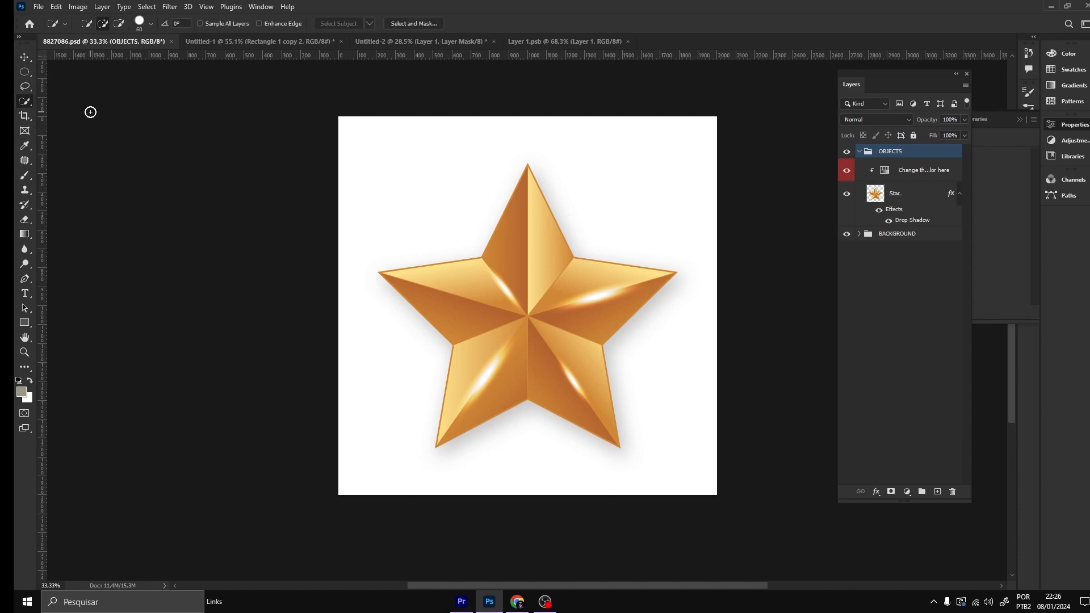
right_click(25, 102)
left_click(87, 105)
scroll(441, 188, "down", 3)
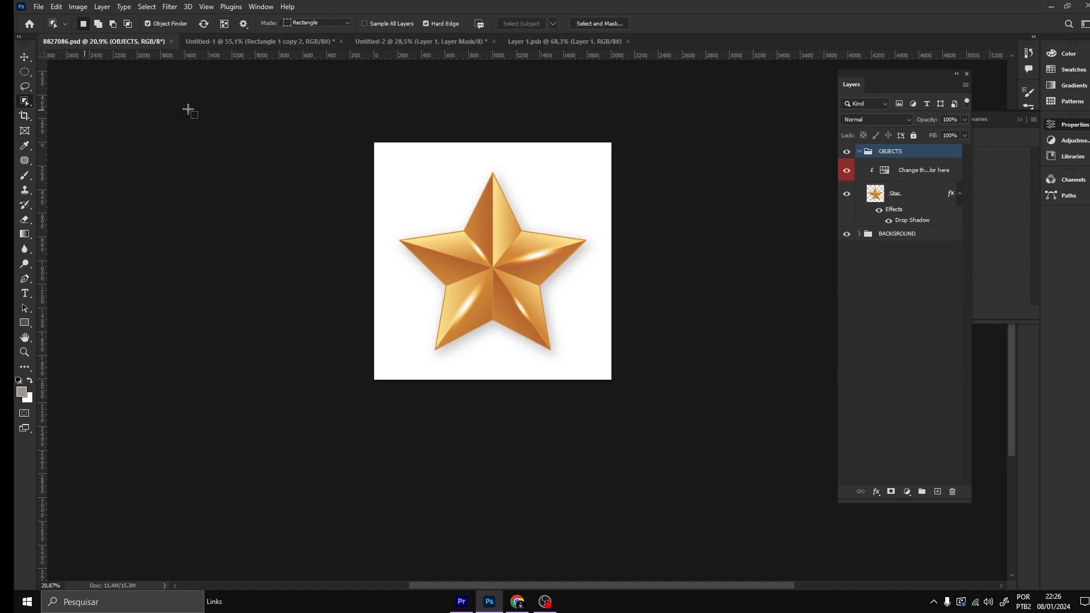
Step: Convert the OBJECTS and BACKGROUND groups with all their layers into a single smart object
left_click(899, 199)
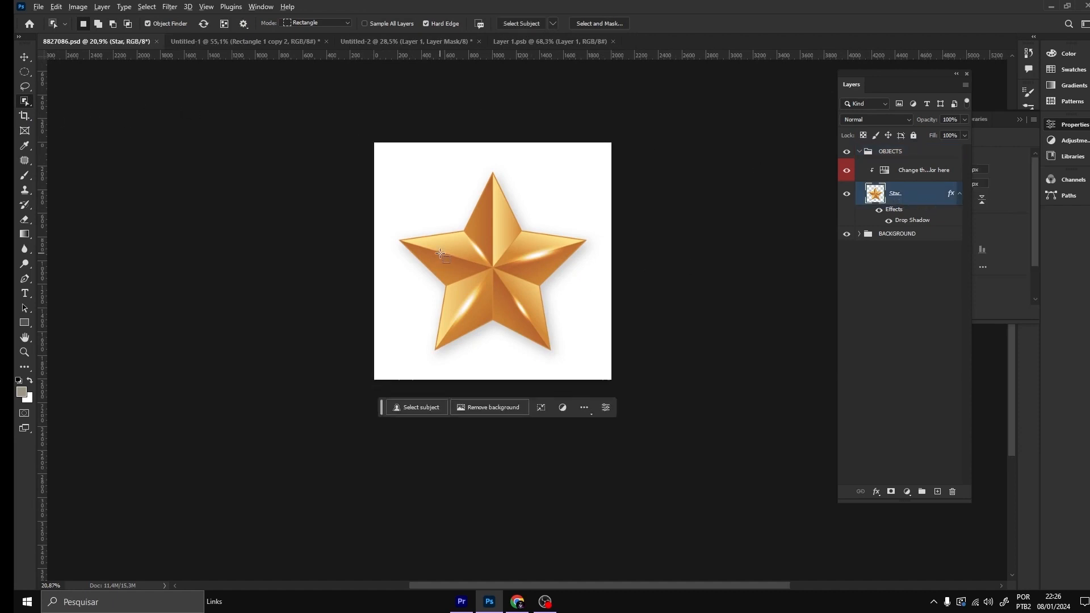
scroll(432, 258, "up", 2)
left_click(923, 152)
left_click(923, 239, "shift")
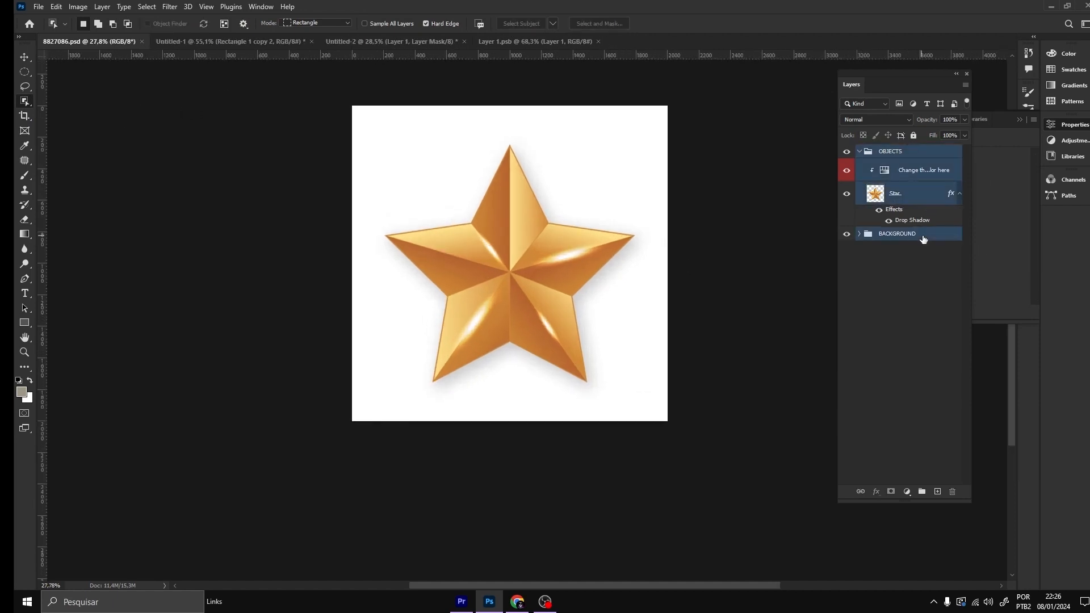
right_click(924, 240)
left_click(1006, 284)
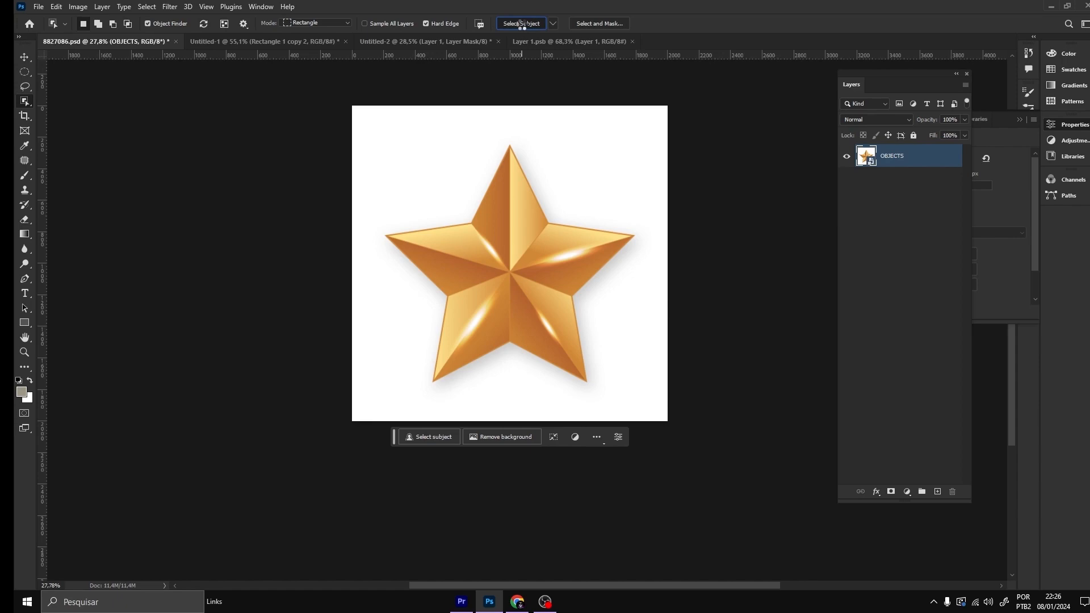
Step: Select the star with Select Subject and hide its white background with a layer mask
left_click(521, 24)
scroll(624, 241, "up", 5)
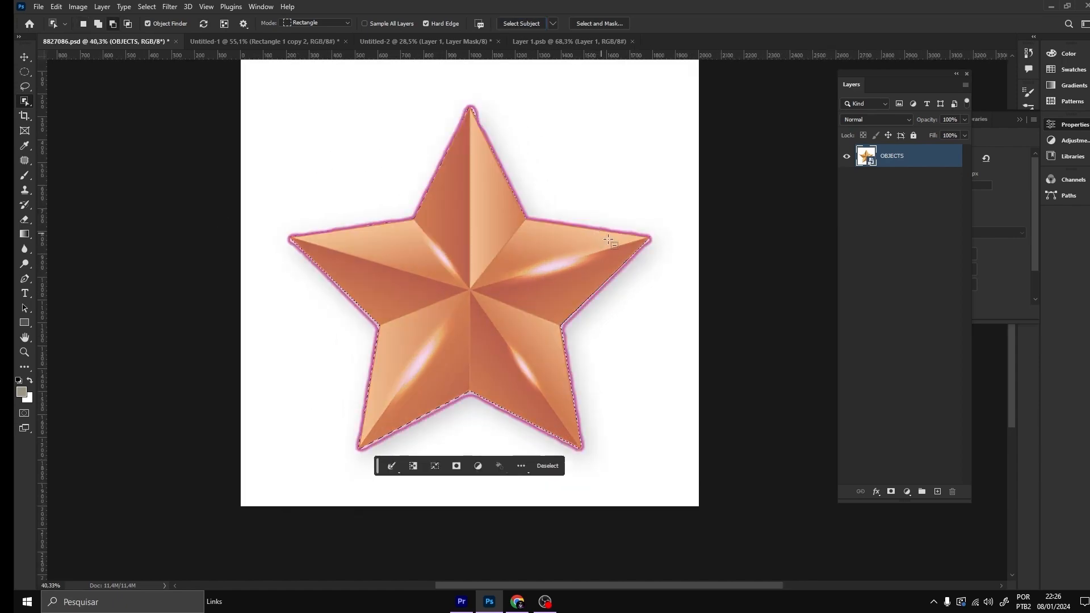
scroll(659, 231, "down", 5)
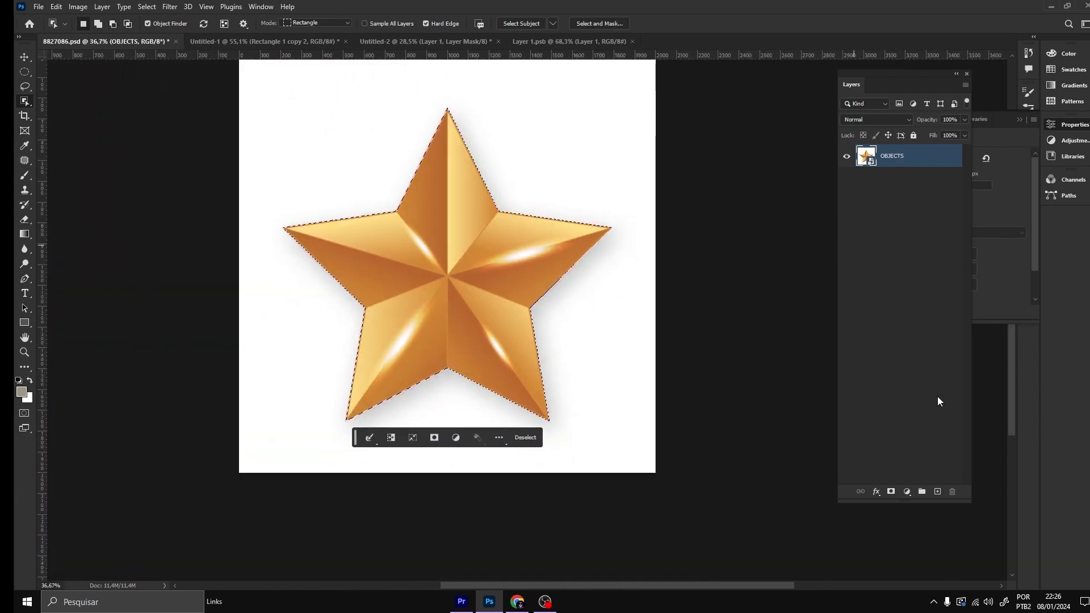
left_click(891, 492)
scroll(524, 247, "down", 2)
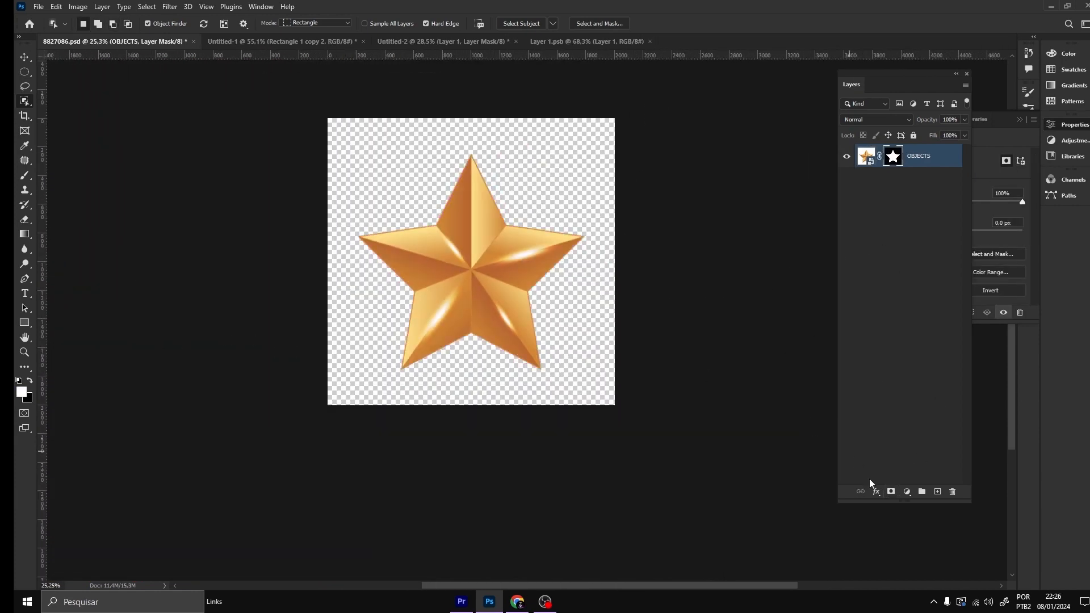
Step: Add a solid color fill layer in red (#ff0000) and place it beneath the star layer
left_click(907, 491)
left_click(929, 294)
left_click_drag(698, 268, 832, 138)
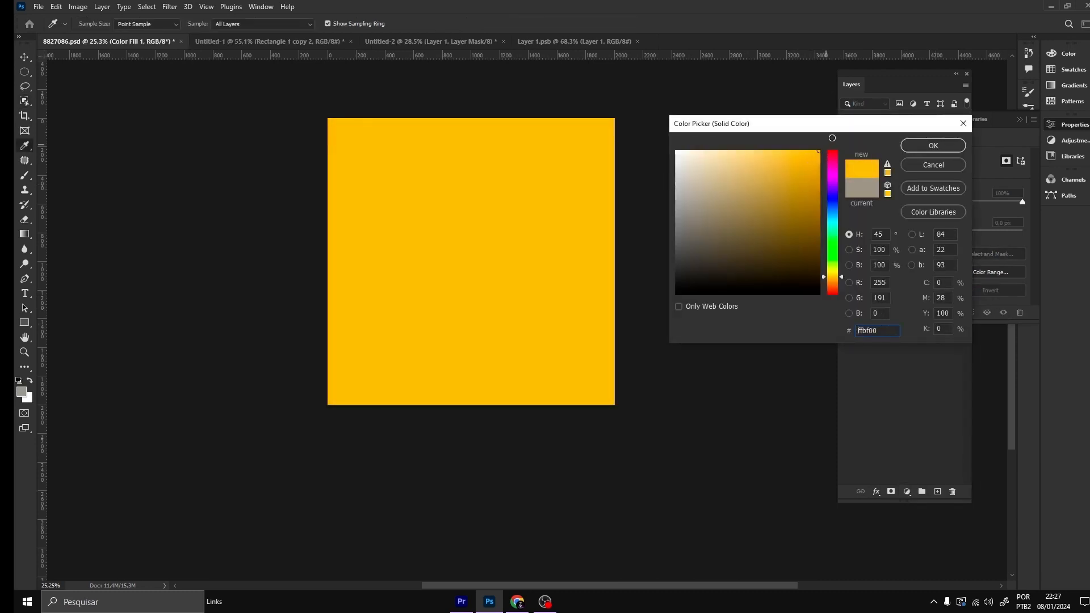
left_click_drag(828, 274, 833, 141)
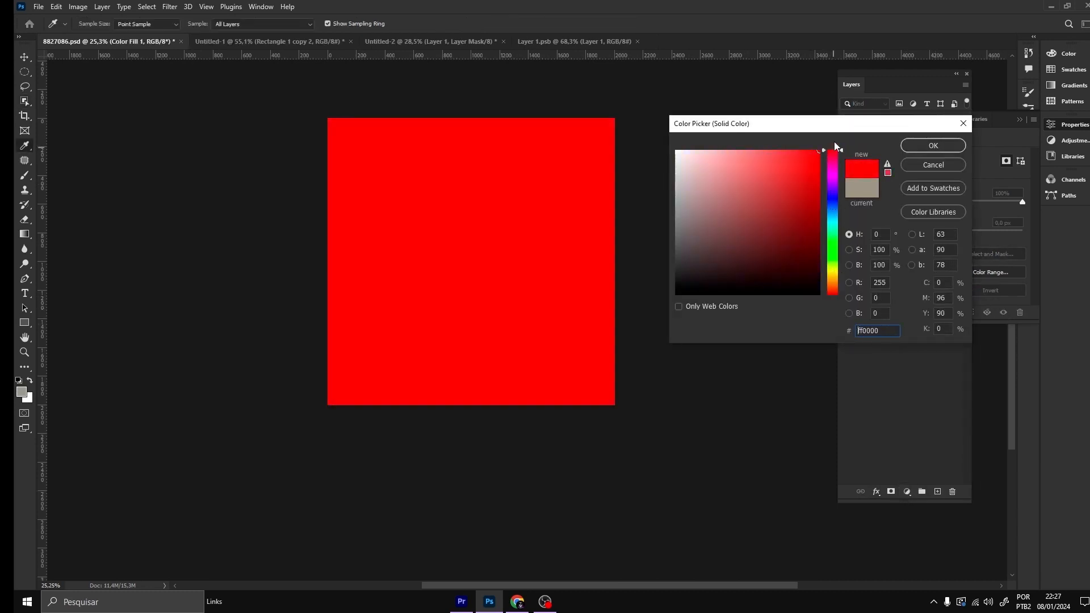
left_click(924, 145)
left_click_drag(924, 163, 928, 190)
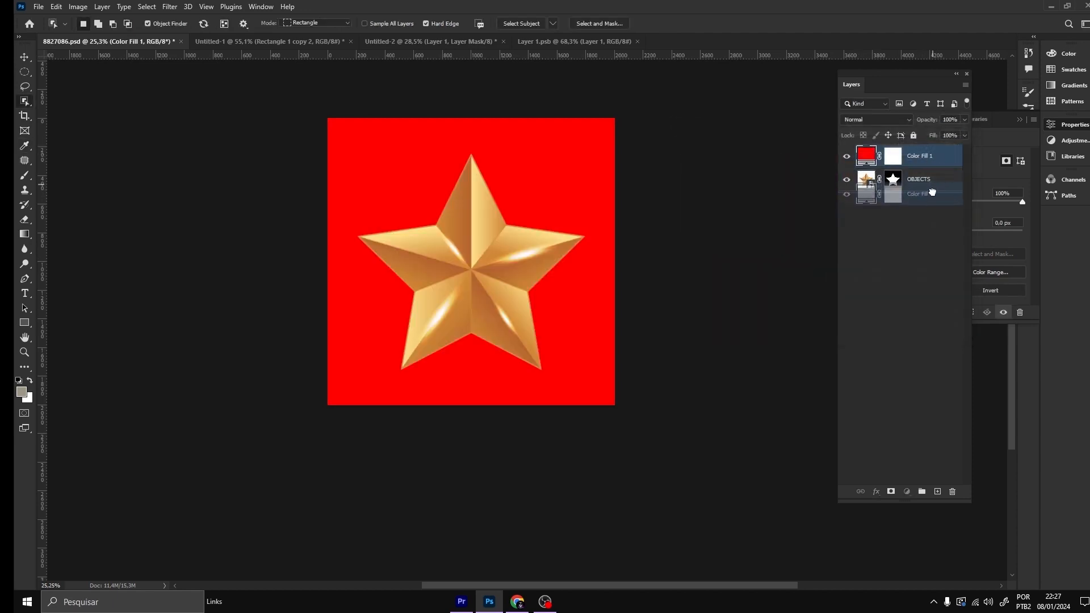
key("v")
Step: Examine the edges of the masked star against the red background, up close and as a whole
scroll(578, 236, "up", 5)
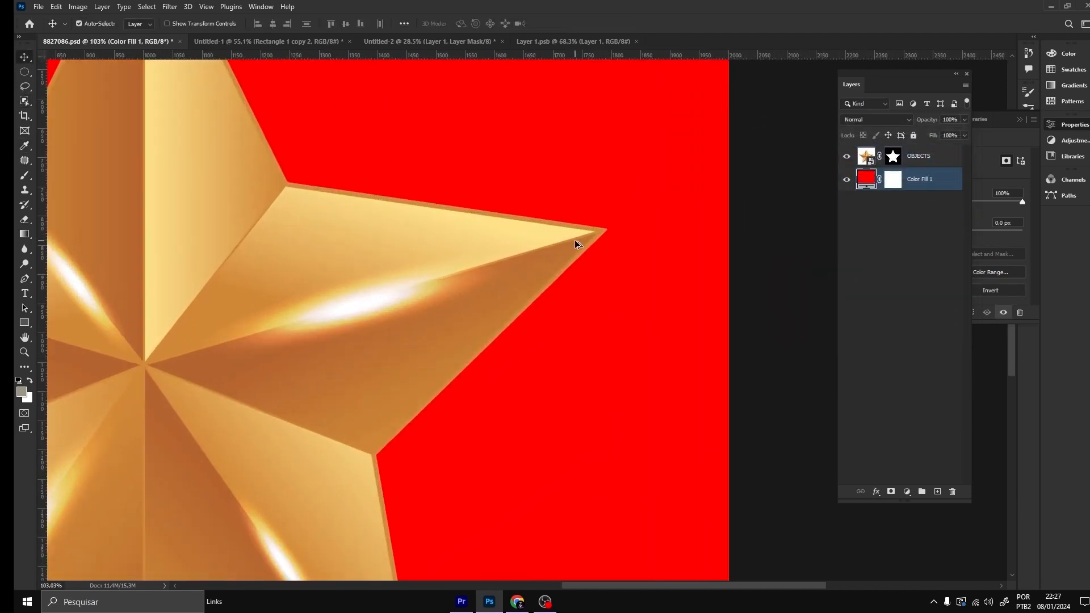
scroll(382, 254, "down", 3)
scroll(328, 243, "up", 5)
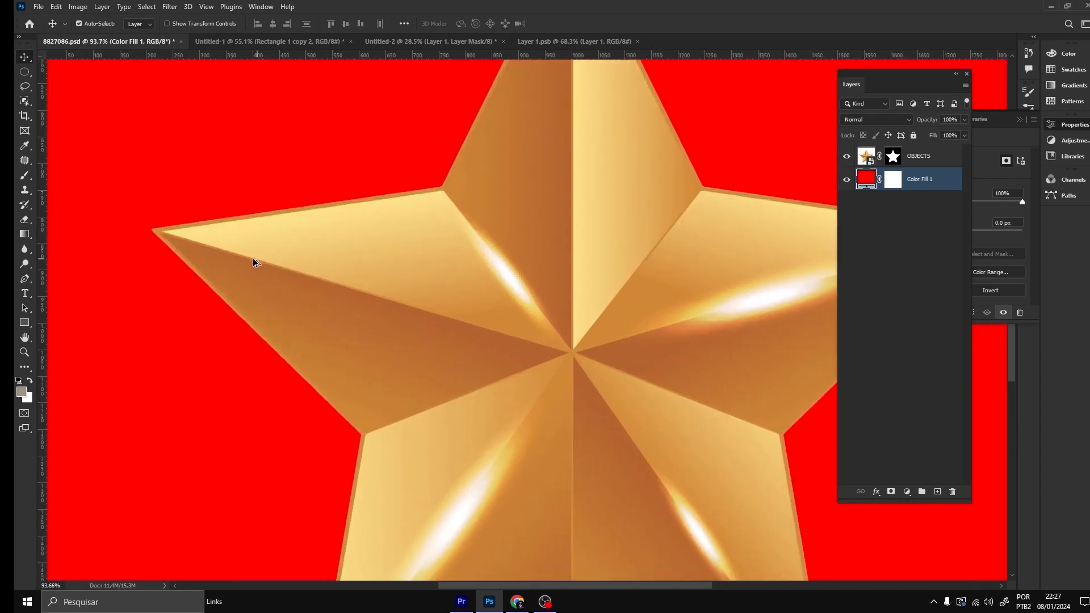
scroll(253, 261, "down", 2)
scroll(249, 270, "down", 3)
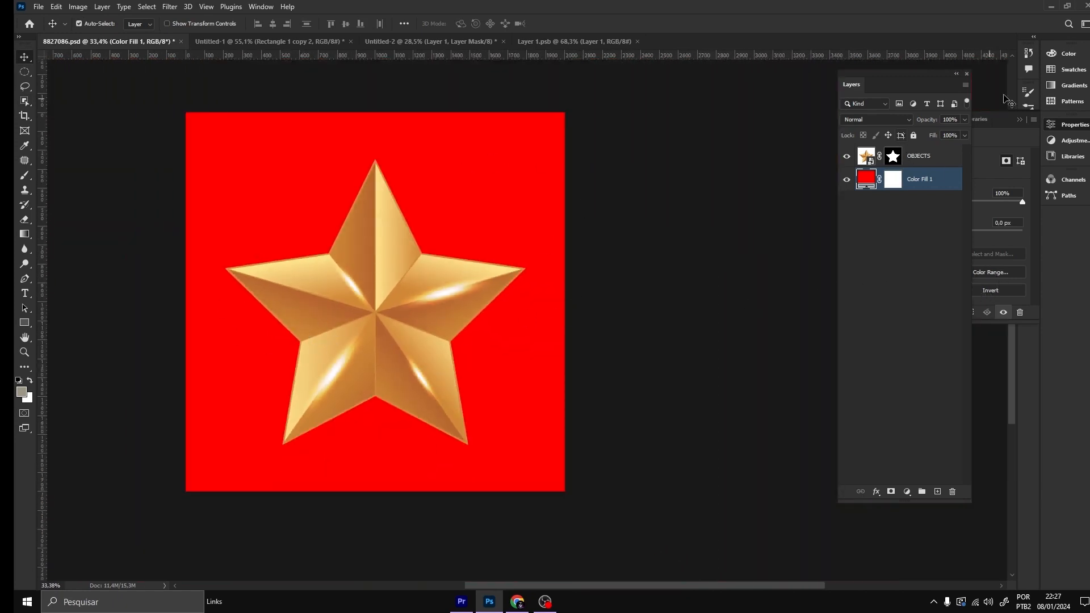
scroll(420, 278, "down", 2)
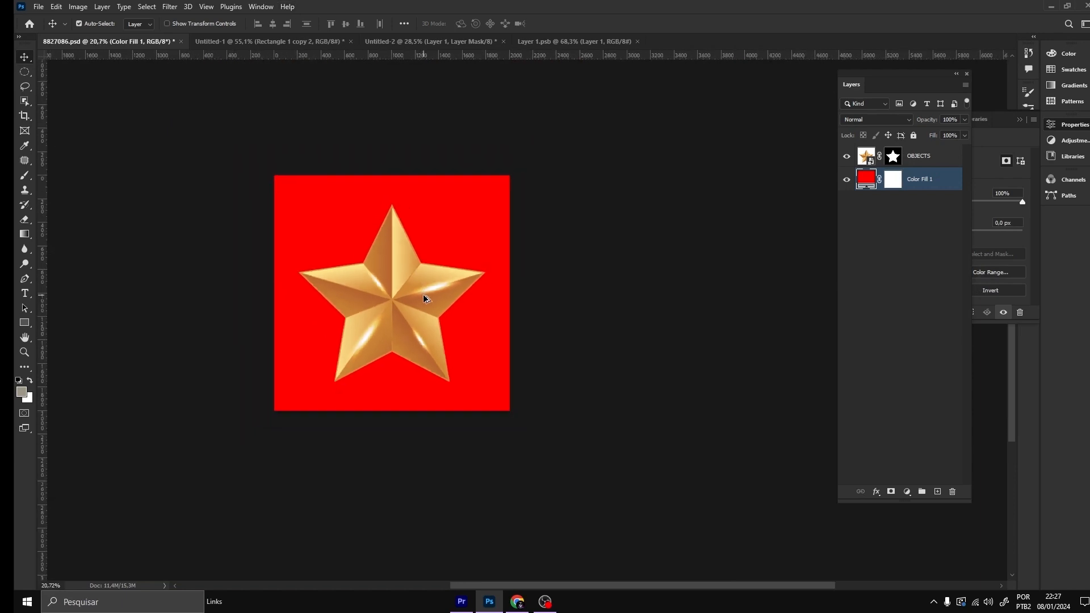
scroll(424, 294, "up", 6)
scroll(515, 281, "down", 5)
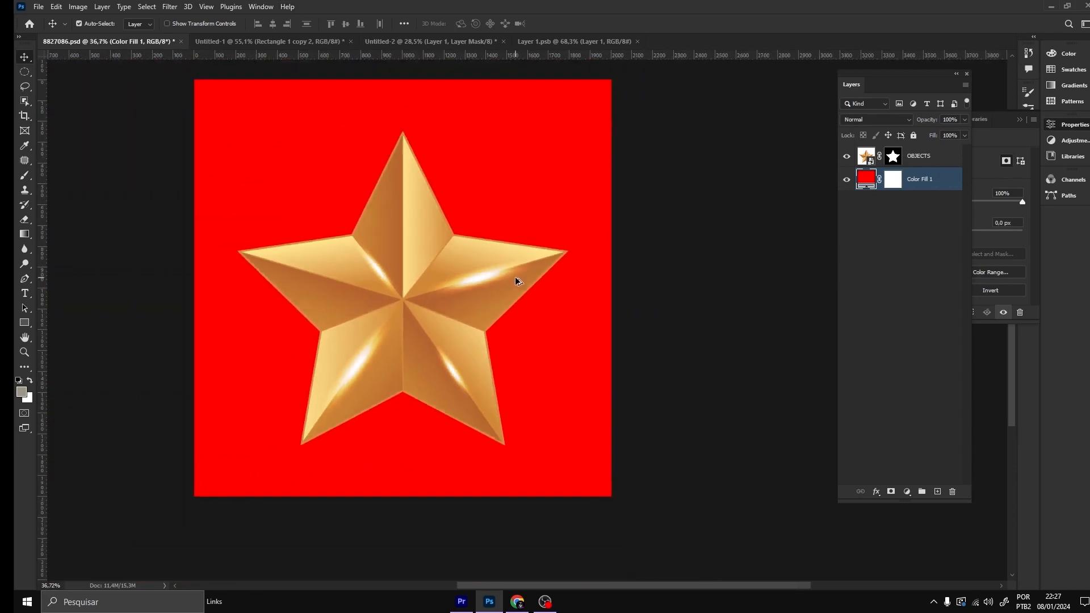
scroll(487, 320, "up", 4)
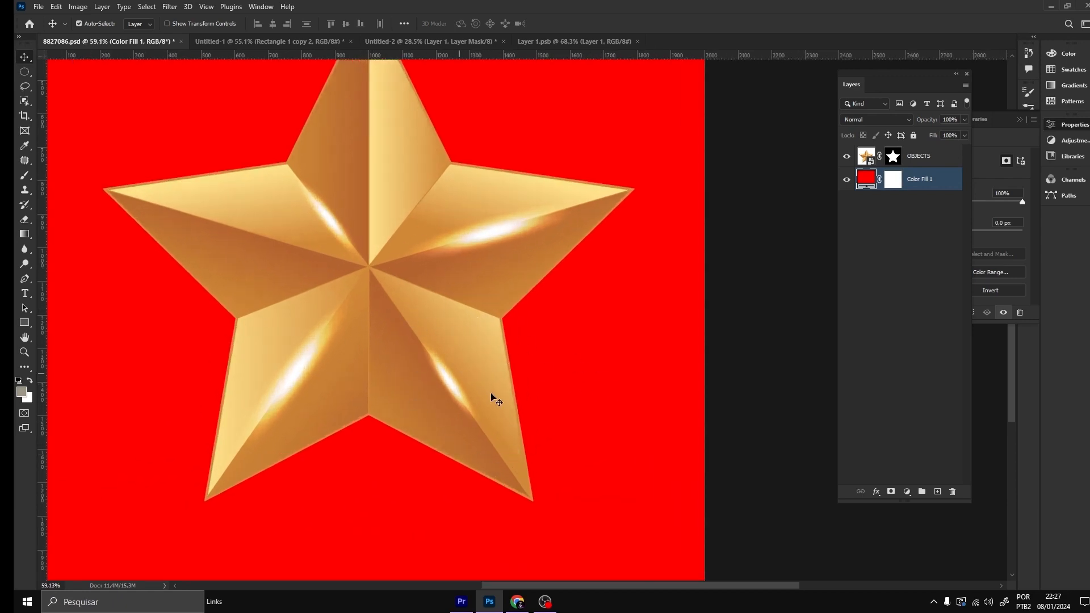
scroll(453, 377, "down", 5)
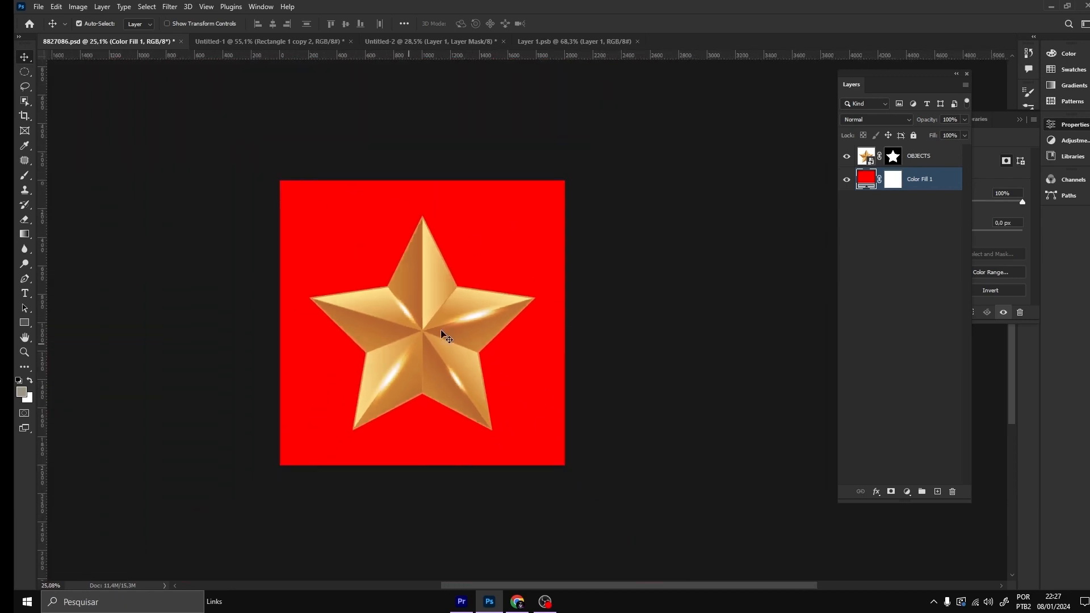
scroll(475, 318, "up", 5)
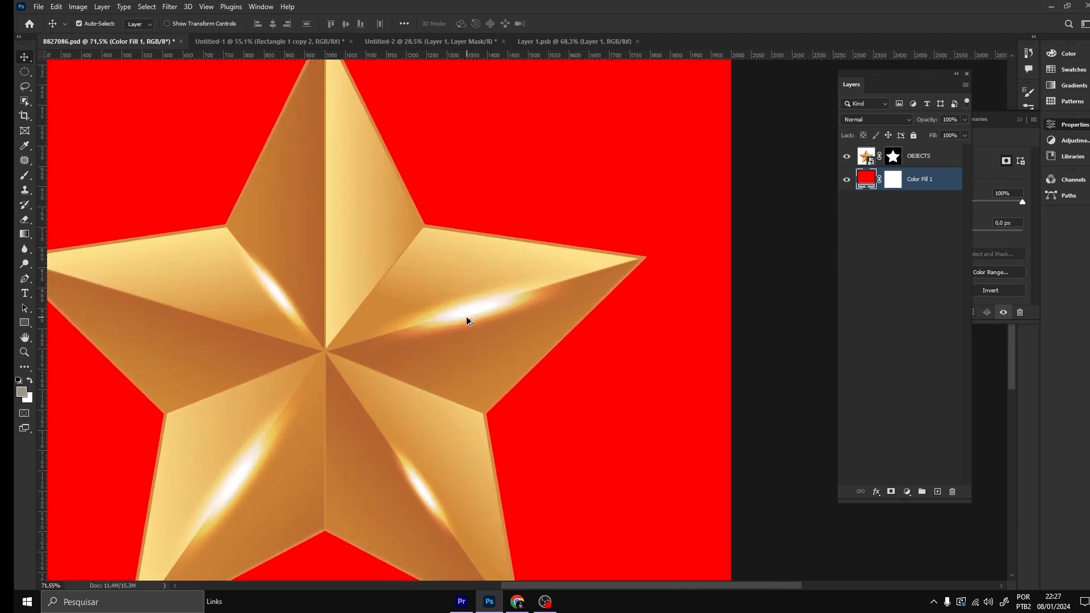
scroll(467, 321, "down", 6)
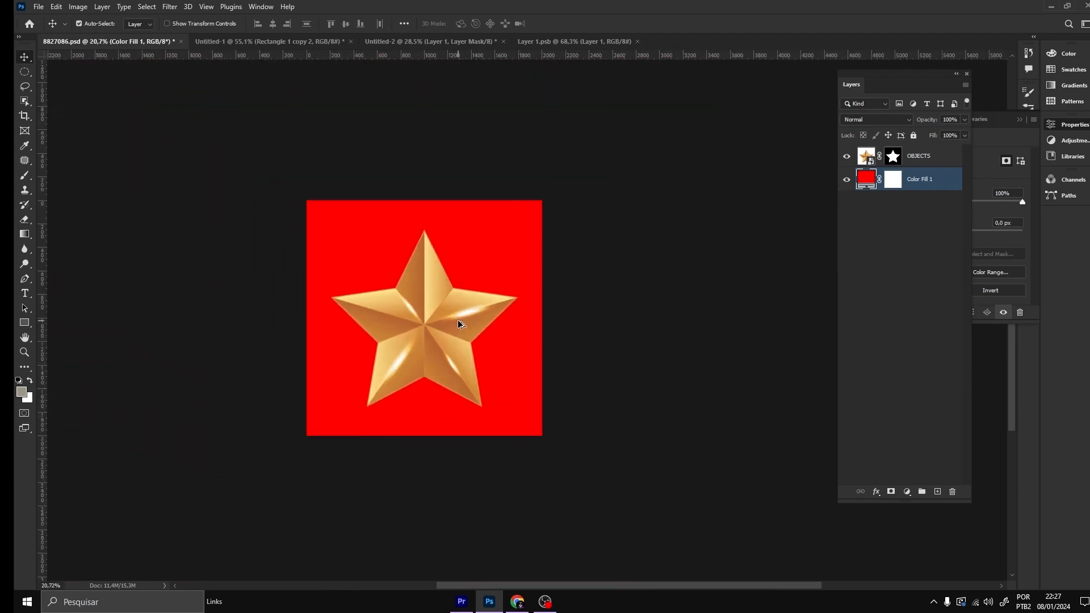
scroll(402, 338, "up", 2)
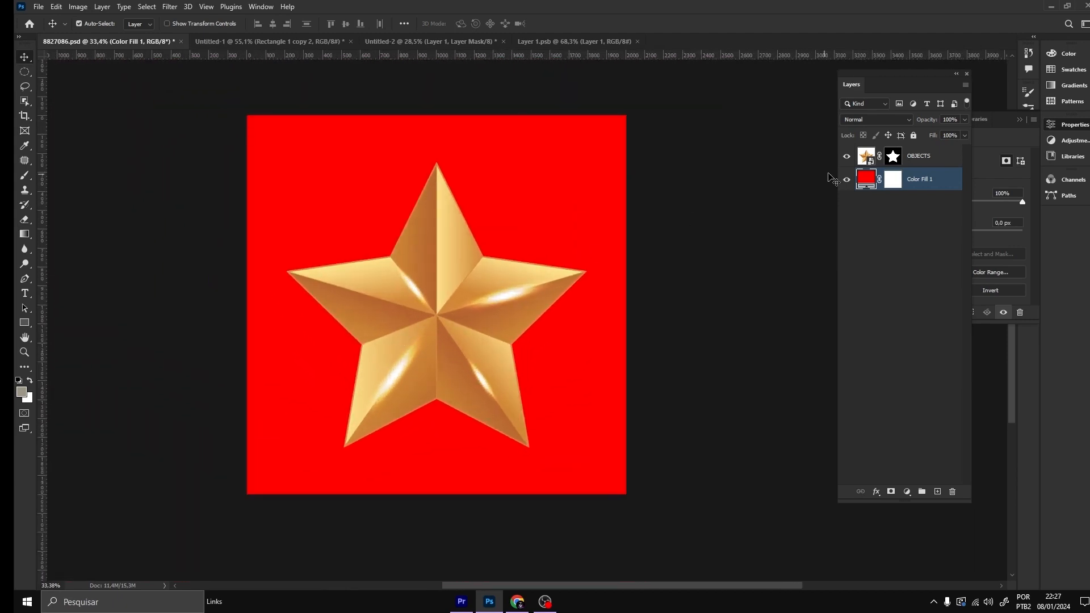
Step: Convert the masked OBJECTS layer into a smart object
left_click(927, 156)
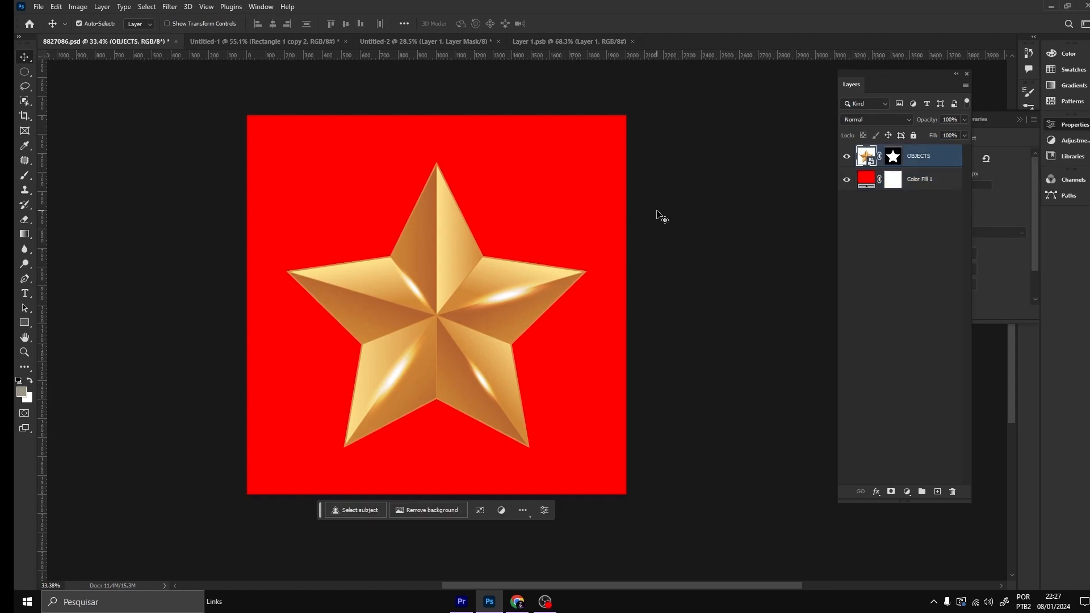
right_click(927, 158)
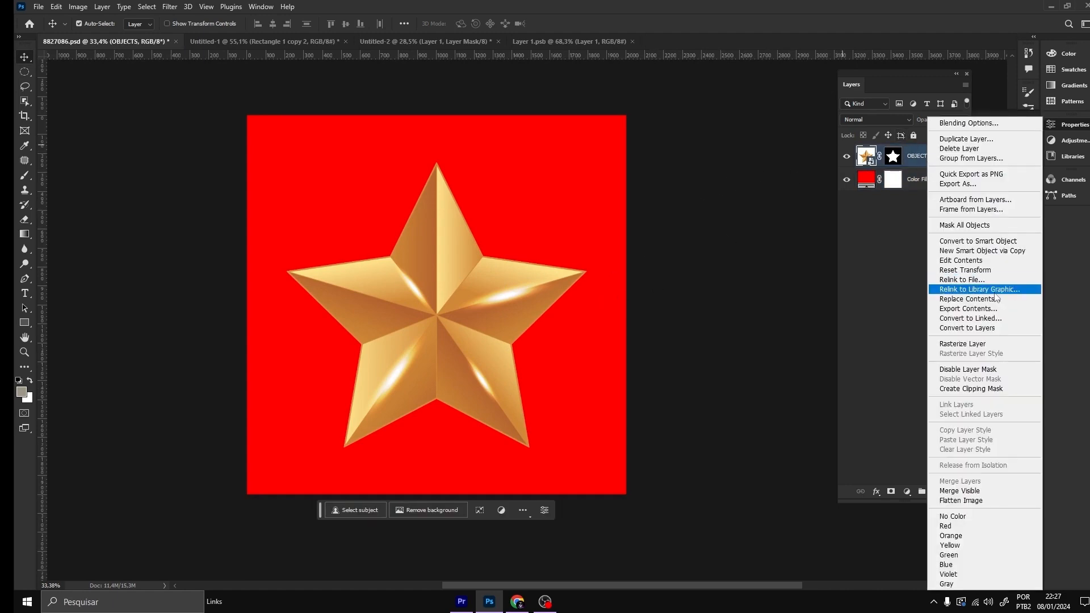
left_click(963, 241)
scroll(343, 379, "down", 3)
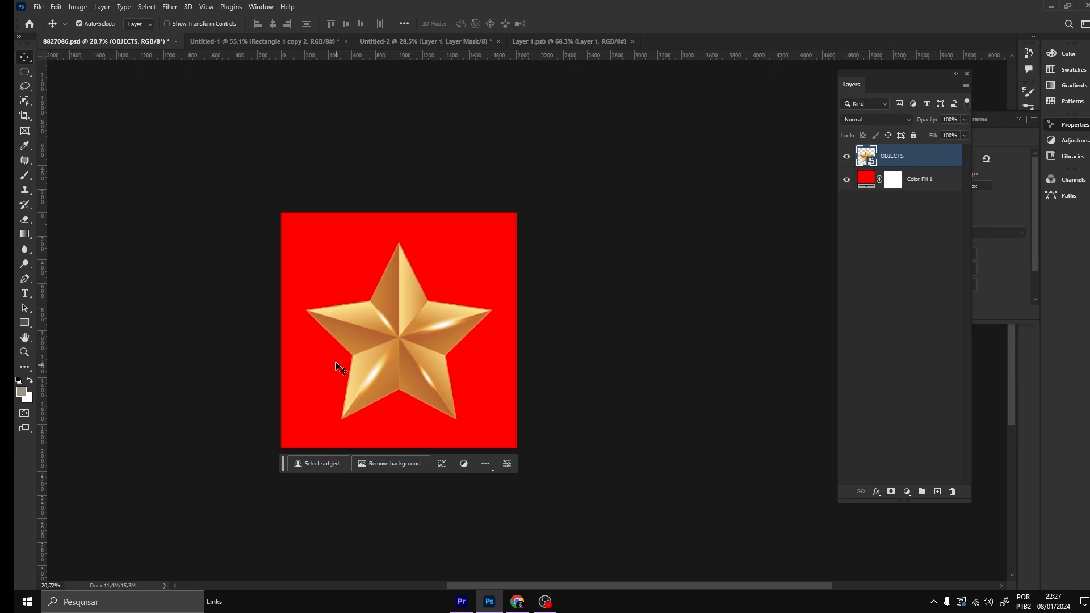
Step: Enlarge the star smart object proportionally to about 179% with Free Transform
key("ctrl+t")
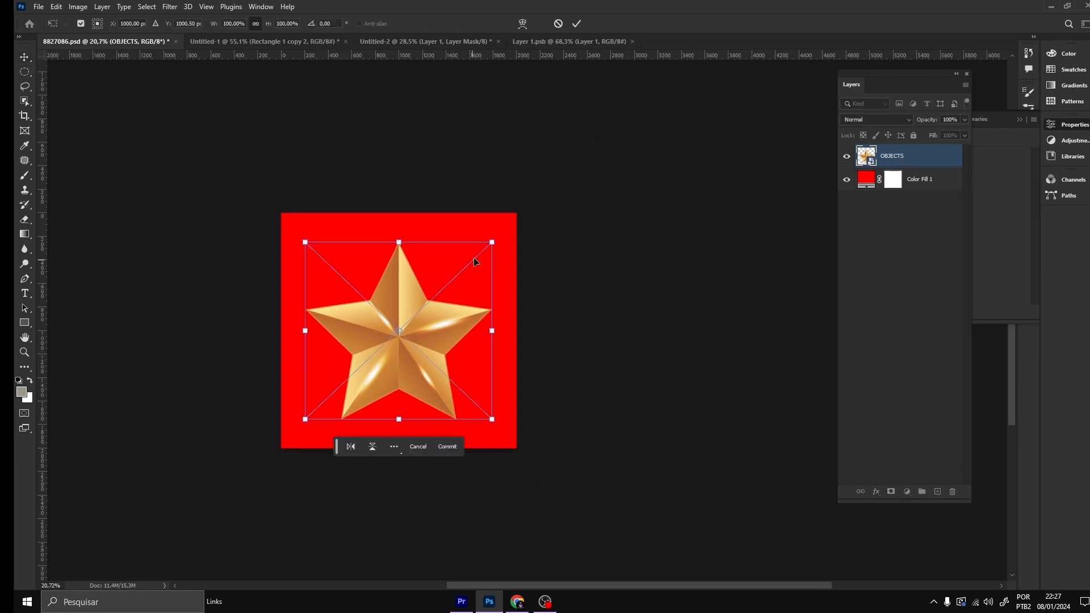
left_click_drag(486, 244, 647, 122)
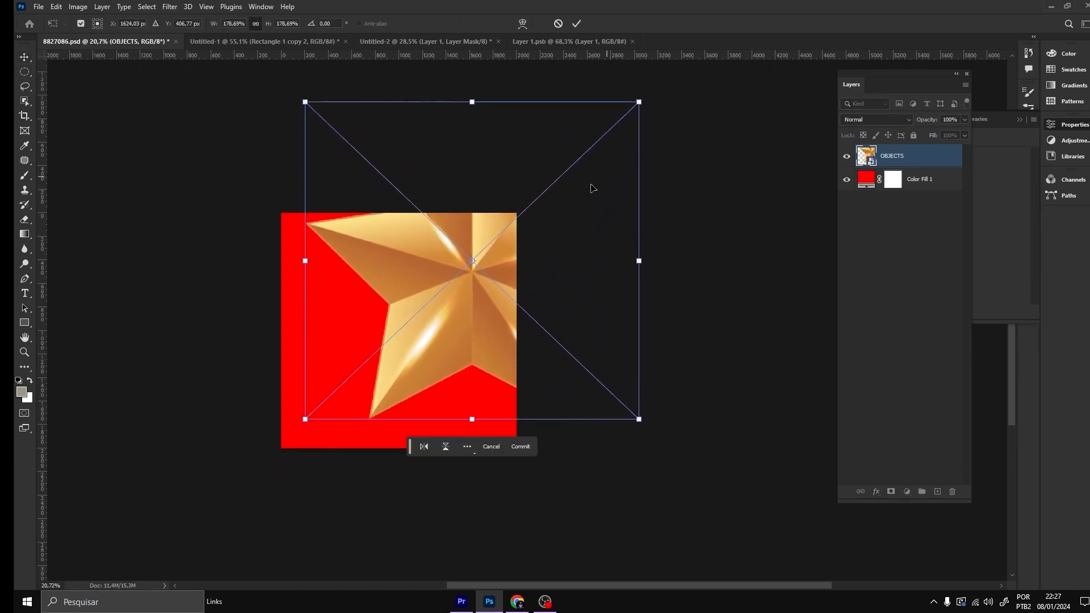
left_click(576, 23)
scroll(461, 275, "up", 1)
Step: Scale the star smart object back down so it fits entirely within the red background
key("ctrl+t")
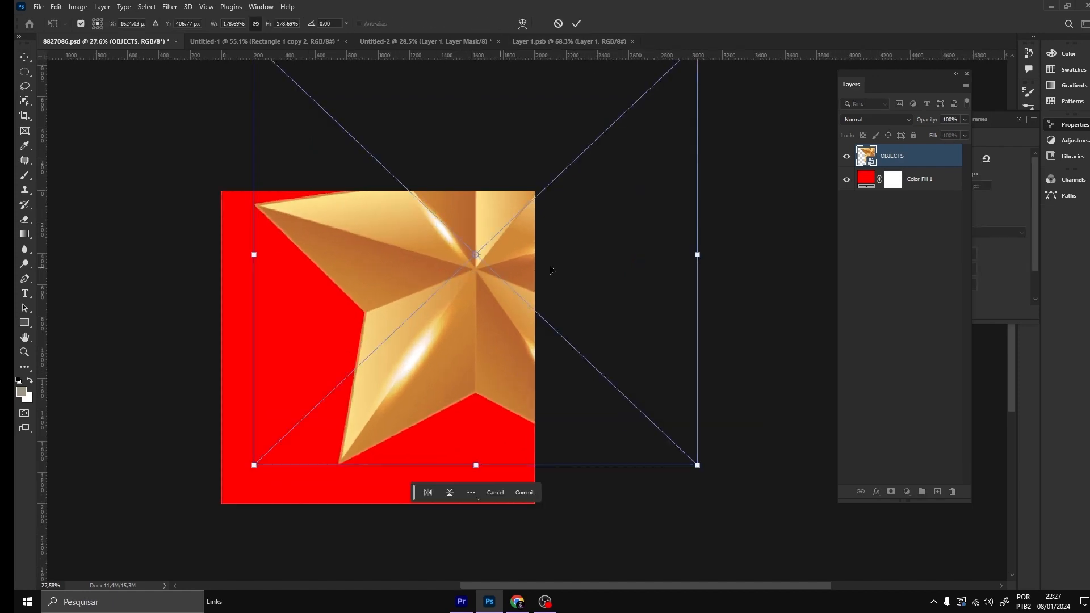
scroll(686, 136, "up", 3)
left_click_drag(698, 100, 500, 284)
left_click(576, 23)
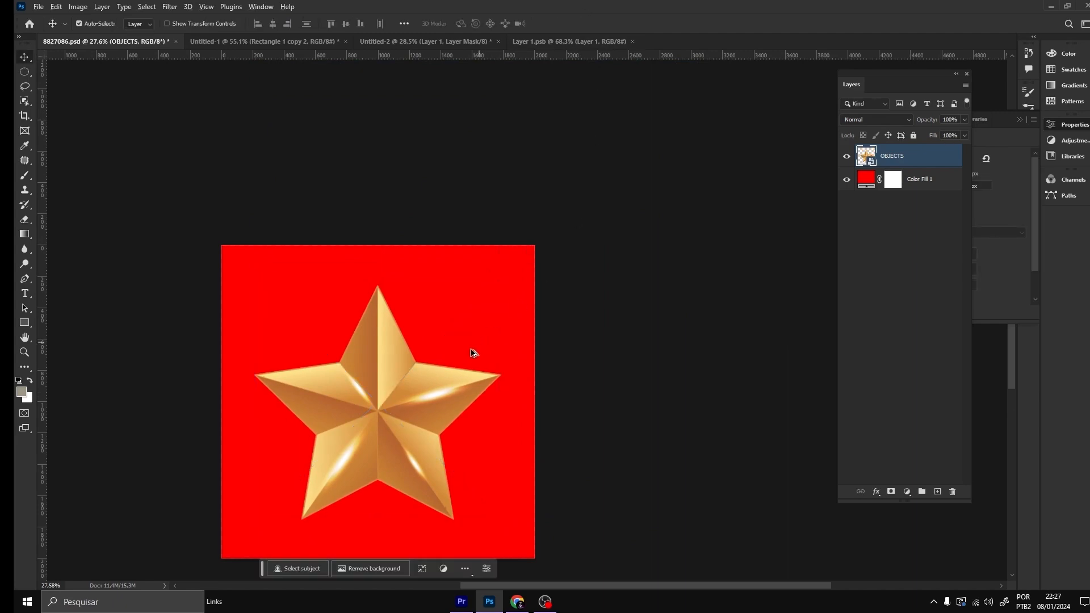
Step: Inspect the rescaled star smart object for sharpness and clean edges
scroll(379, 428, "up", 2)
scroll(379, 428, "up", 2)
scroll(380, 428, "down", 2)
scroll(379, 428, "down", 2)
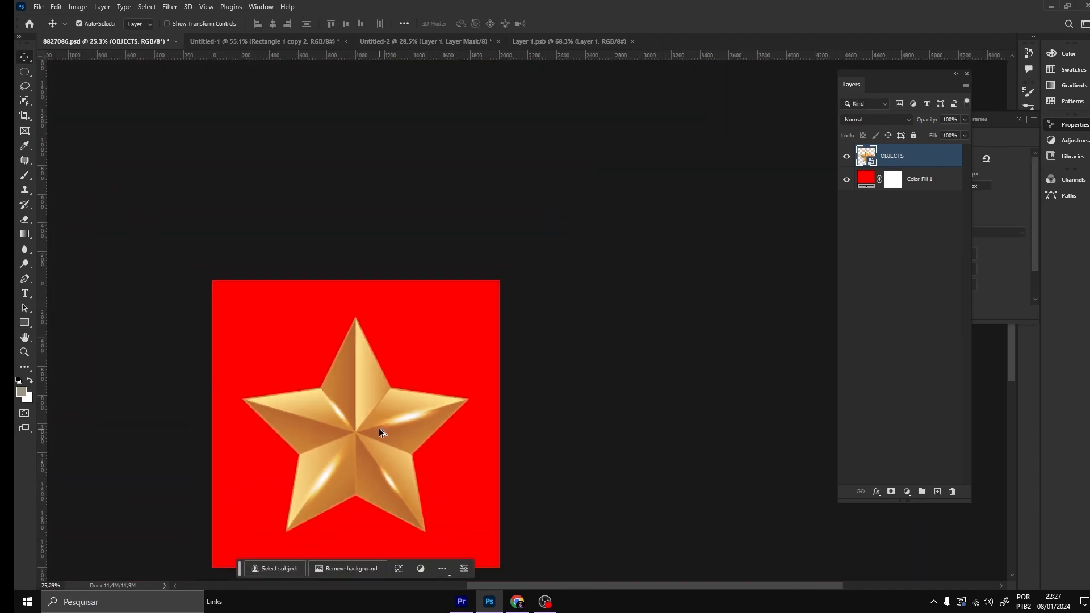
scroll(409, 421, "down", 1)
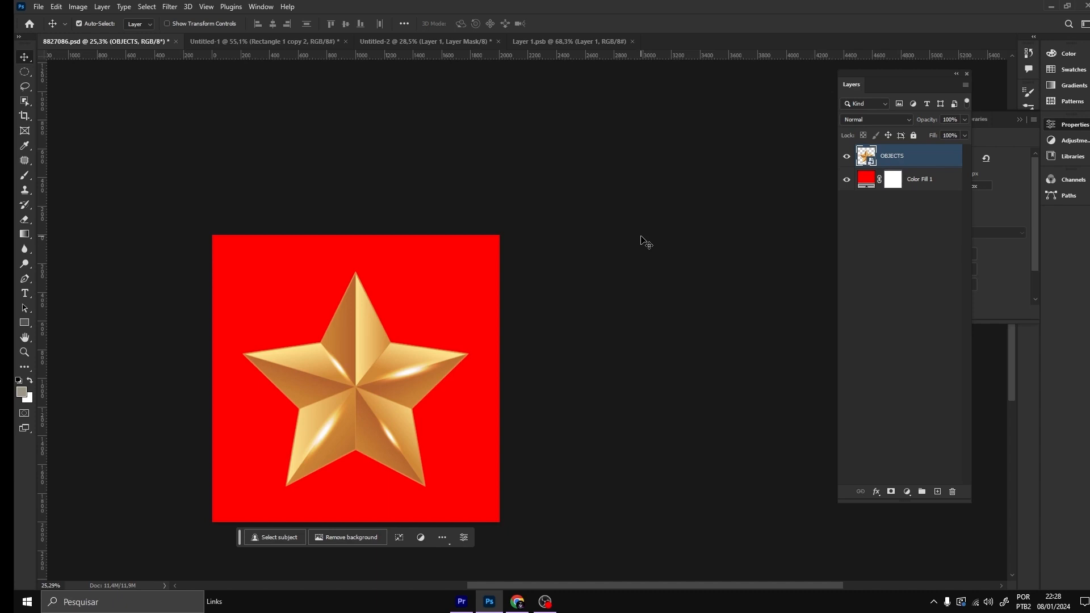
scroll(380, 400, "up", 3)
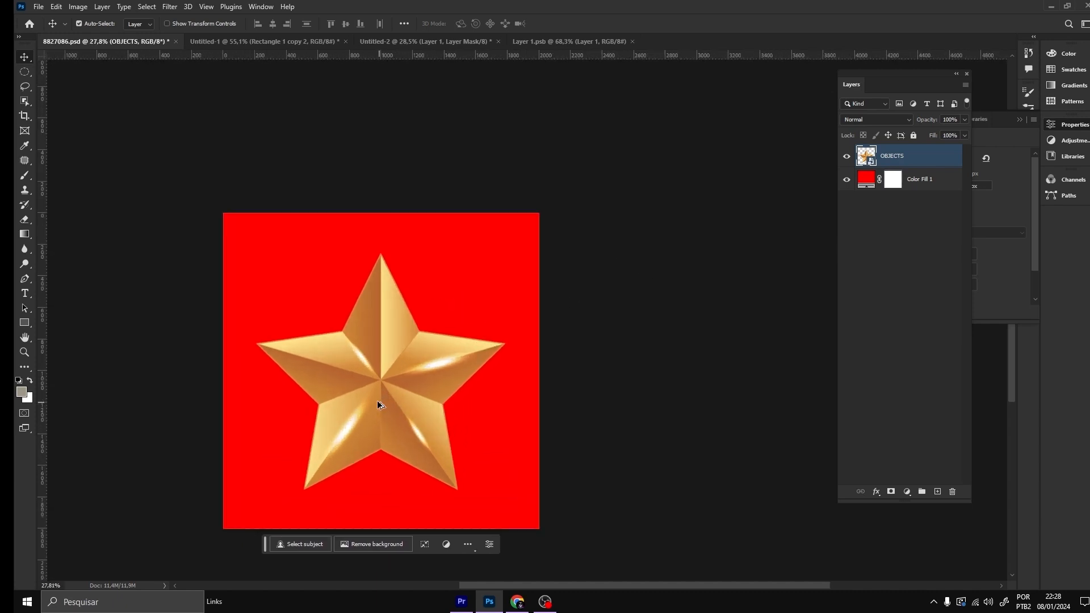
scroll(340, 334, "up", 1)
scroll(358, 307, "down", 3)
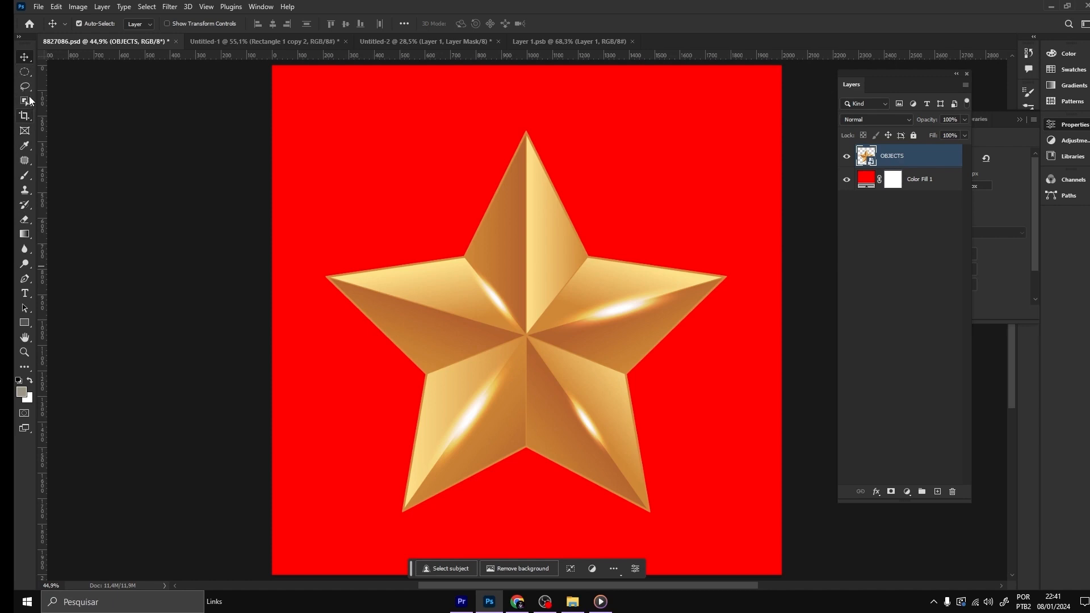
Step: Select the whole star on the OBJECTS layer with the Quick Selection tool
scroll(57, 191, "down", 2)
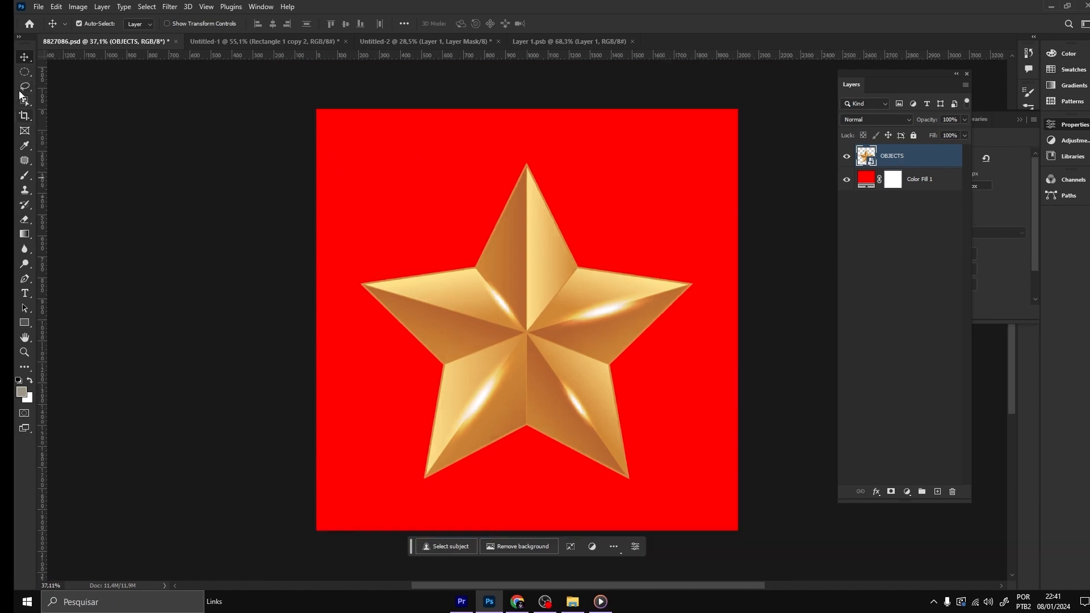
left_click(25, 85)
left_click(23, 100)
left_click(73, 113)
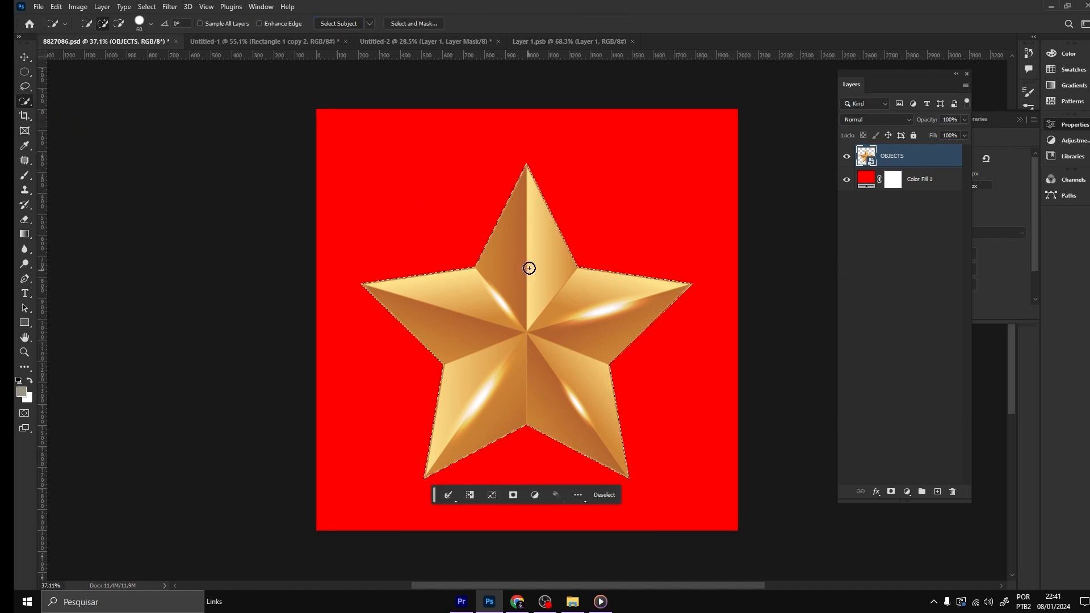
scroll(597, 274, "down", 4)
scroll(575, 262, "up", 3)
scroll(576, 265, "up", 1)
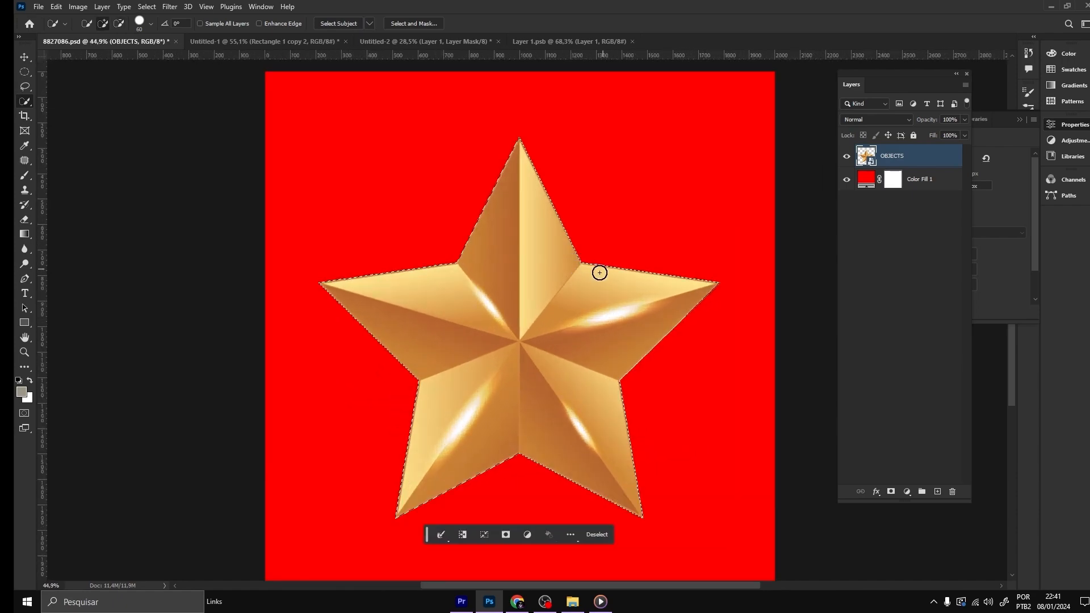
Step: Check the selection outline around the star and deselect it
scroll(599, 264, "down", 1)
scroll(600, 263, "up", 2)
scroll(600, 263, "up", 1)
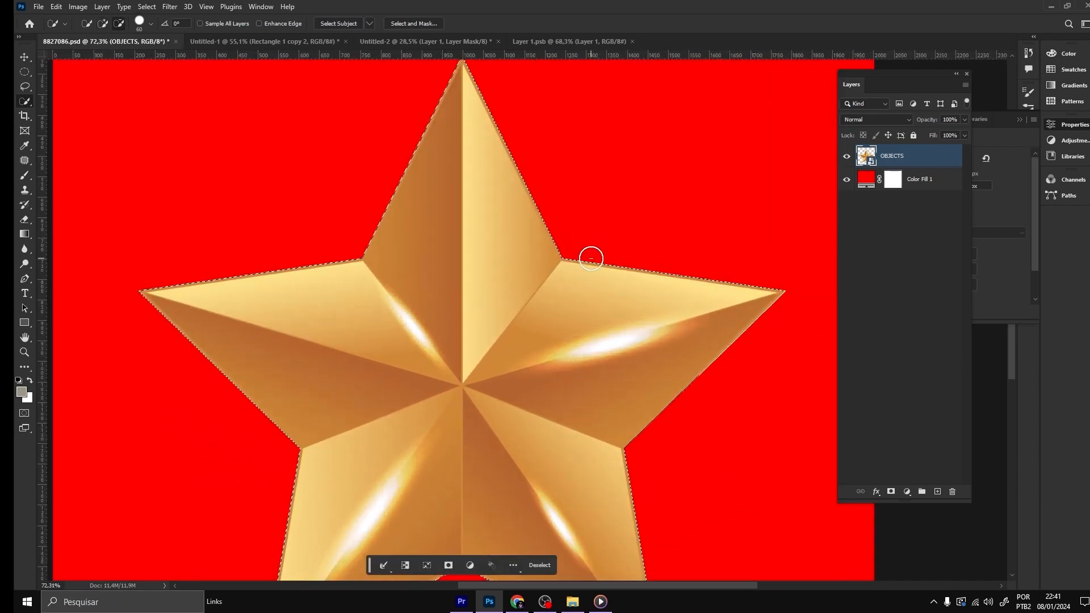
scroll(588, 255, "down", 2)
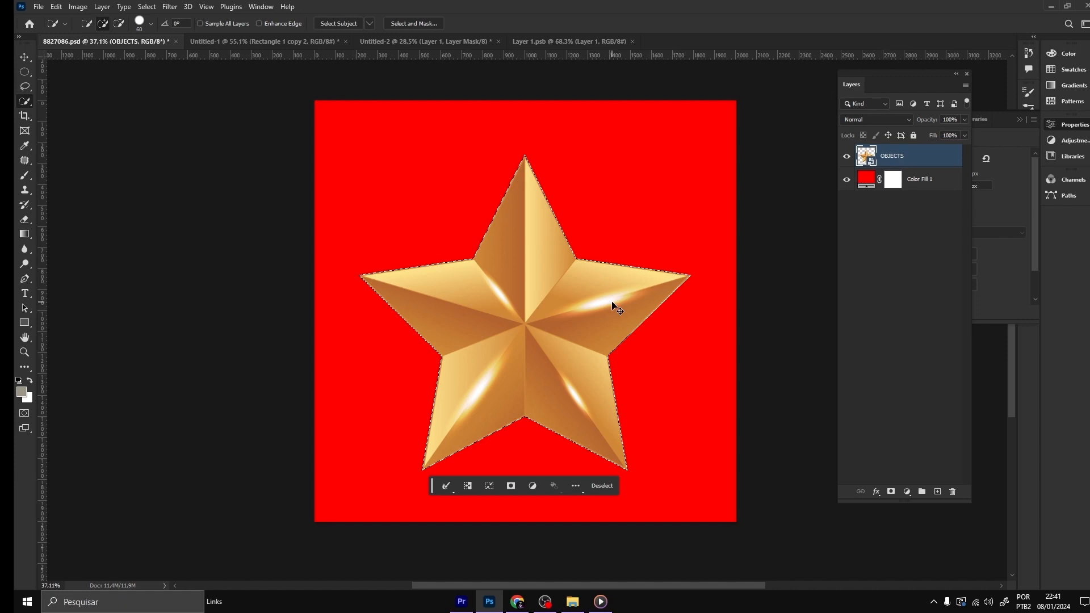
key("ctrl+d")
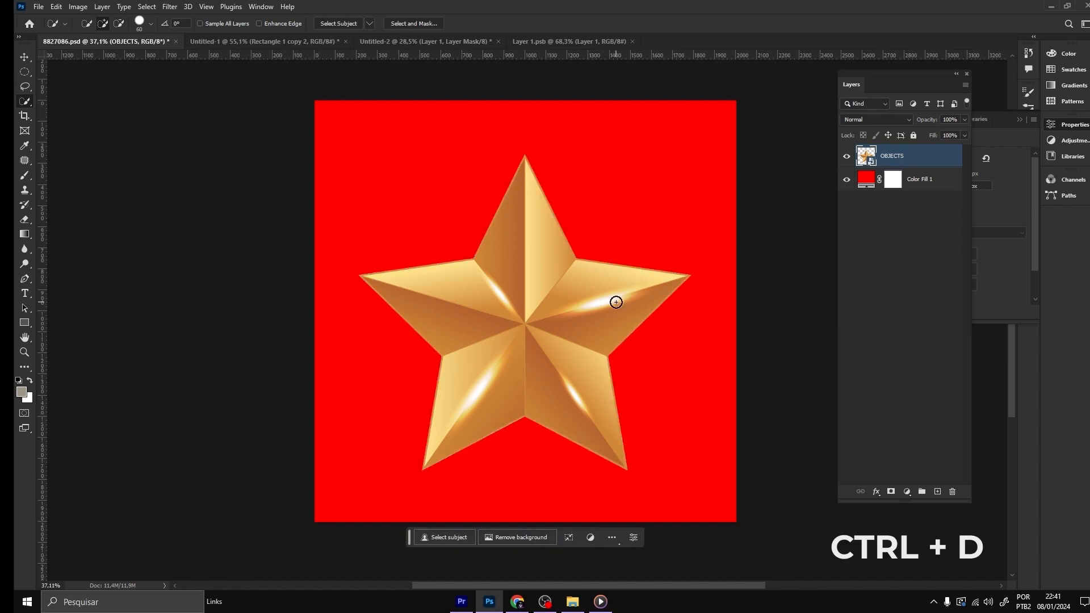
Step: Rasterize the OBJECTS smart object layer
scroll(573, 258, "up", 2)
scroll(575, 259, "down", 2)
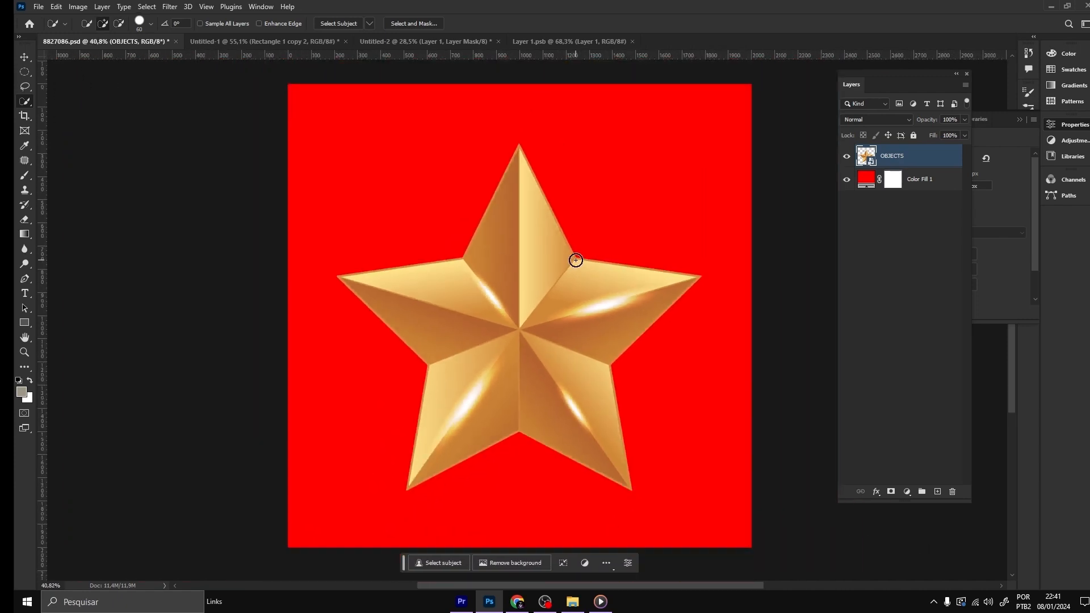
scroll(580, 284, "down", 1)
scroll(567, 291, "up", 2)
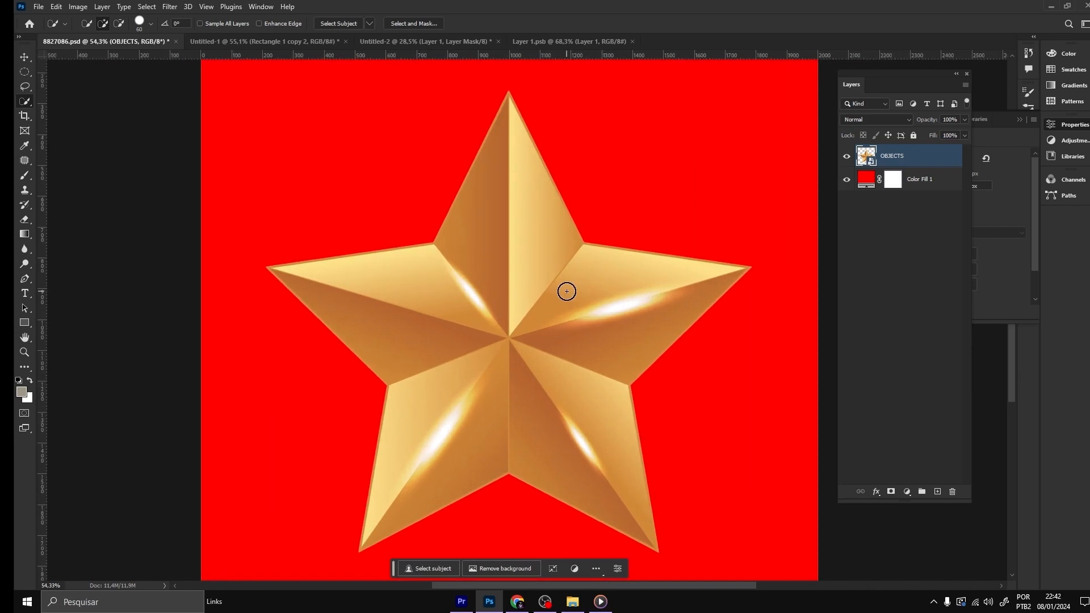
scroll(567, 291, "down", 2)
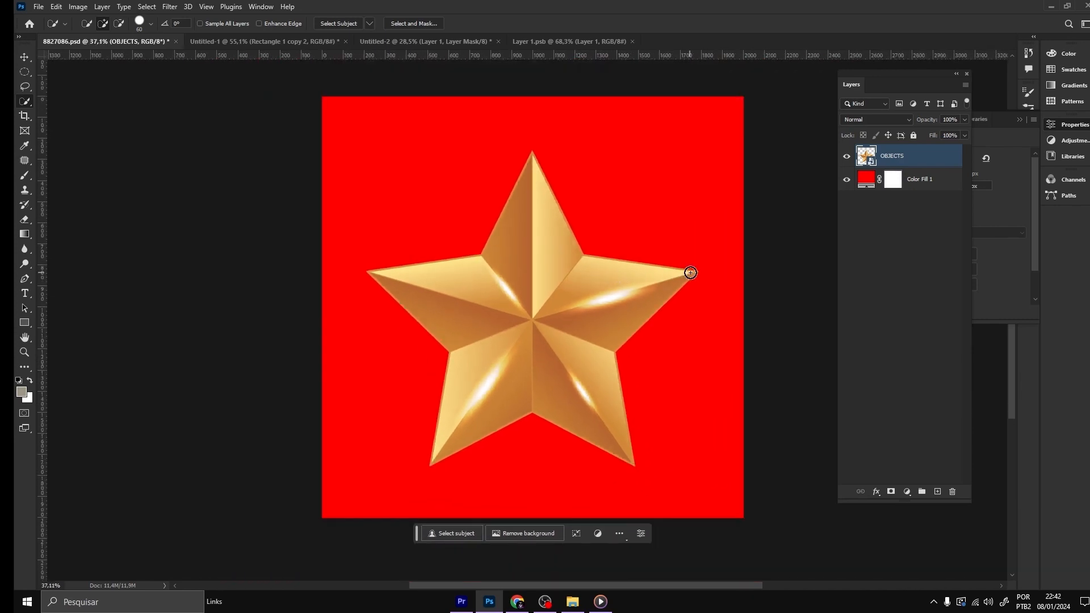
scroll(690, 273, "up", 3)
scroll(688, 274, "down", 2)
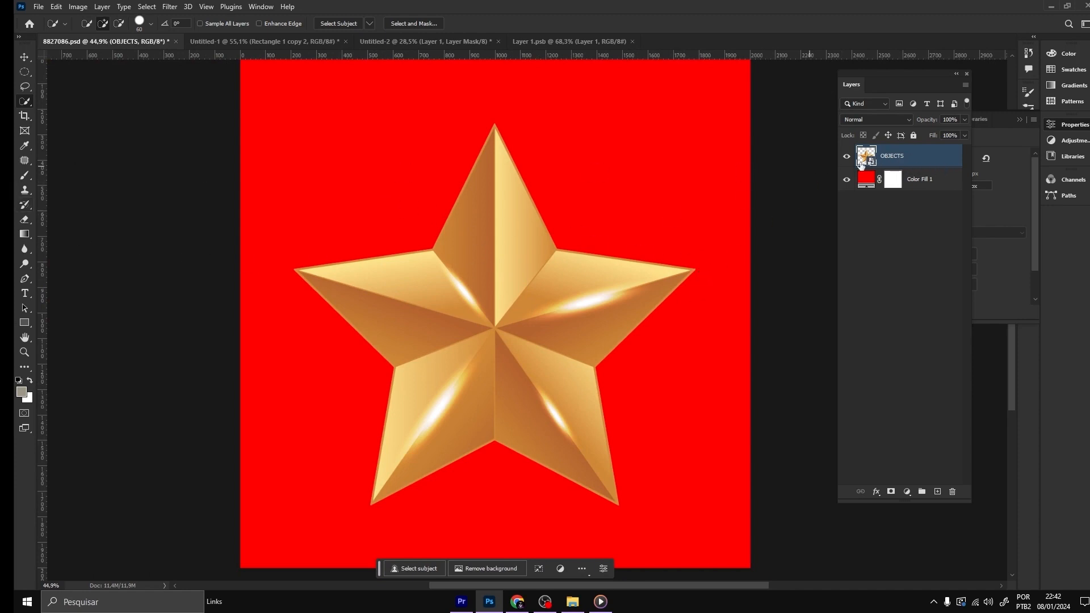
right_click(943, 155)
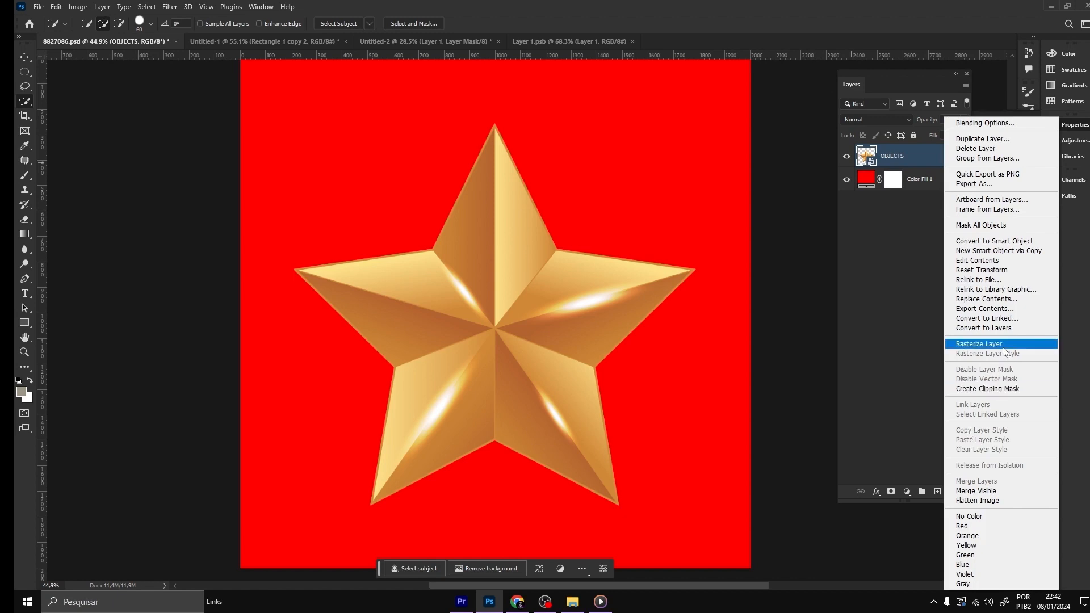
left_click(979, 344)
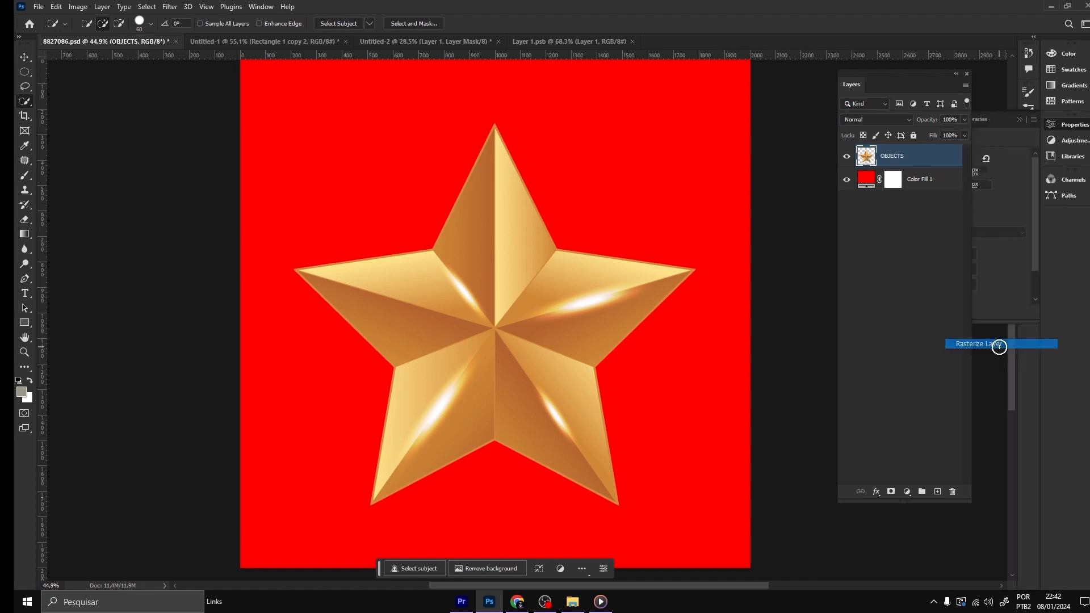
Step: Select the whole star on the rasterized OBJECTS layer and invert the selection
scroll(693, 302, "down", 2)
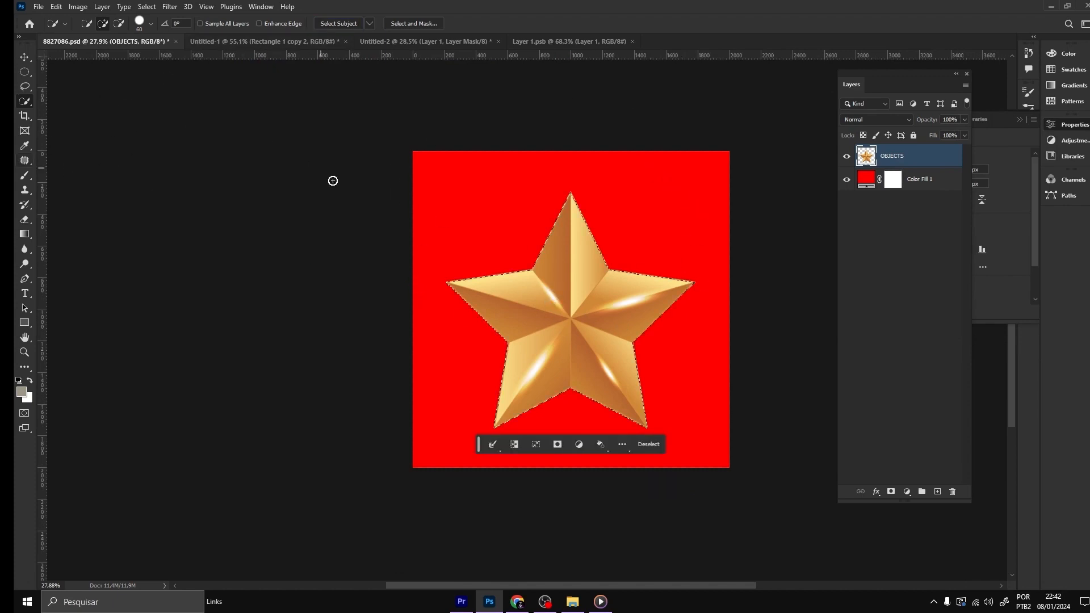
scroll(684, 322, "up", 1)
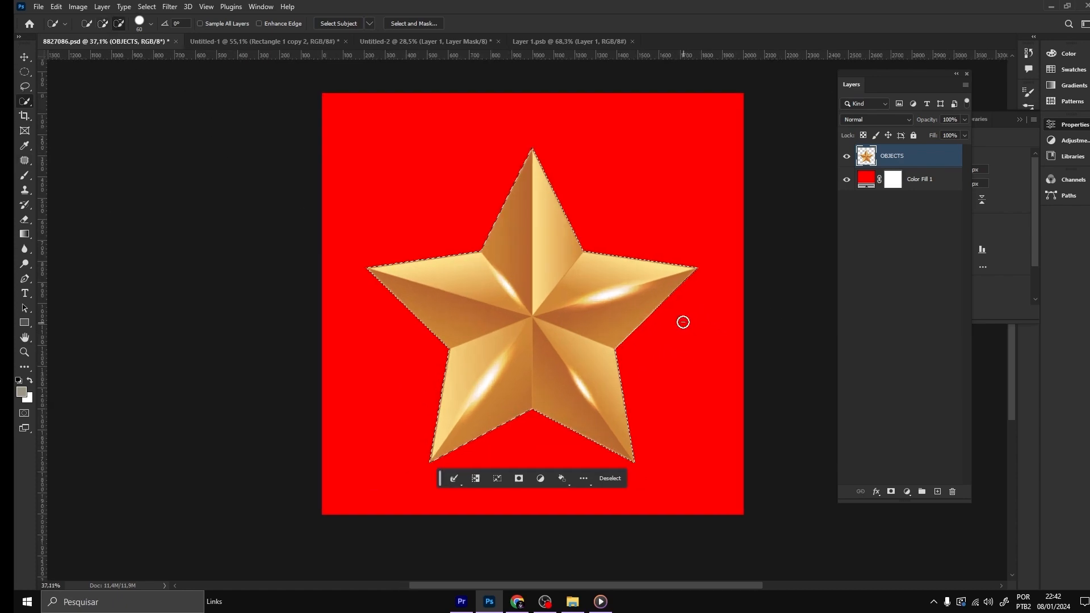
right_click(550, 246)
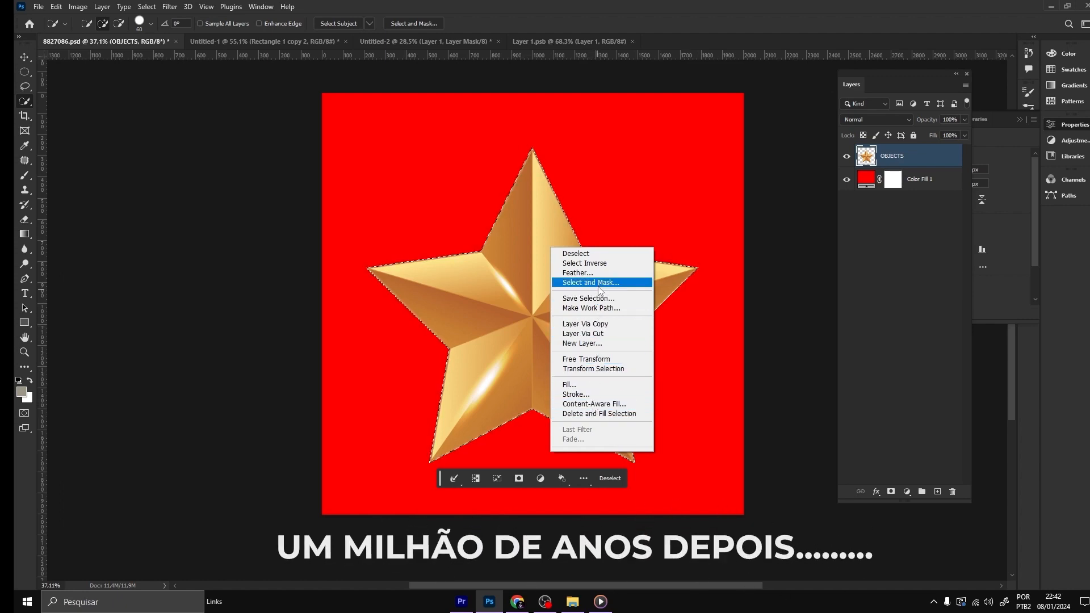
left_click(597, 264)
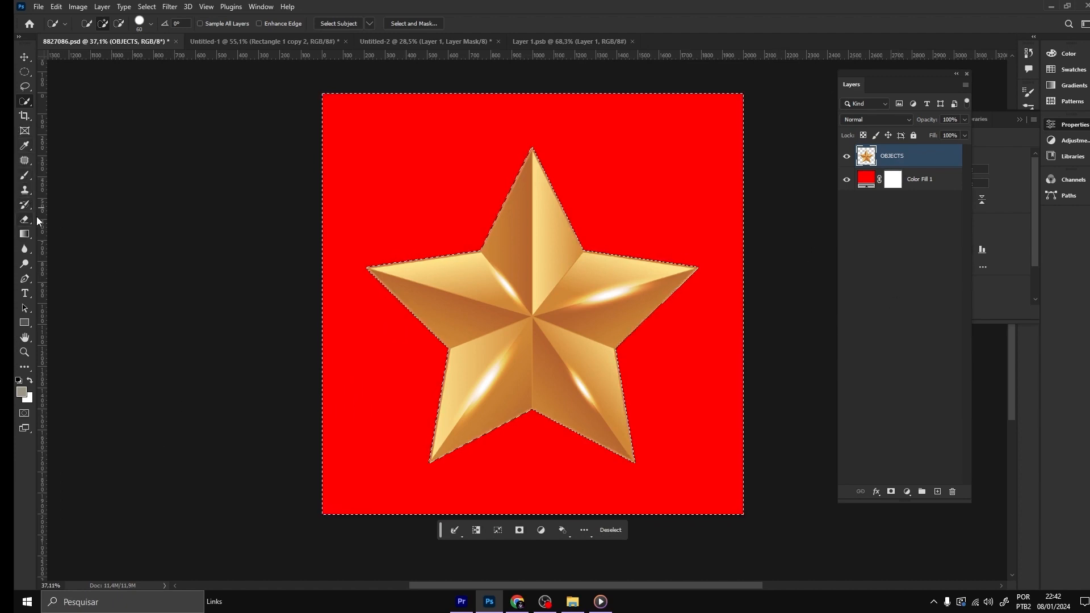
Step: Set the Eraser brush size to 284 and check the transparency around the star by hiding and reshowing the Color Fill 1 layer
key("e")
left_click_drag(385, 185, 401, 194, "alt")
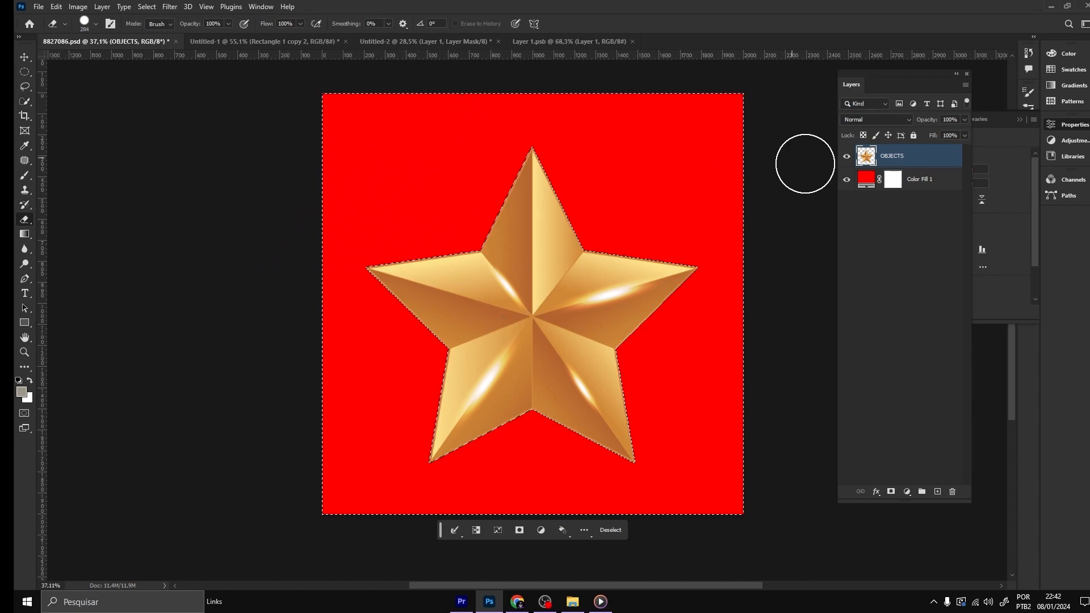
left_click(847, 179)
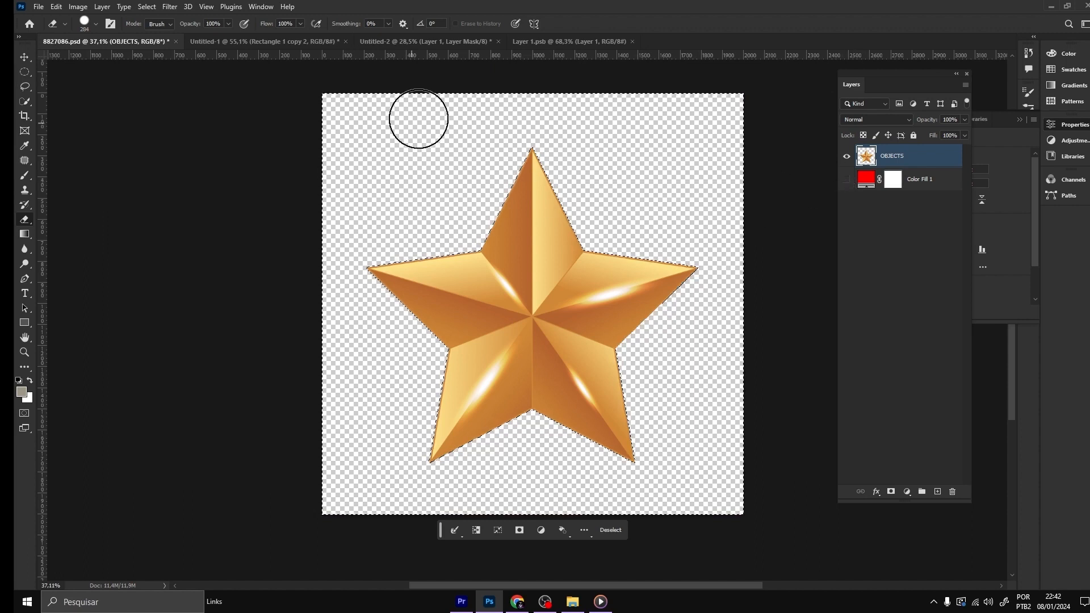
left_click(918, 180)
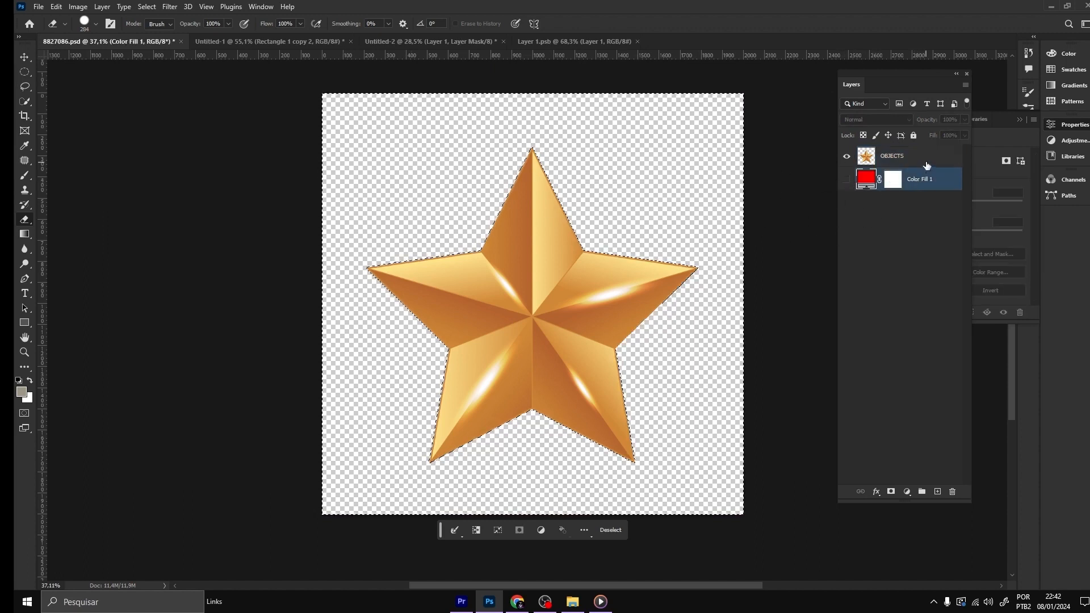
left_click(846, 180)
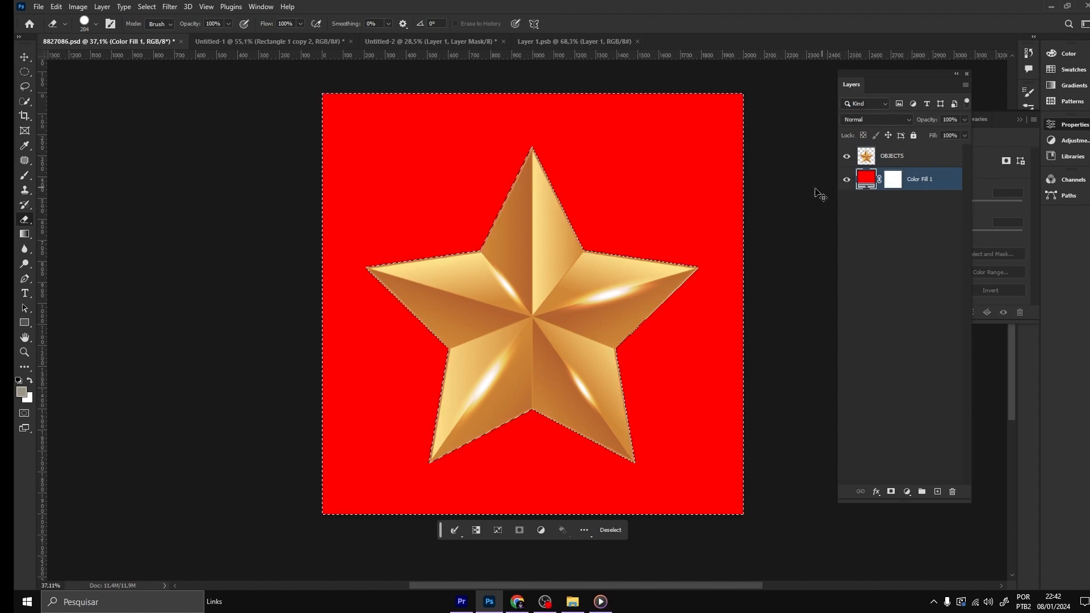
Step: Deselect everything and merge the OBJECTS and Color Fill 1 layers into one layer
key("ctrl+d")
left_click(919, 161, "shift")
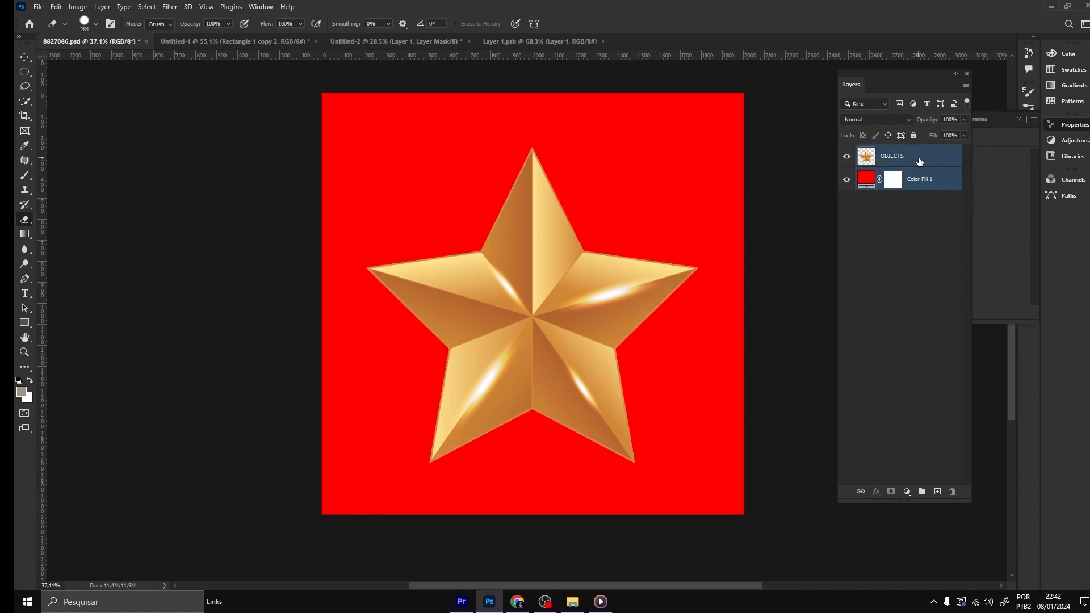
key("ctrl+e")
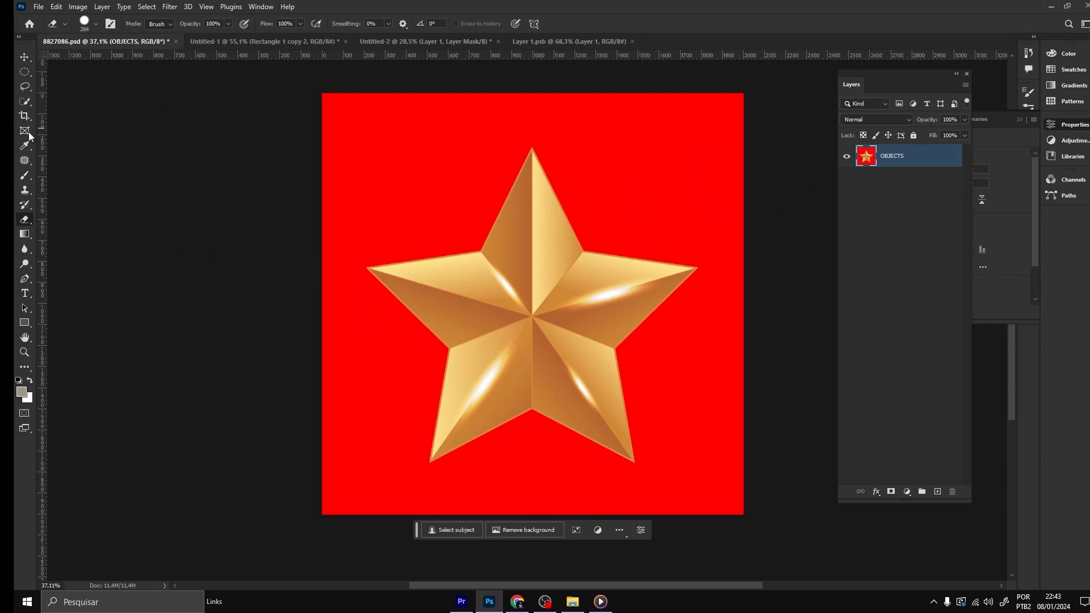
Step: Select the whole star on the merged OBJECTS layer and invert the selection to the red background
left_click(25, 104)
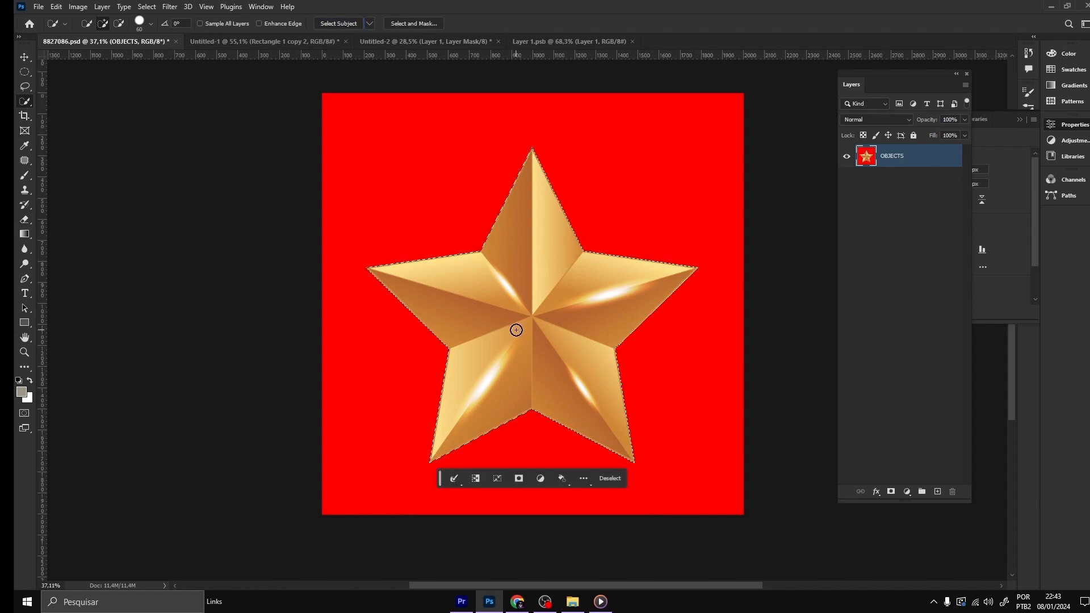
key("ctrl+i")
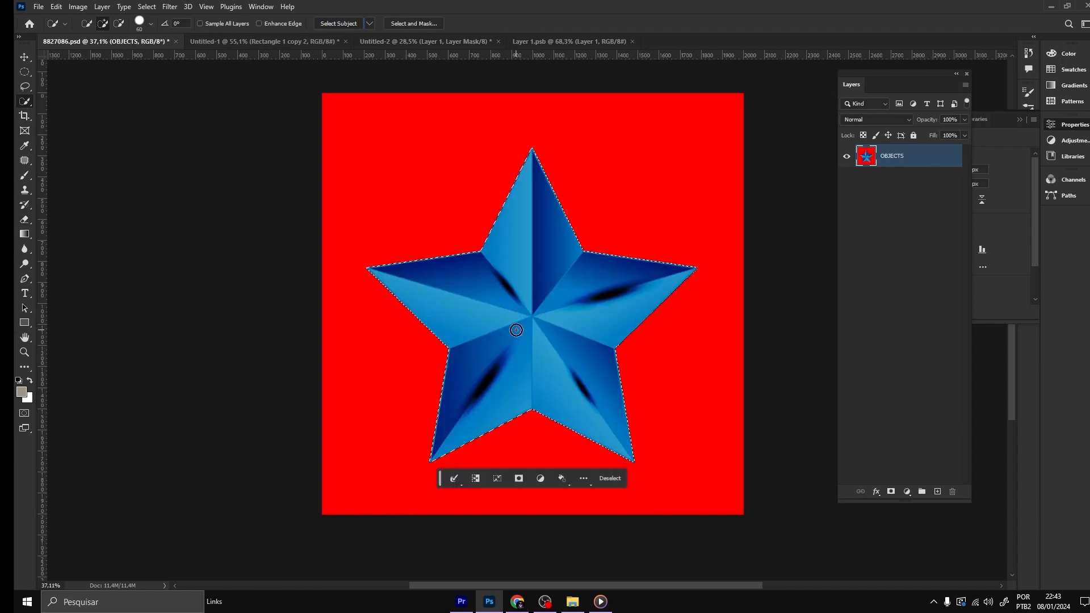
key("ctrl+z")
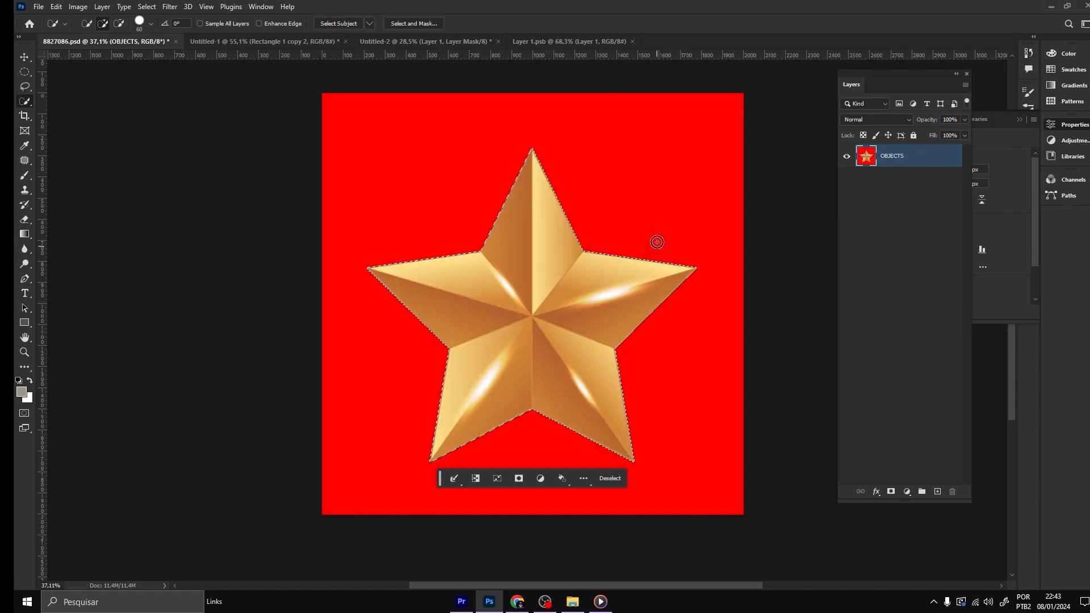
key("ctrl+shift+i")
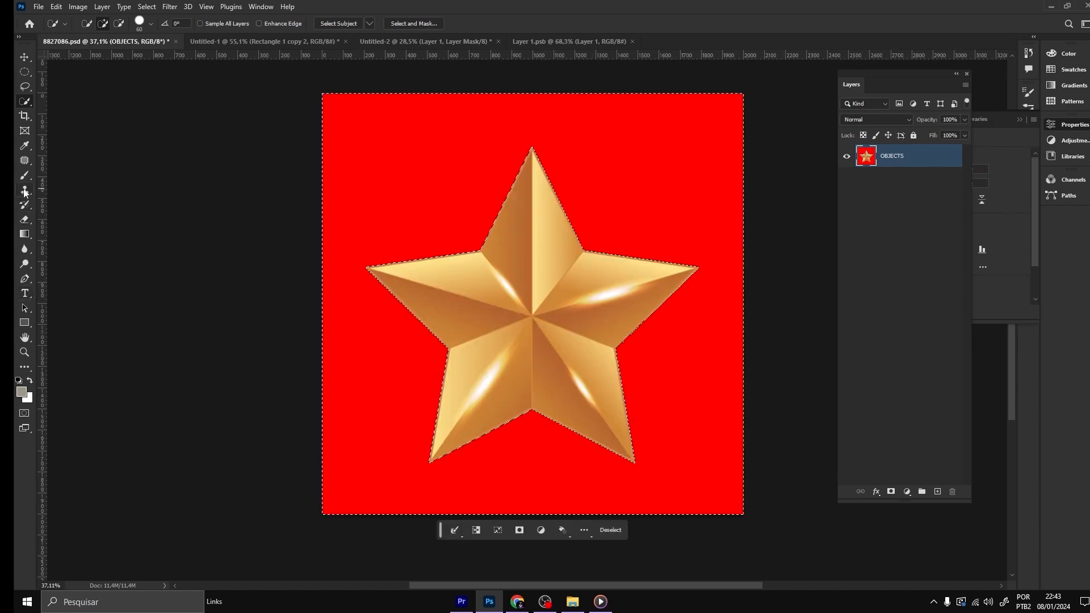
Step: Erase all of the selected red background around the star with the Eraser, enlarging the brush, and deselect
key("e")
left_click(308, 201)
mouse_move(307, 201)
left_mouse_down()
mouse_move(448, 109)
mouse_move(619, 86)
mouse_move(761, 111)
left_mouse_up()
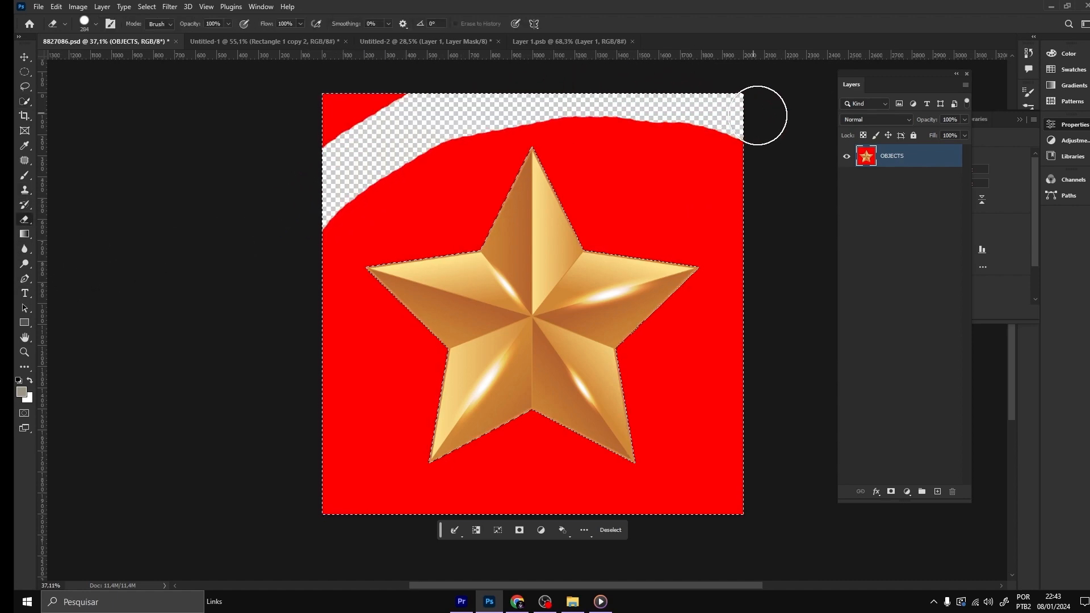
mouse_move(352, 122)
left_mouse_down()
mouse_move(326, 107)
mouse_move(408, 85)
mouse_move(369, 227)
mouse_move(364, 362)
mouse_move(338, 396)
mouse_move(528, 493)
mouse_move(356, 520)
mouse_move(769, 506)
mouse_move(670, 454)
mouse_move(434, 386)
mouse_move(482, 299)
mouse_move(552, 345)
mouse_move(653, 346)
left_mouse_up()
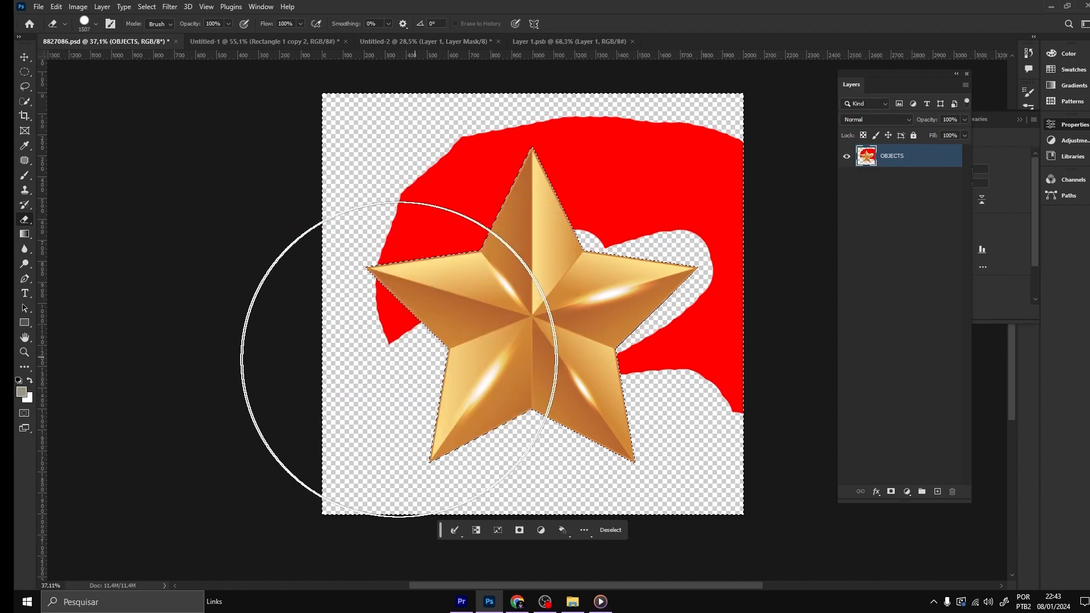
left_click_drag(431, 355, 690, 294)
scroll(375, 332, "down", 3)
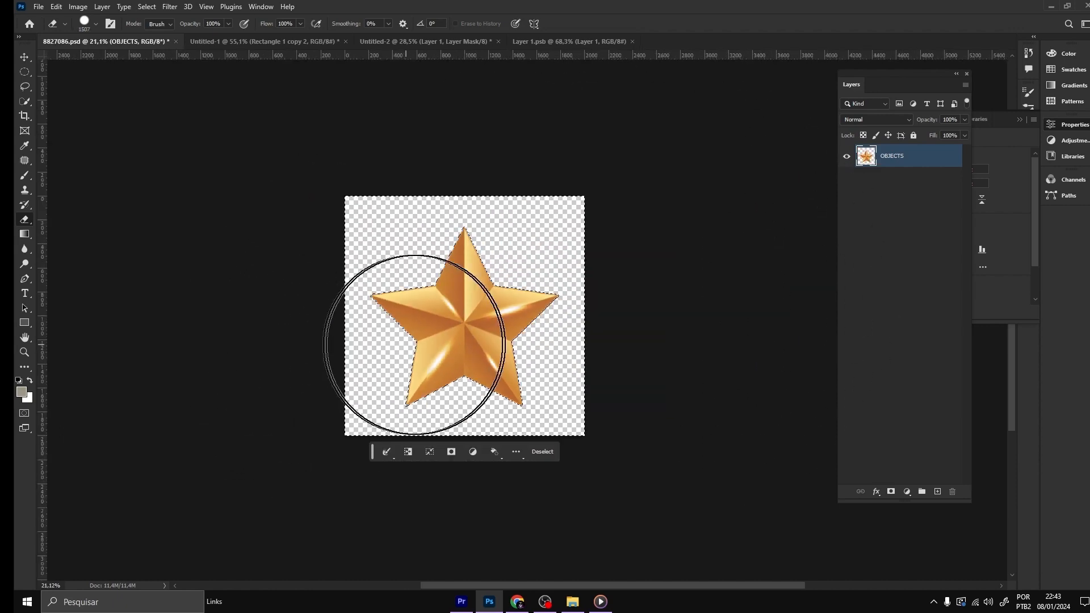
key("ctrl+d")
Step: Reduce the Eraser brush size to 299
scroll(470, 298, "up", 5)
scroll(495, 281, "down", 3)
scroll(497, 278, "down", 1)
left_click_drag(604, 202, 521, 212)
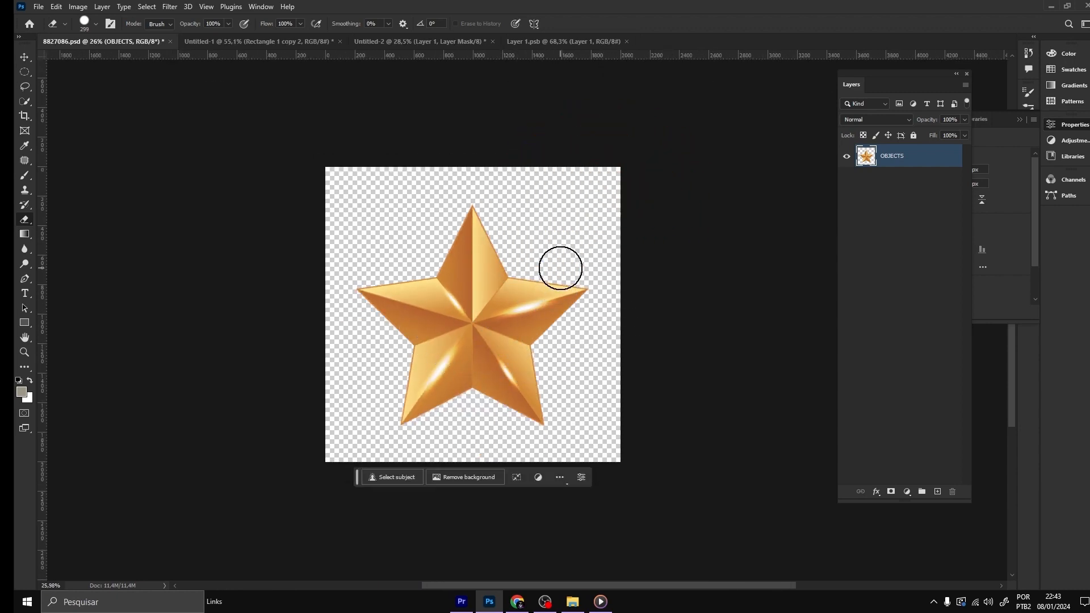
Step: Examine the edges of the cut-out star against the transparent background at different magnifications
scroll(556, 260, "up", 1)
scroll(554, 257, "up", 3)
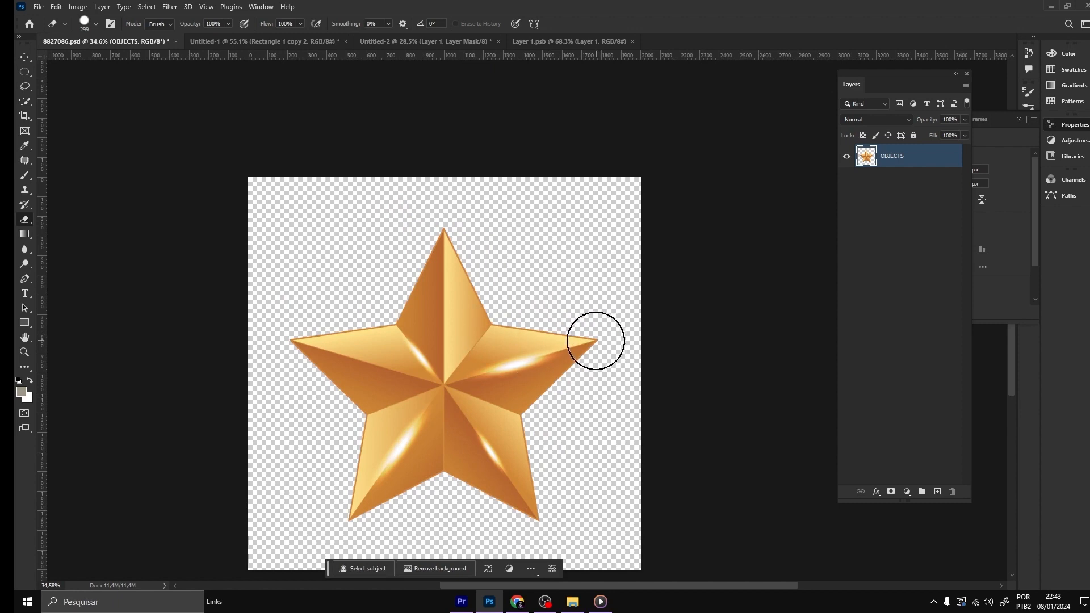
scroll(545, 297, "down", 2)
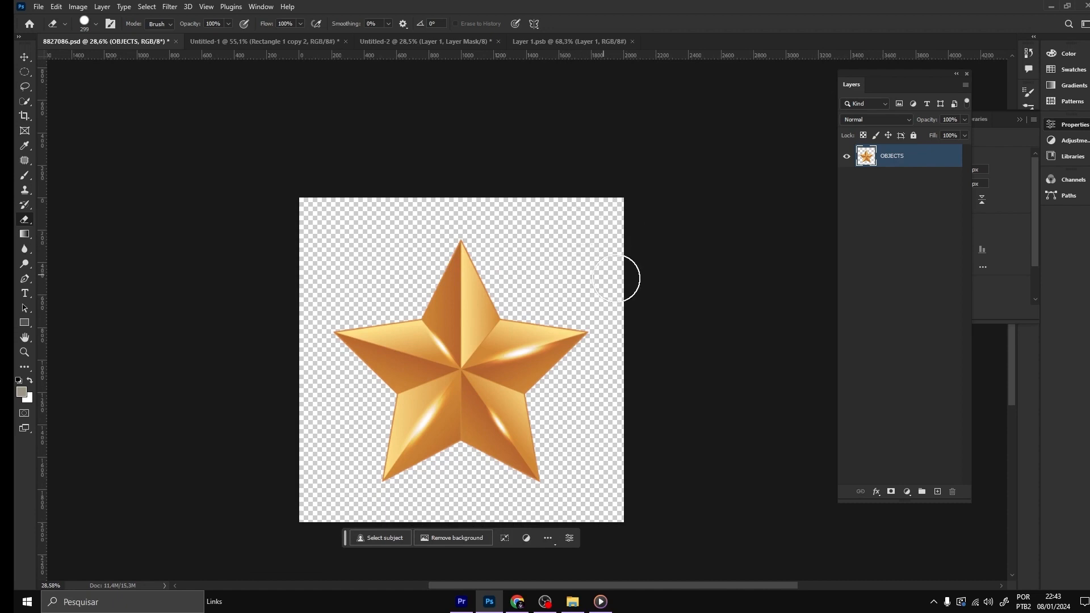
scroll(461, 278, "down", 1)
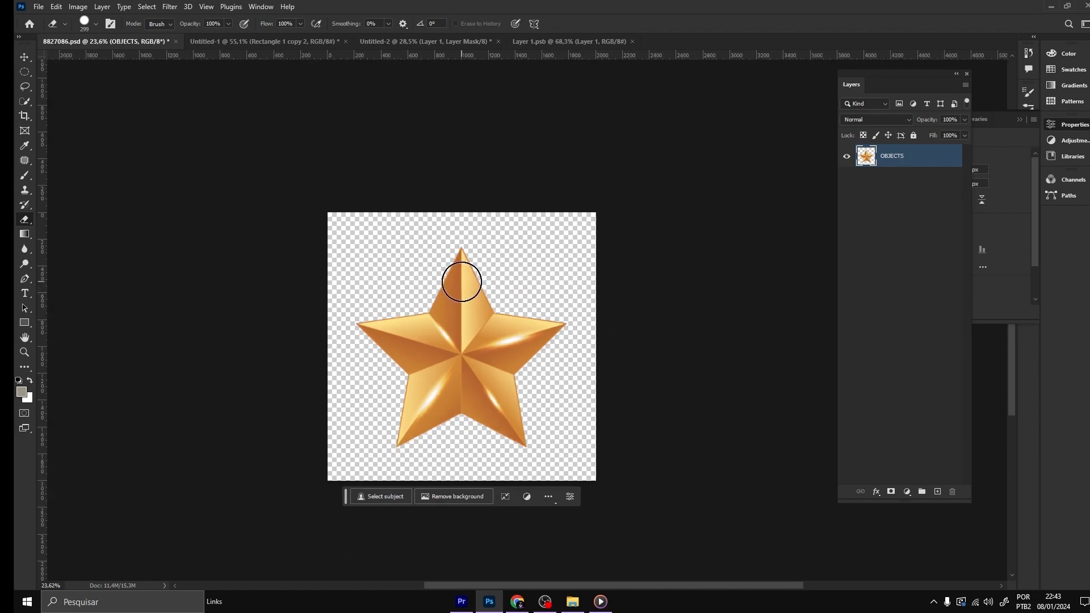
scroll(492, 310, "up", 1)
scroll(491, 309, "up", 3)
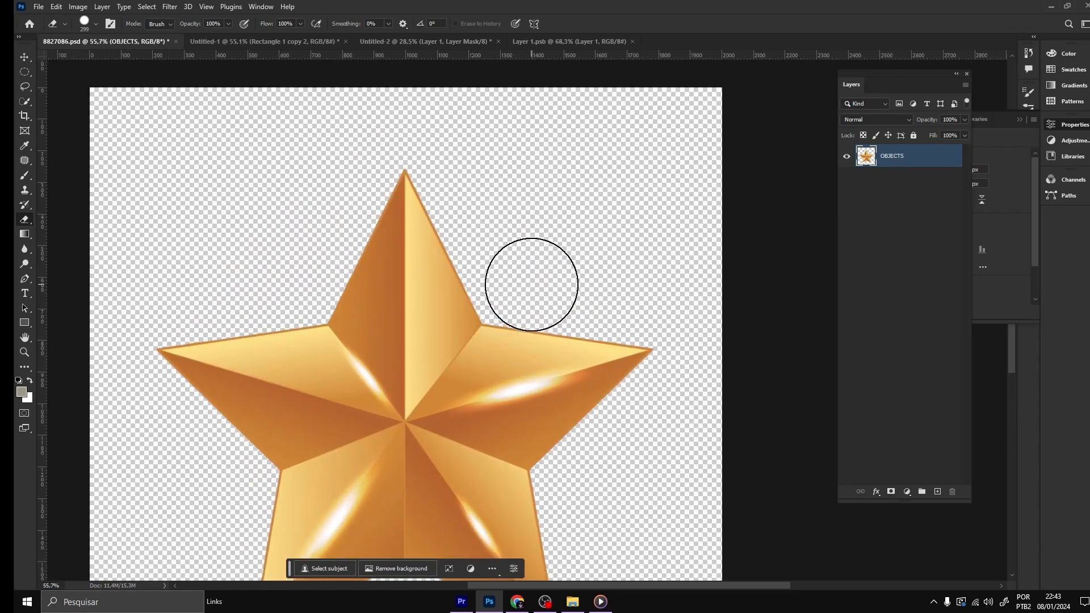
scroll(531, 284, "down", 2)
scroll(531, 284, "down", 2)
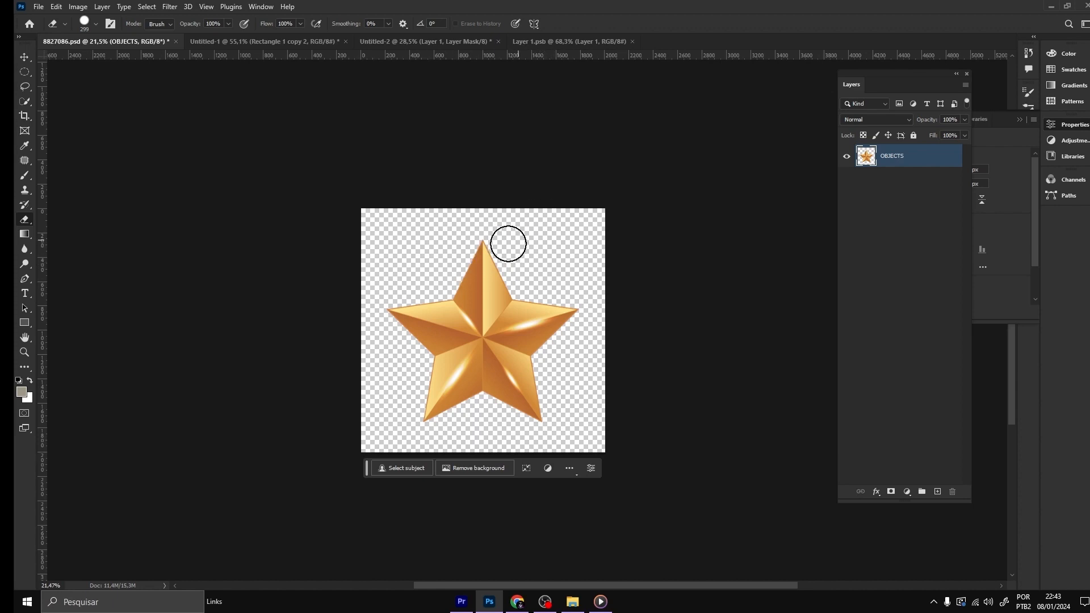
scroll(487, 248, "up", 6)
scroll(486, 248, "down", 5)
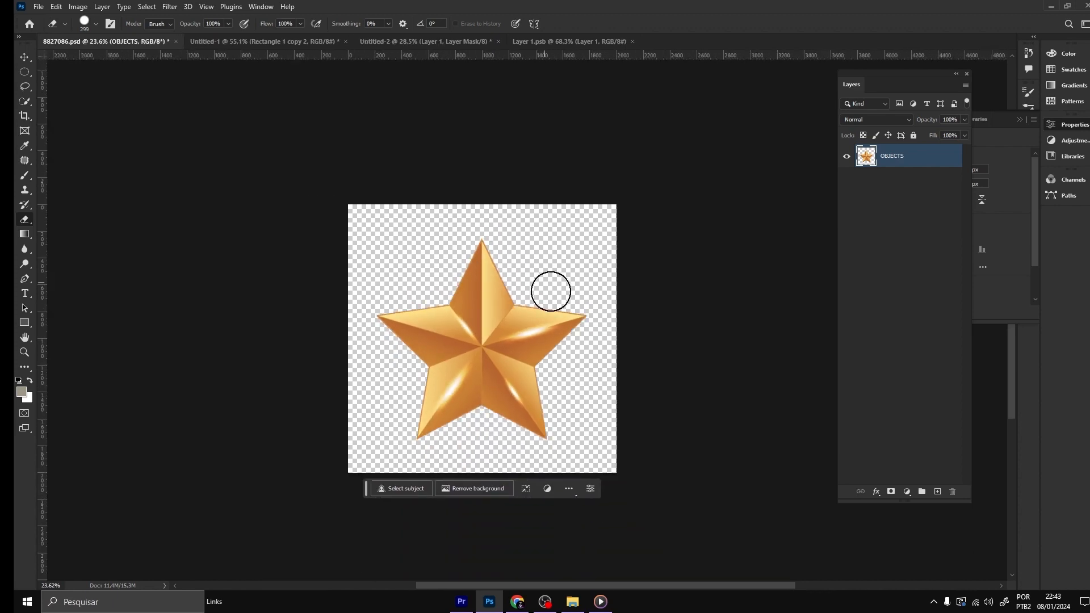
scroll(425, 278, "up", 2)
scroll(461, 273, "up", 1)
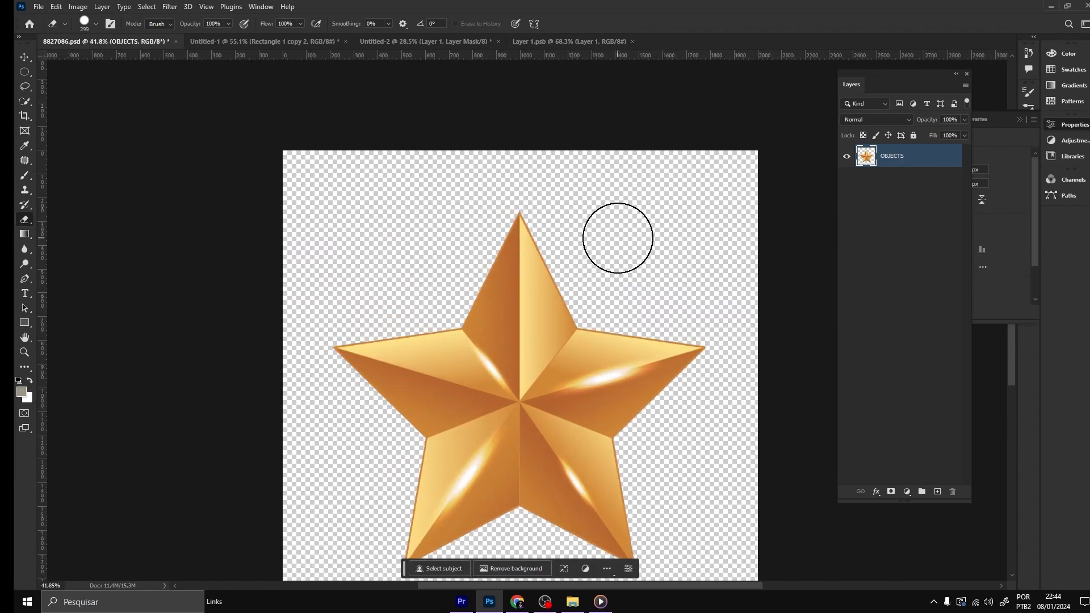
scroll(645, 288, "down", 2)
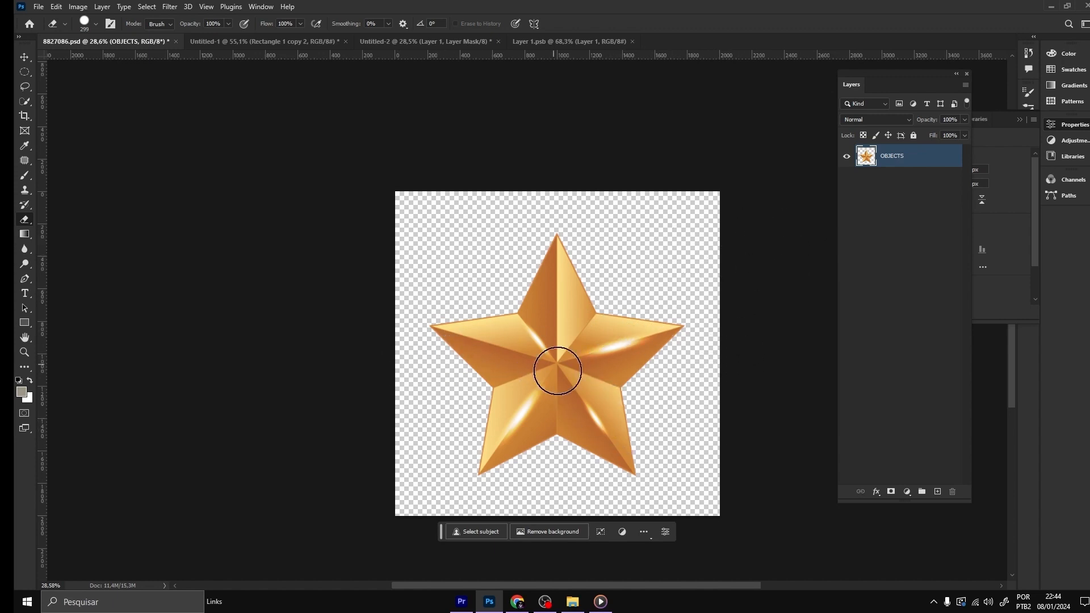
scroll(500, 325, "down", 2)
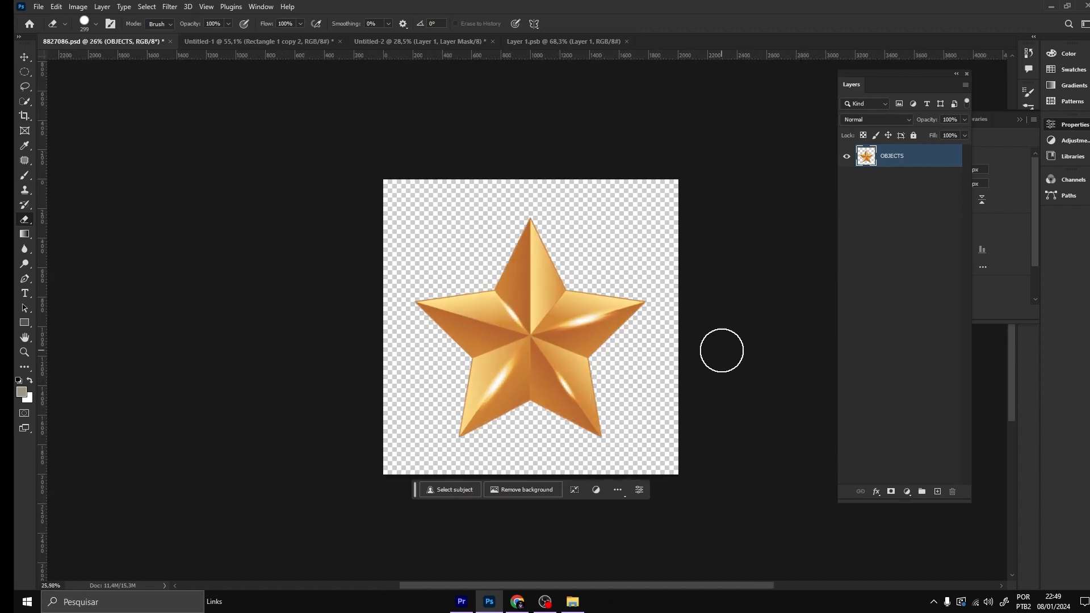